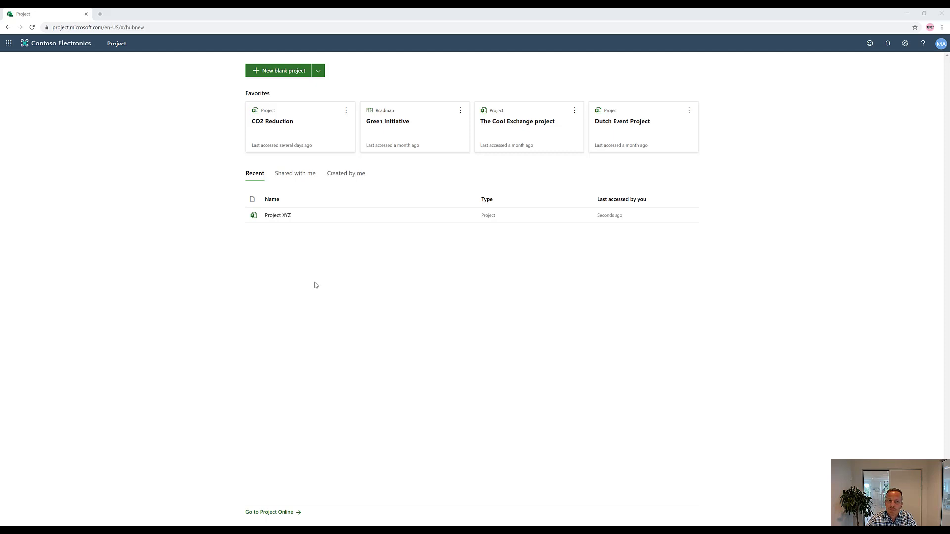
# Step: Reveal the New roadmap option on the home page, then dismiss it without creating one
pyautogui.click(318, 70)
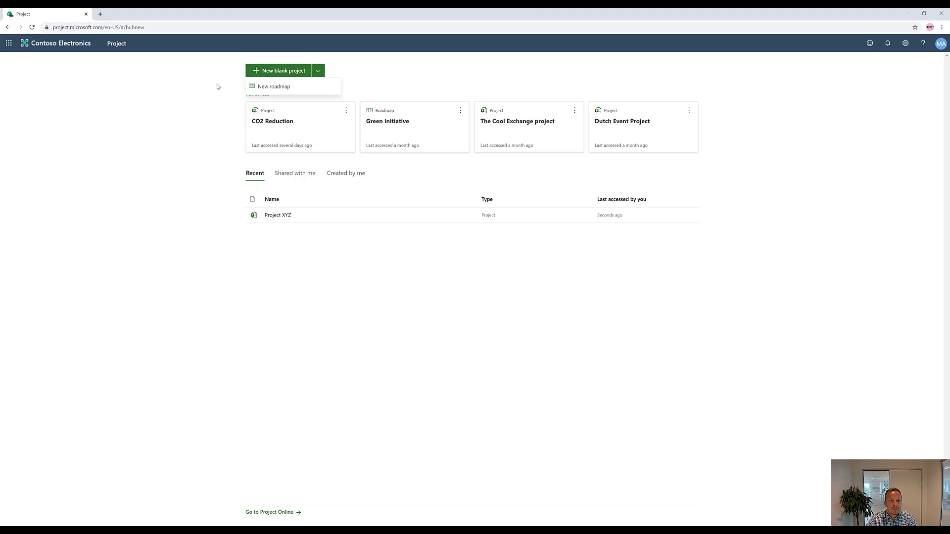
pyautogui.click(204, 92)
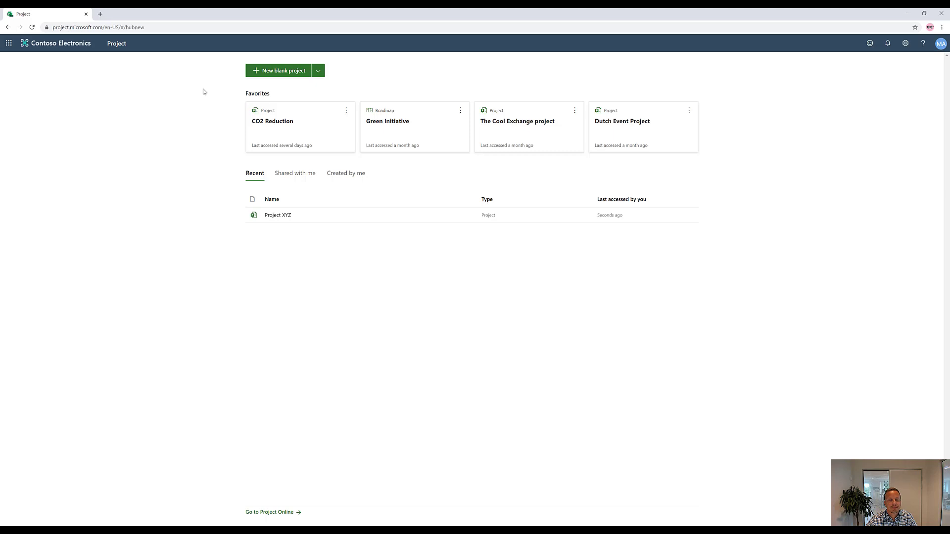
# Step: Create a new blank project and rename it 'My demo project'
pyautogui.click(263, 72)
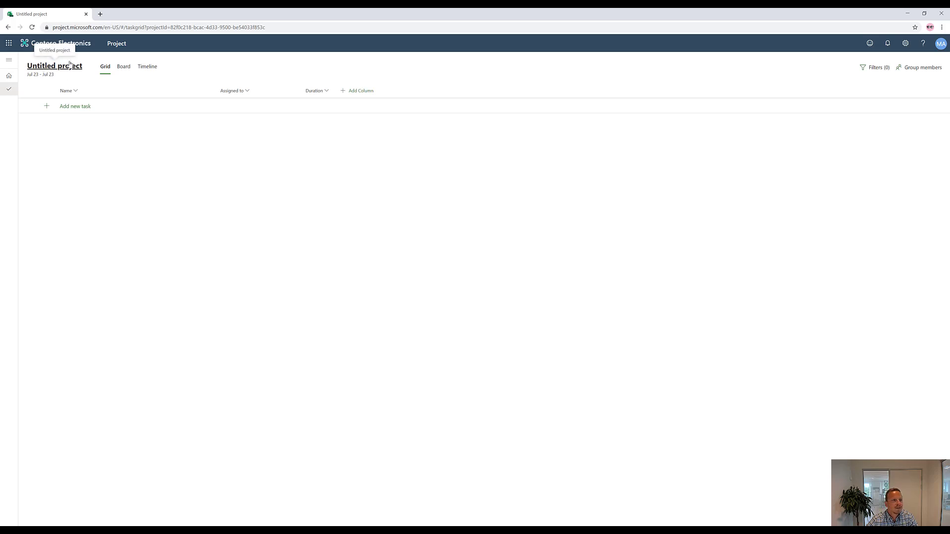
pyautogui.click(44, 68)
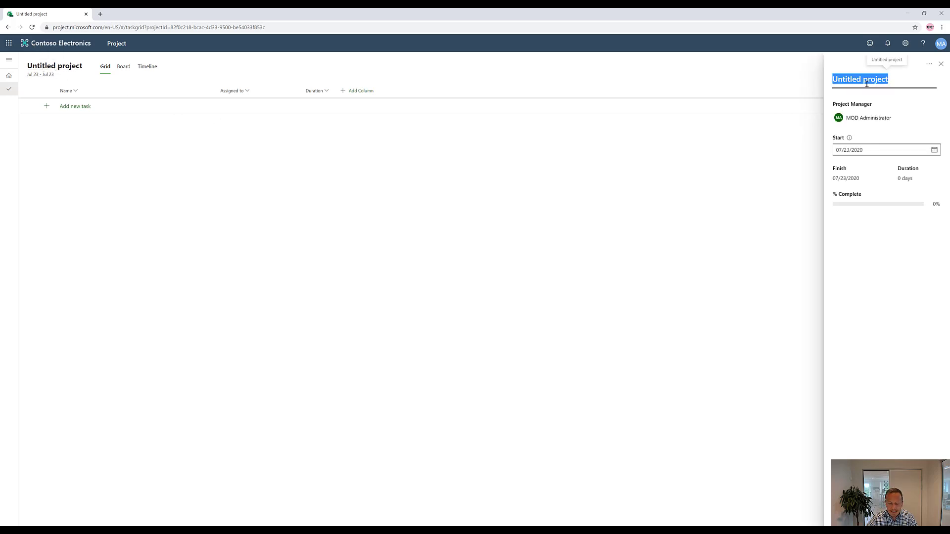
pyautogui.write('My d')
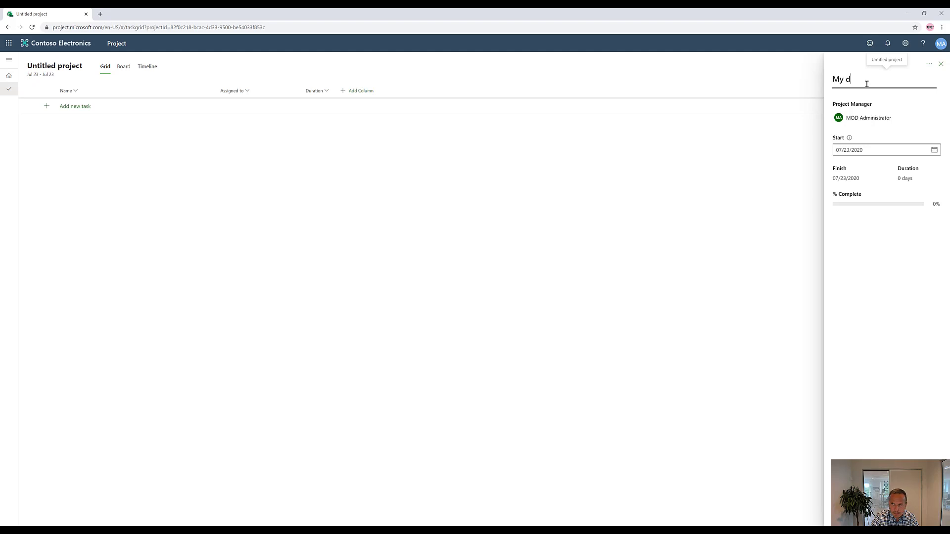
pyautogui.write('emo project')
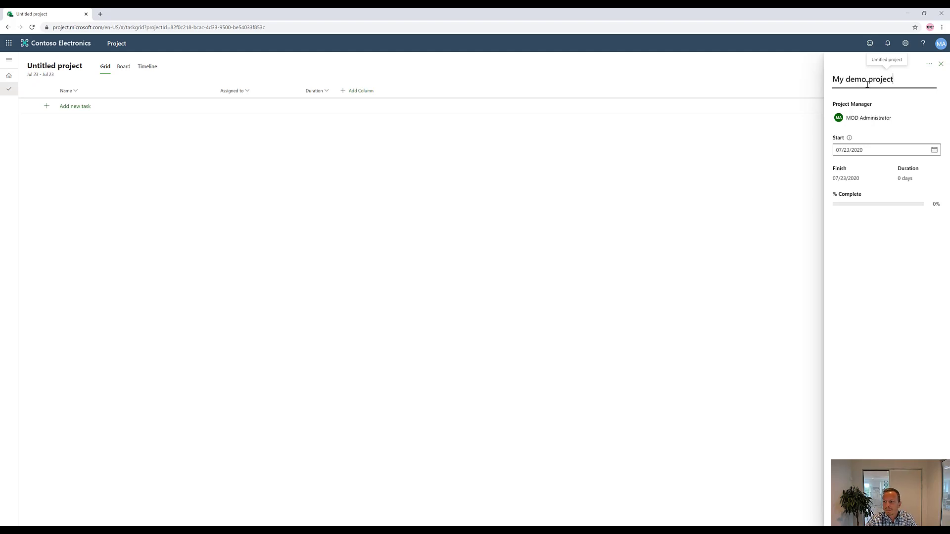
pyautogui.press('Return')
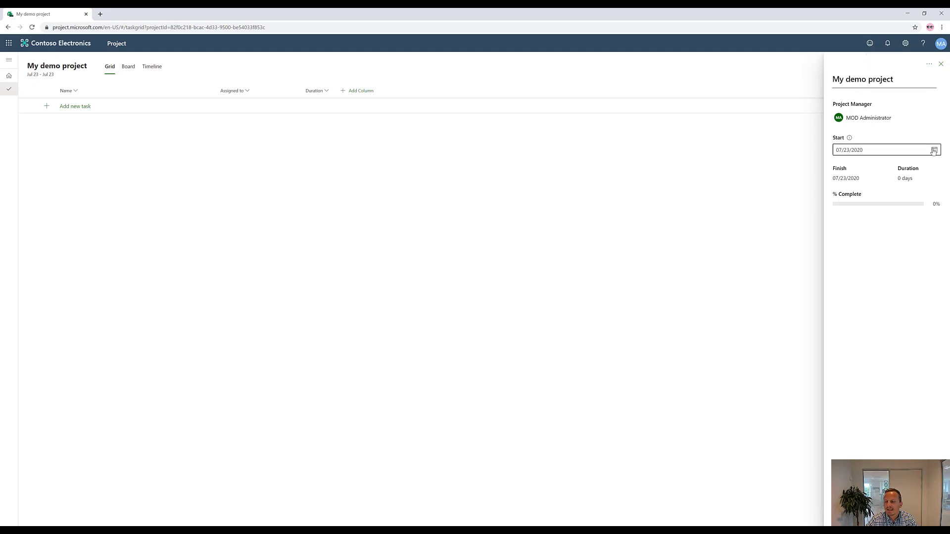
# Step: Set the project start date to July 27, 2020 in the details pane
pyautogui.click(935, 151)
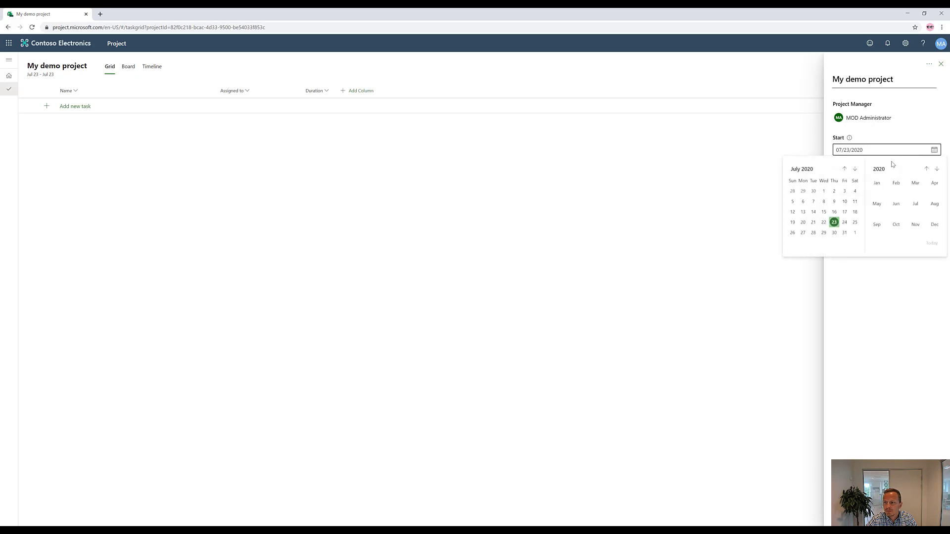
pyautogui.click(802, 233)
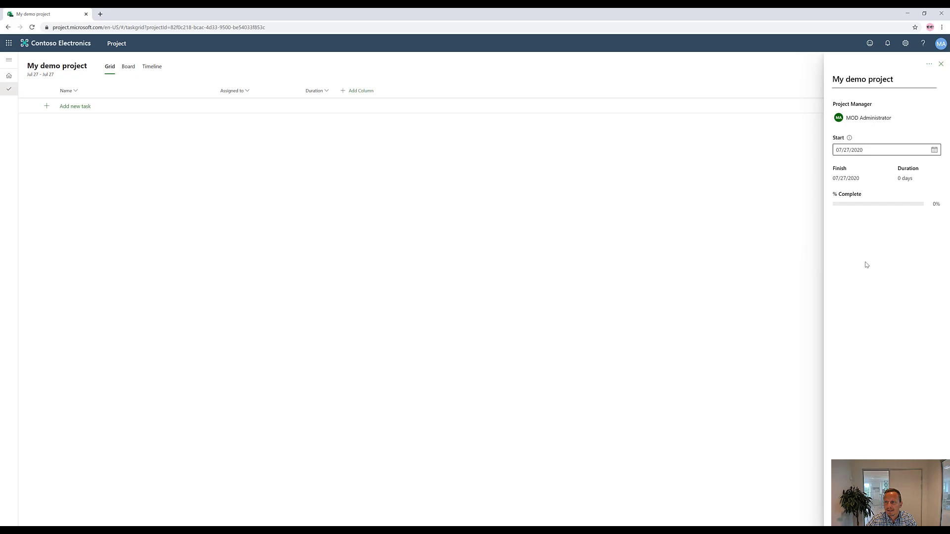
# Step: Close the project details and tour the Board and Timeline views before returning to Grid
pyautogui.click(940, 65)
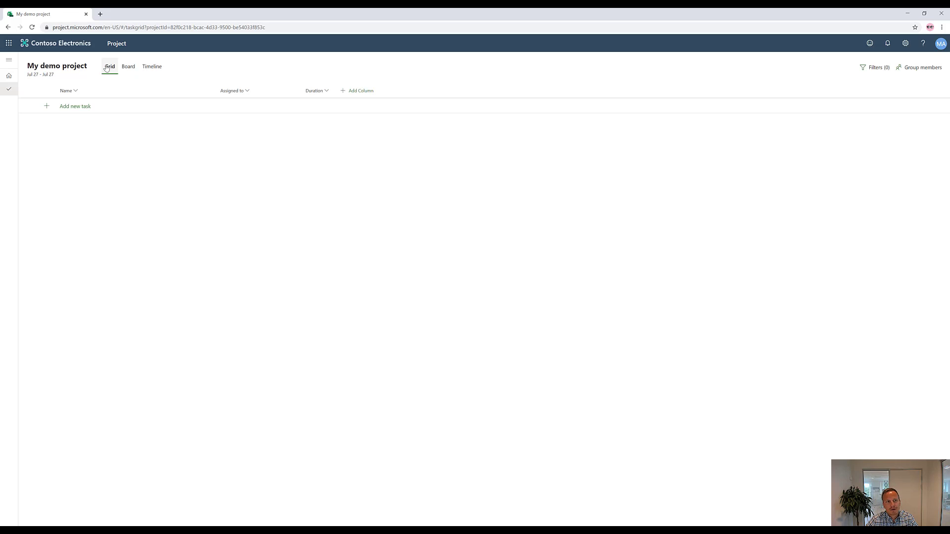
pyautogui.click(128, 66)
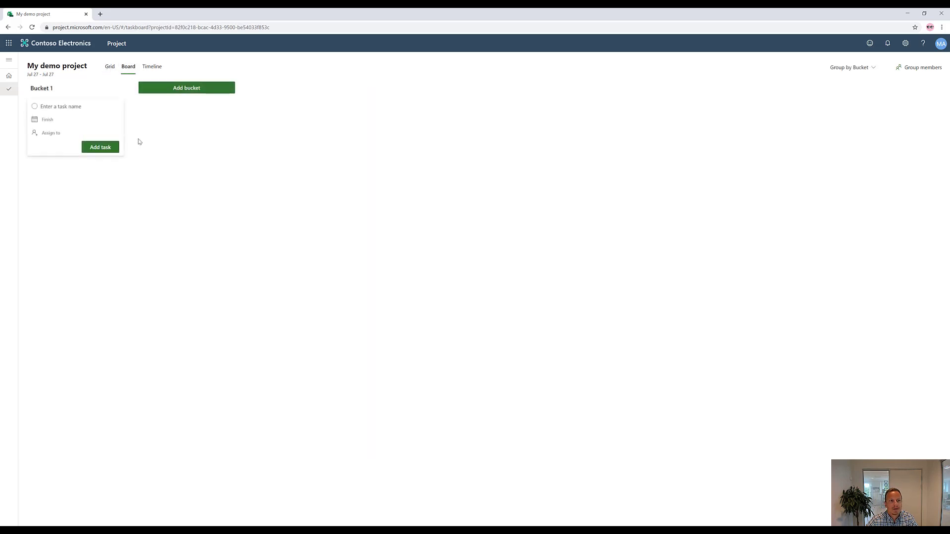
pyautogui.click(151, 66)
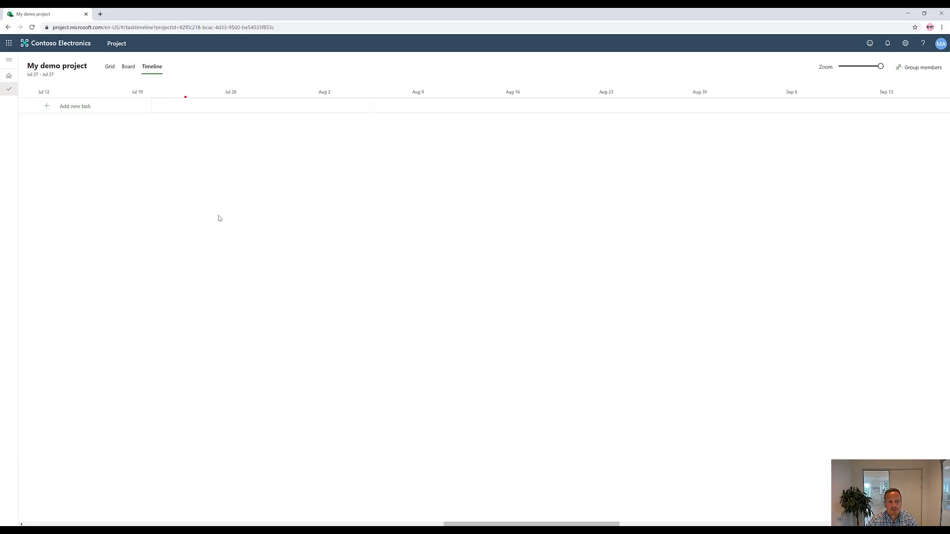
pyautogui.click(110, 68)
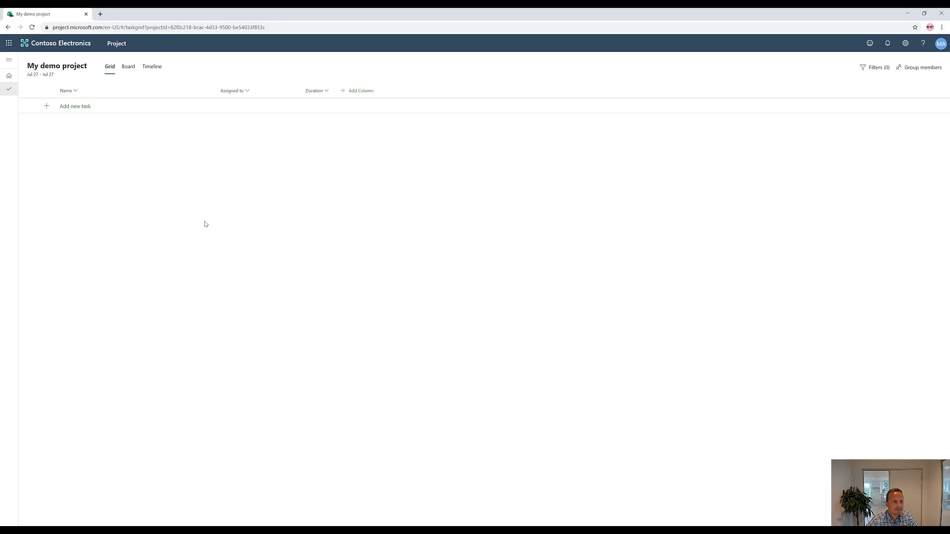
# Step: Enter the tasks Phase 1, Task A, Task B, Task C and Milestone in the grid
pyautogui.click(71, 108)
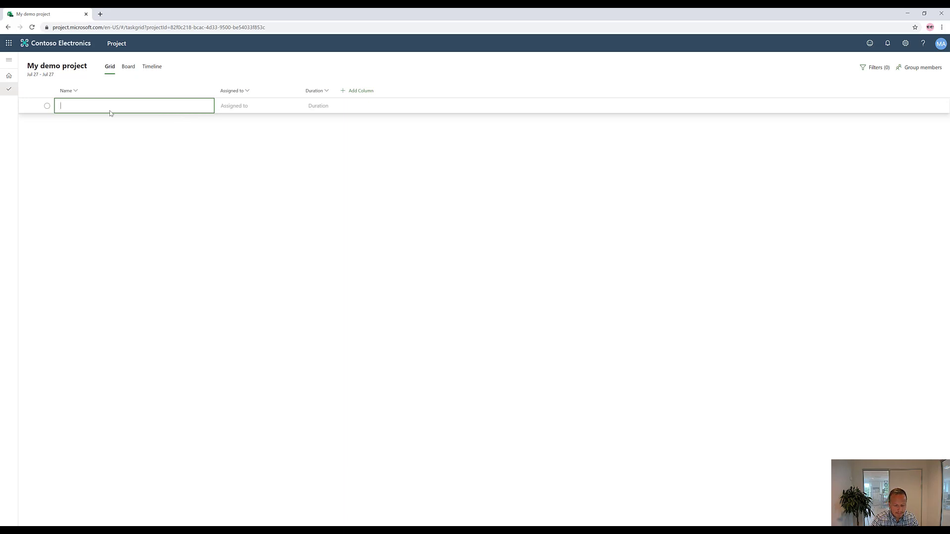
pyautogui.write('Phase')
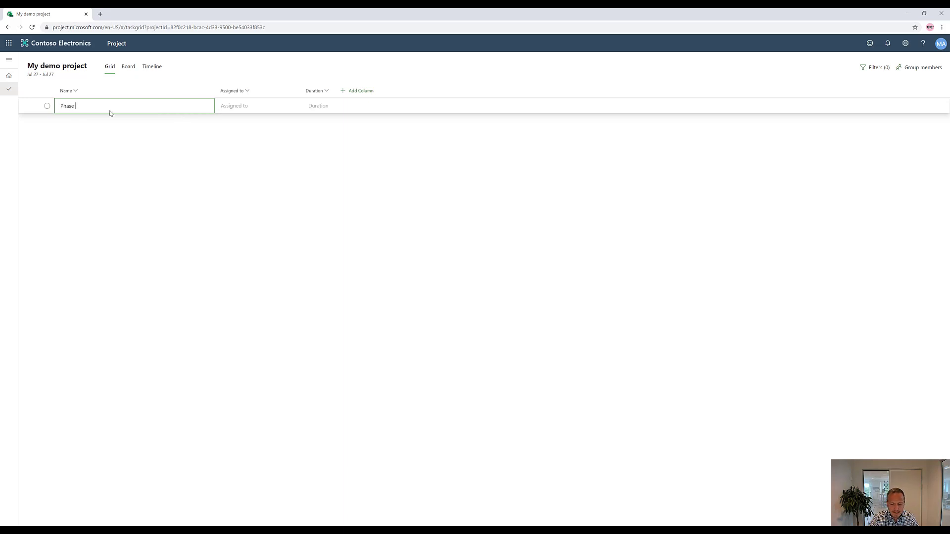
pyautogui.write(' 1')
pyautogui.press('Return')
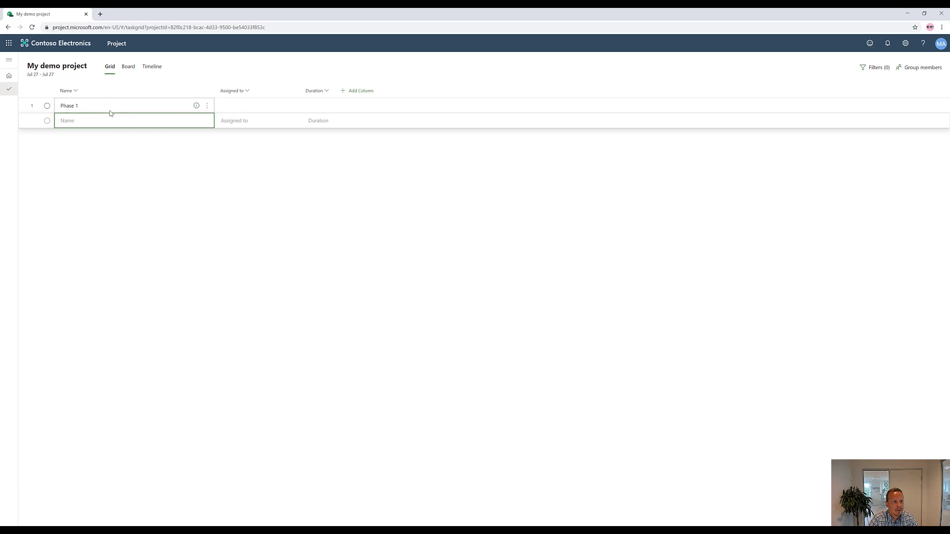
pyautogui.write('Task')
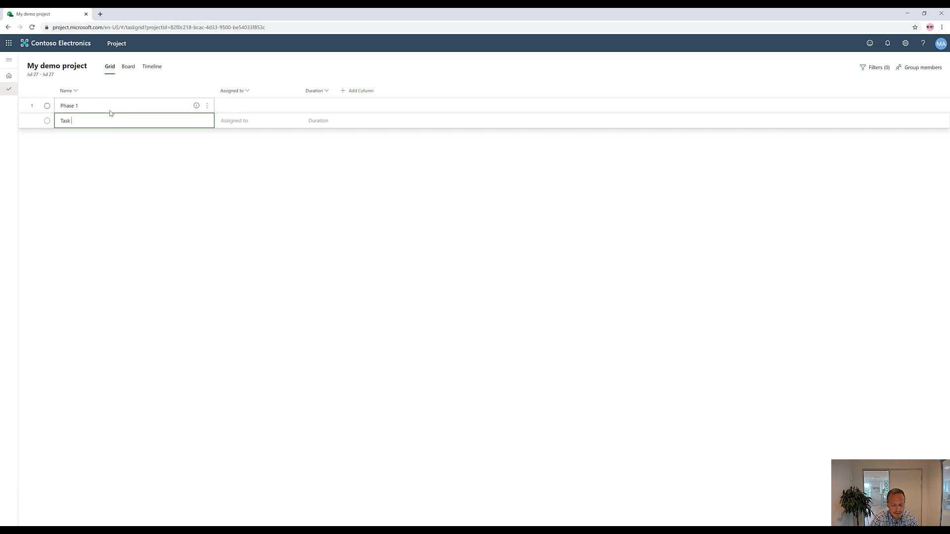
pyautogui.write(' A')
pyautogui.press('Return')
pyautogui.write('Task B')
pyautogui.press('Return')
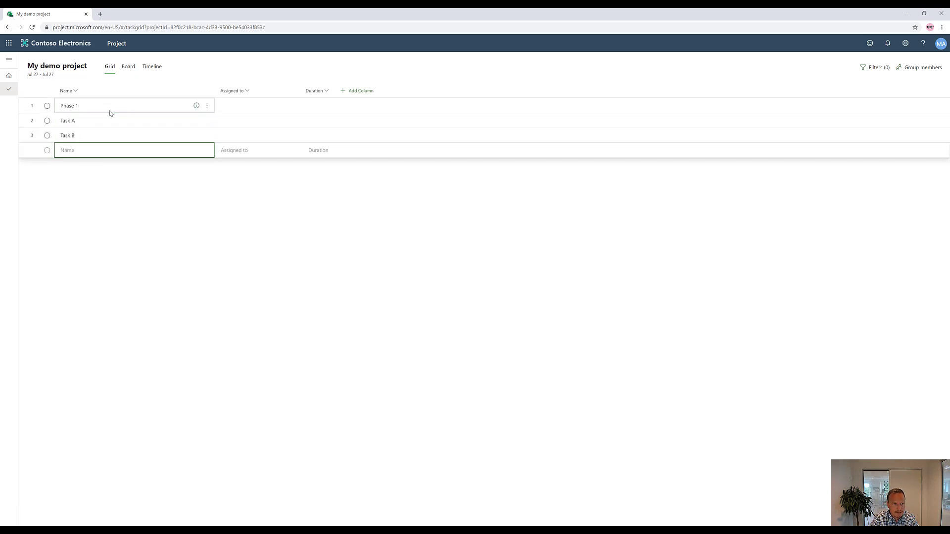
pyautogui.write('Task C')
pyautogui.press('Return')
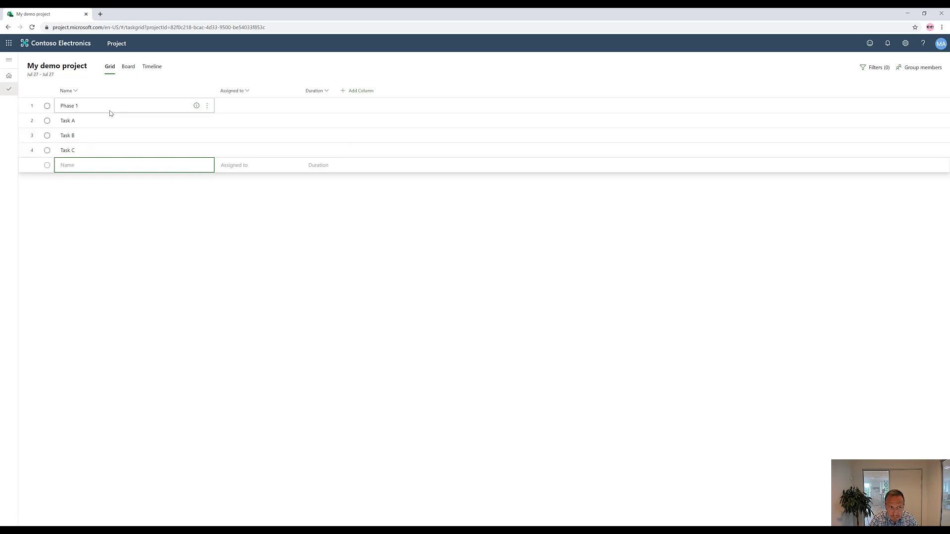
pyautogui.write('Milestone')
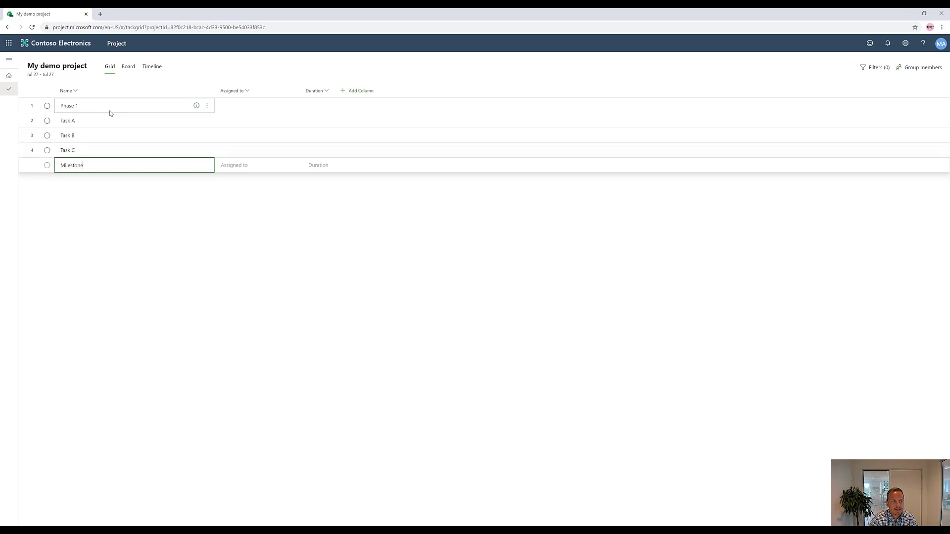
pyautogui.press('Return')
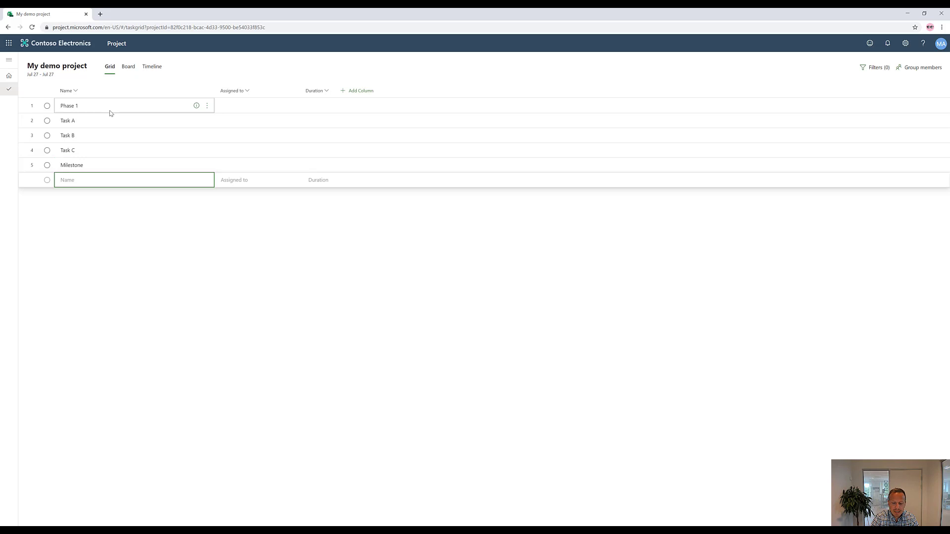
pyautogui.write('Phase 2')
# Step: Enter the tasks Phase 2, Task D, Task E, Task F and Milestone 2
pyautogui.press('Return')
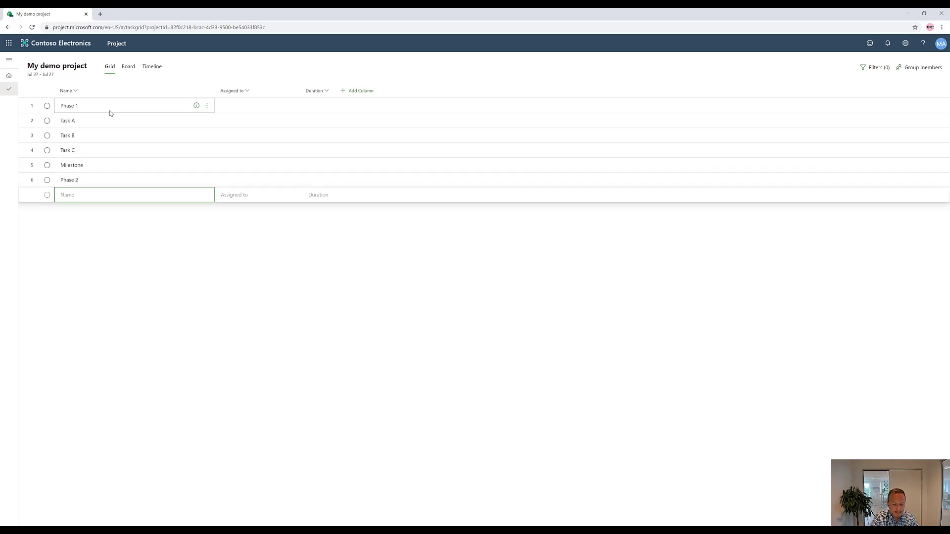
pyautogui.write('Task D')
pyautogui.press('Return')
pyautogui.write('Task E')
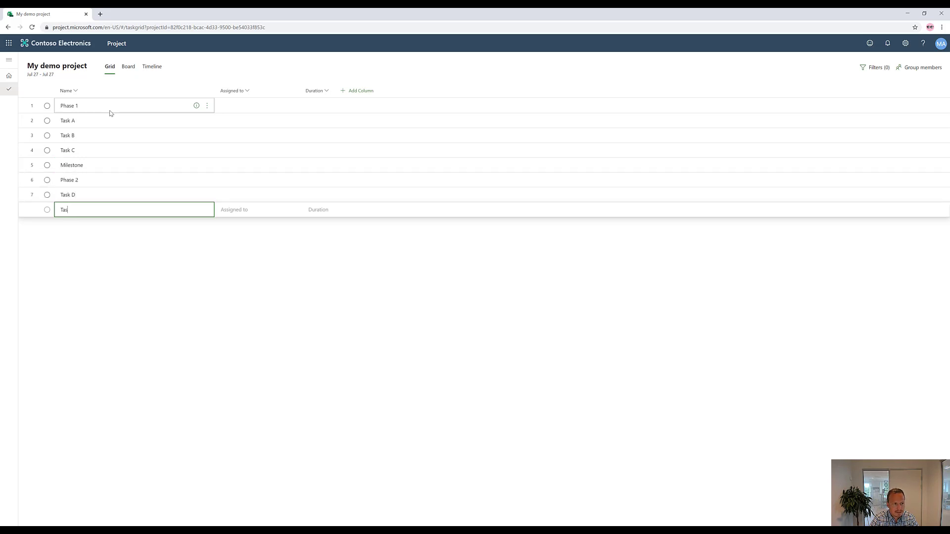
pyautogui.press('Return')
pyautogui.write('Tas')
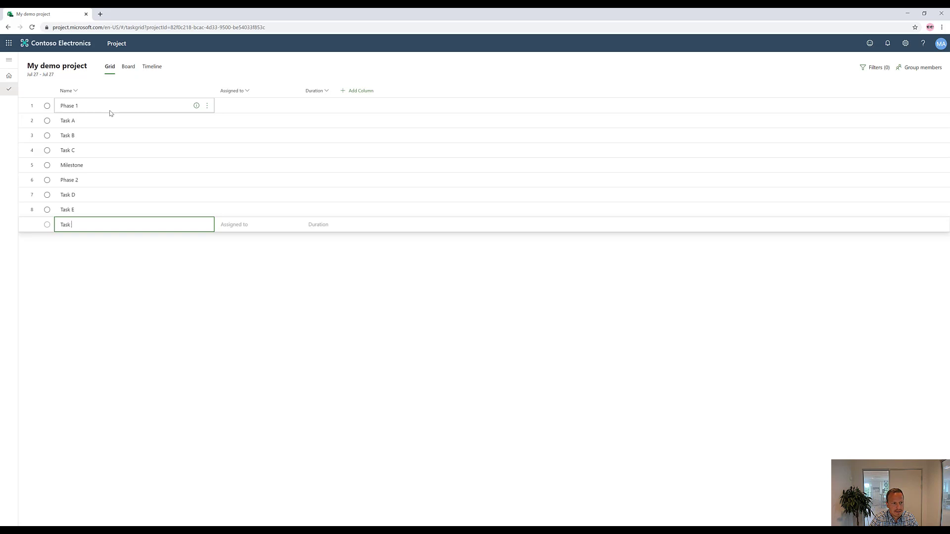
pyautogui.write('F')
pyautogui.press('Return')
pyautogui.write('Milestone 2')
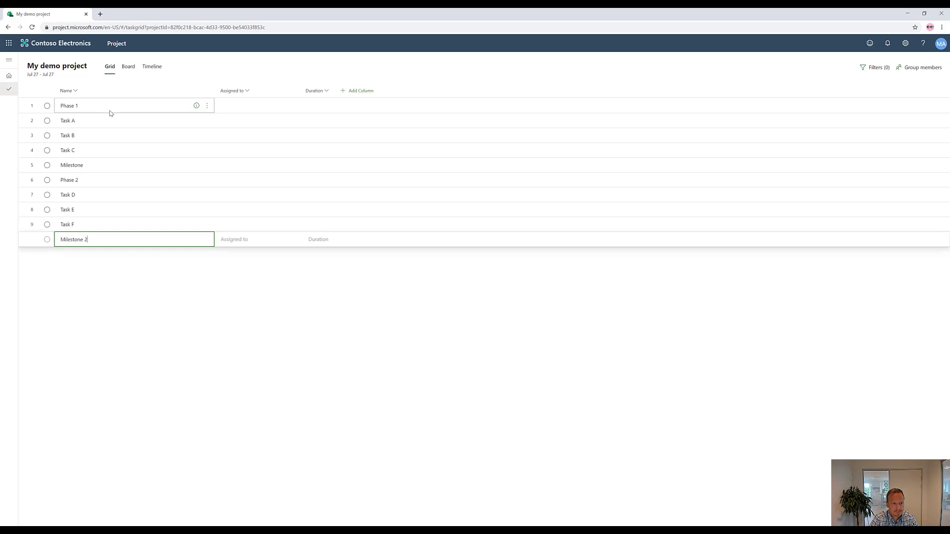
pyautogui.press('Return')
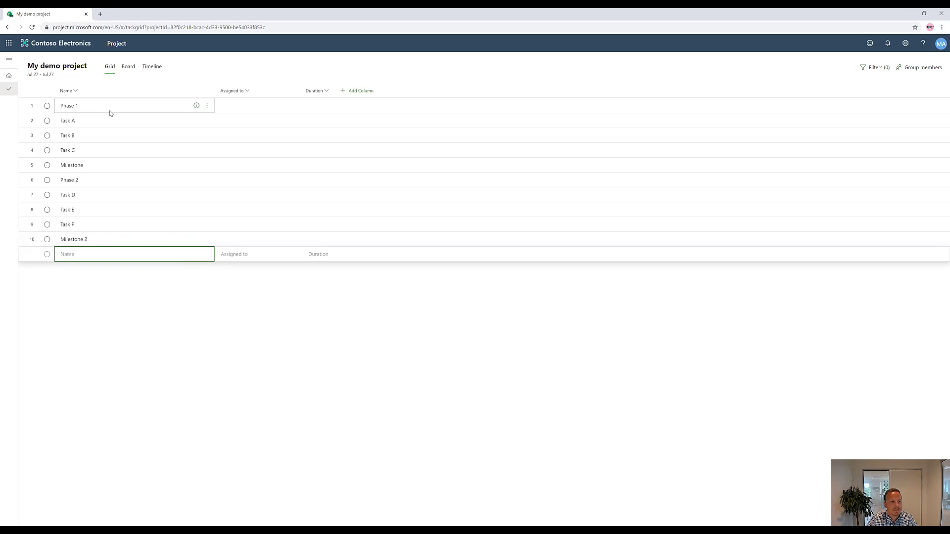
# Step: Indent Task A through Milestone as subtasks of Phase 1
pyautogui.click(125, 195)
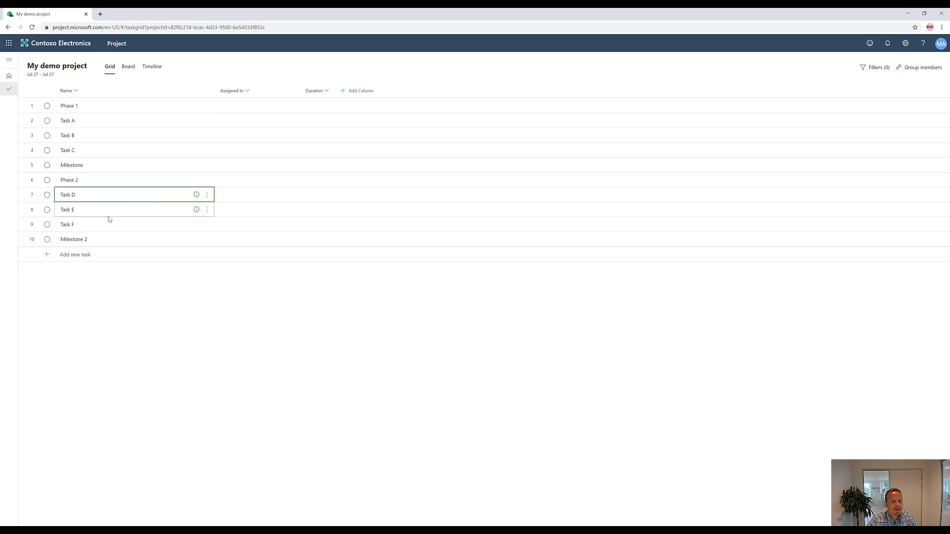
pyautogui.click(114, 120)
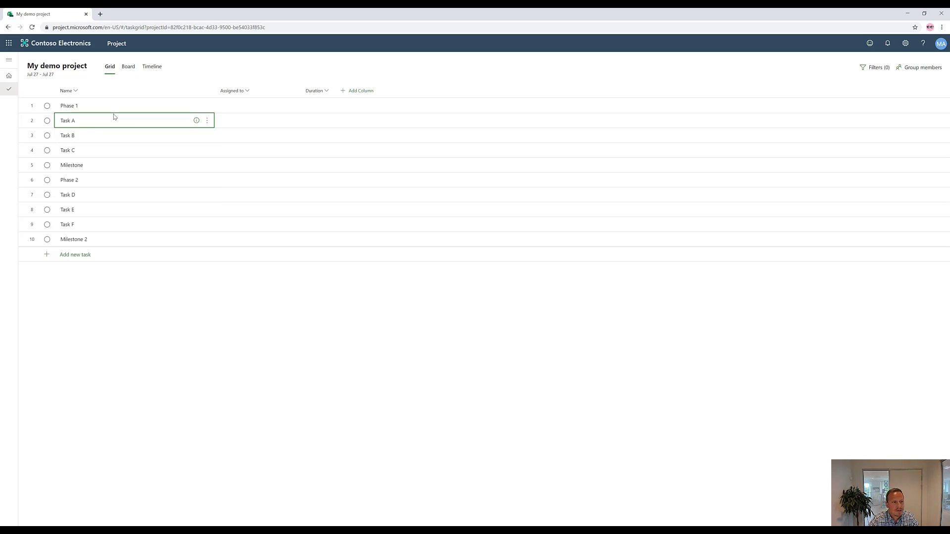
pyautogui.hotkey('shift', 'Down')
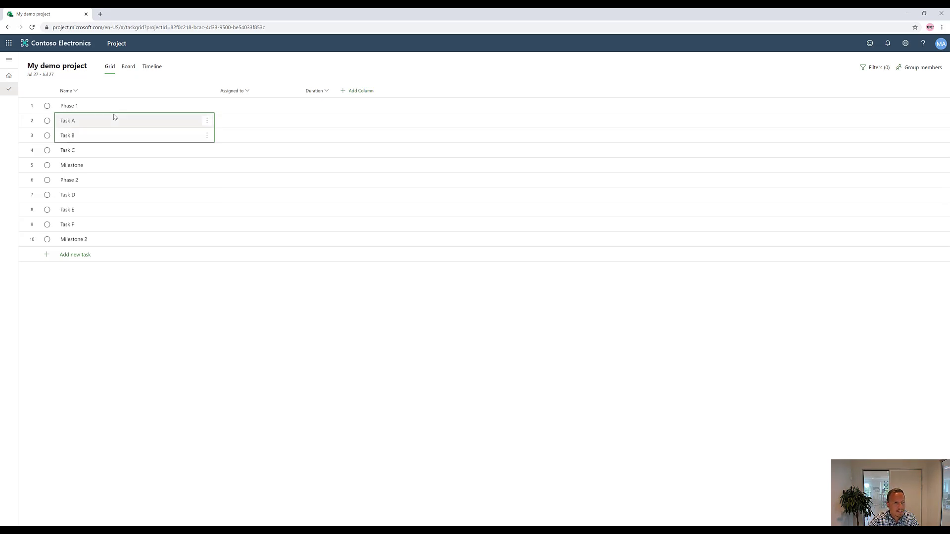
pyautogui.hotkey('shift', 'Down')
pyautogui.hotkey('shift', 'Down')
pyautogui.hotkey('alt', 'shift', 'Right')
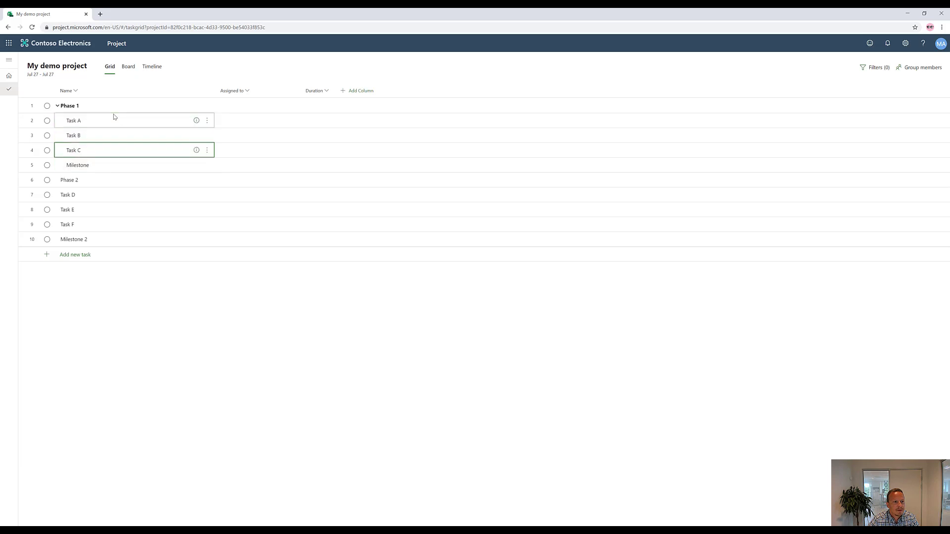
# Step: Indent Task D through Milestone 2 under Phase 2 and verify by collapsing and expanding the phases
pyautogui.press('Down')
pyautogui.press('Down')
pyautogui.press('Down')
pyautogui.hotkey('shift', 'Down')
pyautogui.hotkey('shift', 'Down')
pyautogui.hotkey('shift', 'Down')
pyautogui.hotkey('alt', 'shift', 'Right')
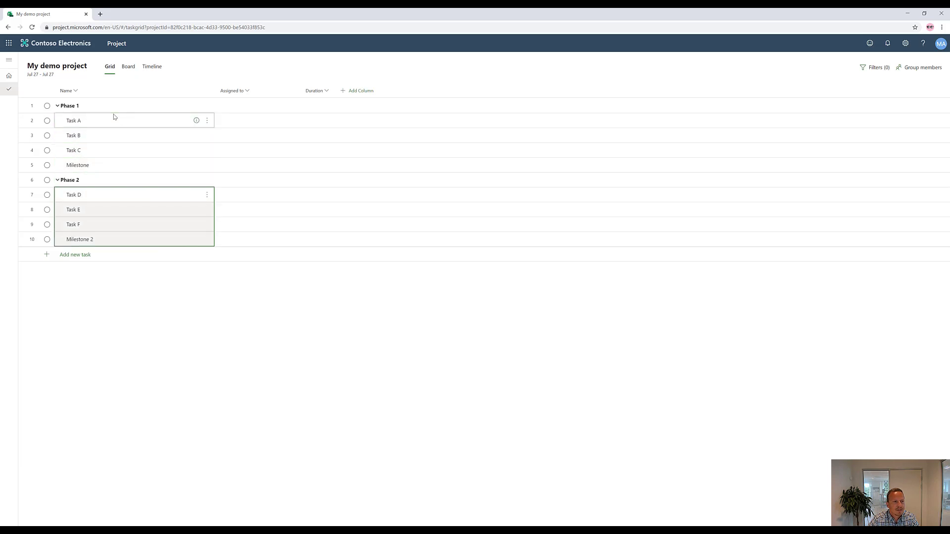
pyautogui.click(57, 106)
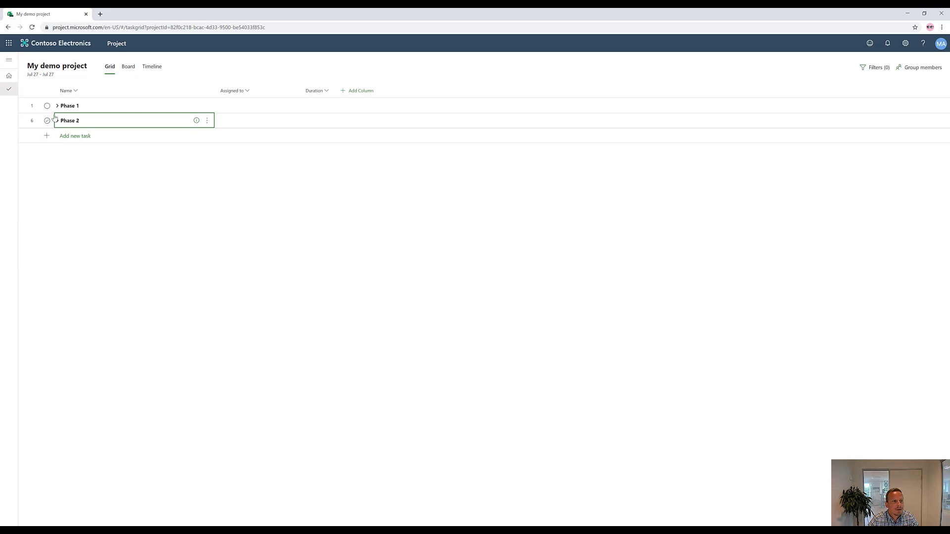
pyautogui.click(58, 107)
pyautogui.click(57, 106)
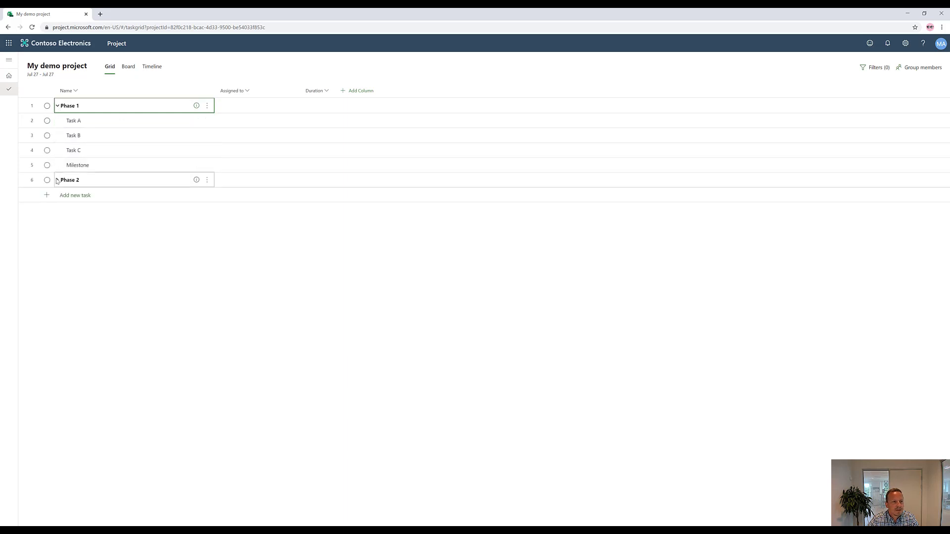
pyautogui.click(57, 180)
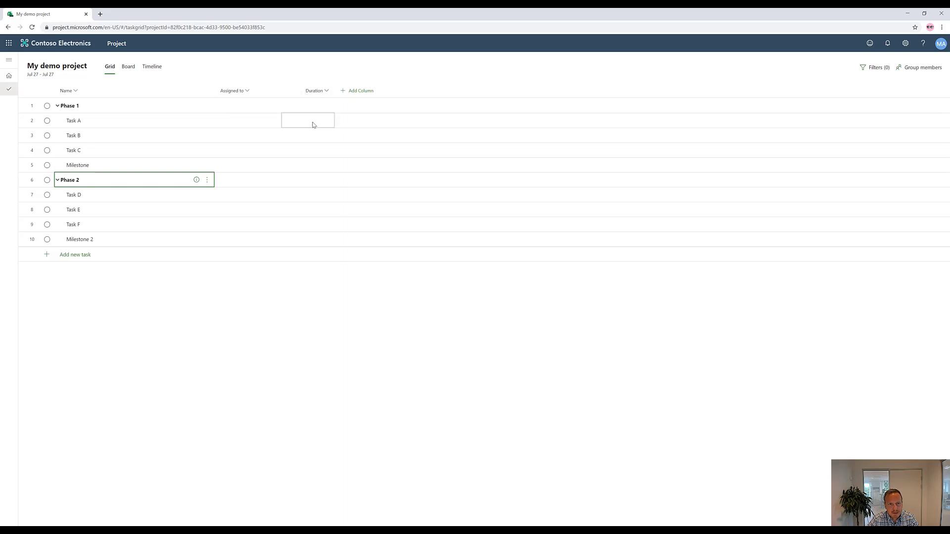
# Step: Add the Start, Finish and Effort columns to the task grid
pyautogui.click(360, 91)
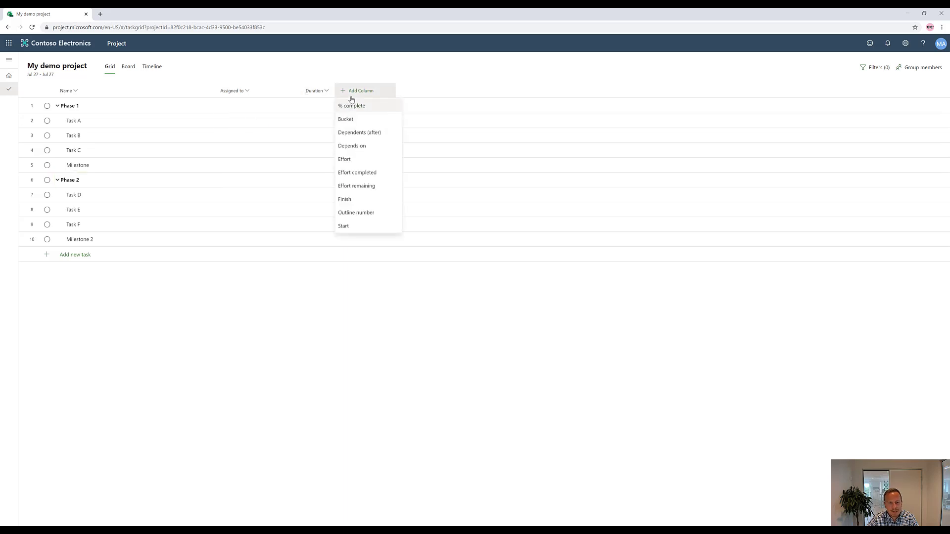
pyautogui.click(348, 227)
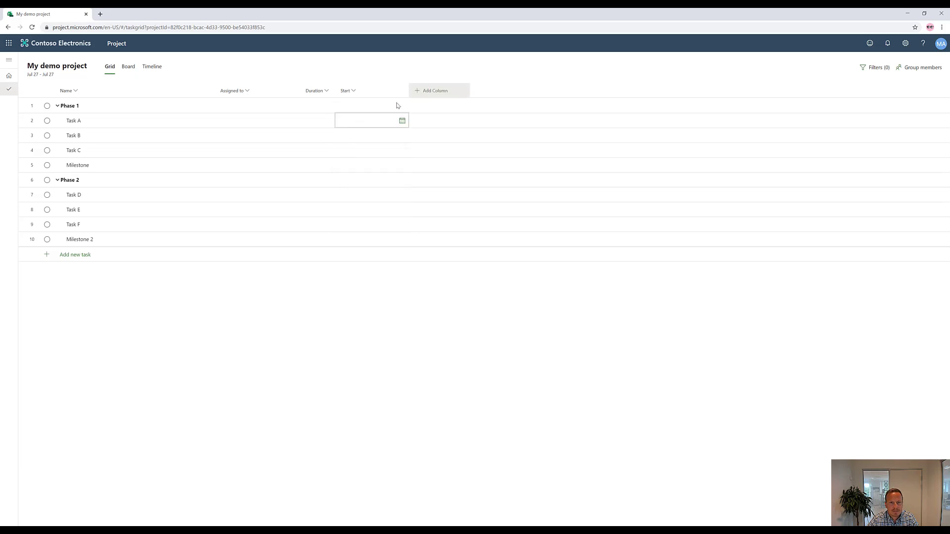
pyautogui.click(432, 91)
pyautogui.click(418, 199)
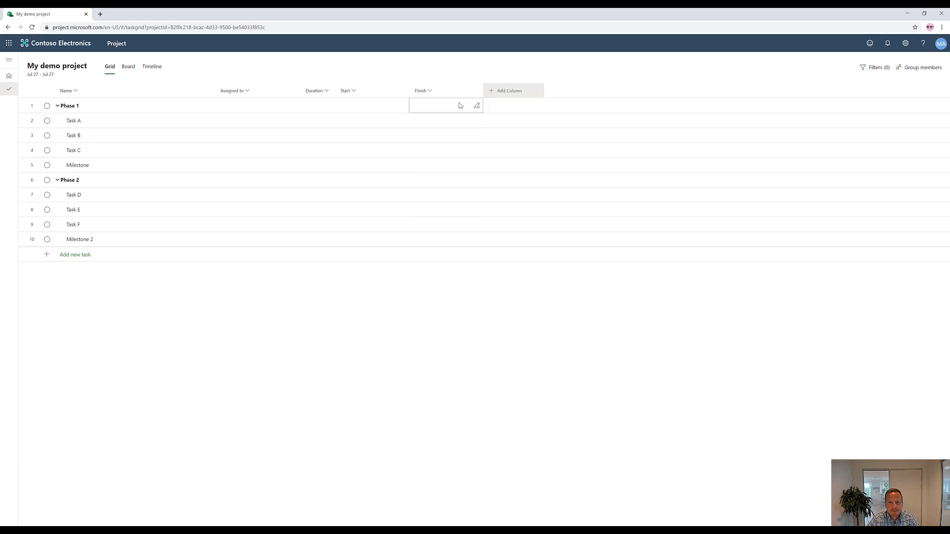
pyautogui.click(498, 91)
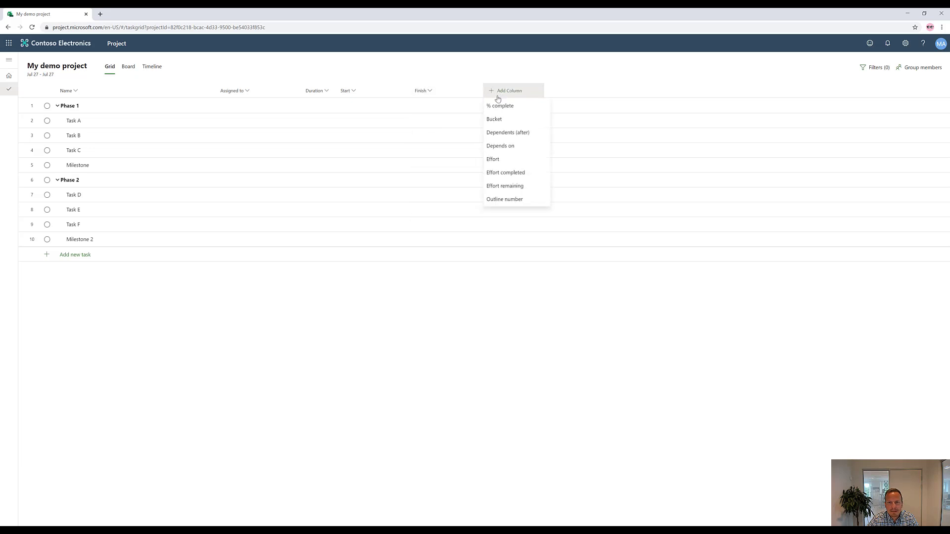
pyautogui.click(499, 160)
# Step: Add the % complete and Bucket columns, then review the remaining column choices
pyautogui.click(573, 91)
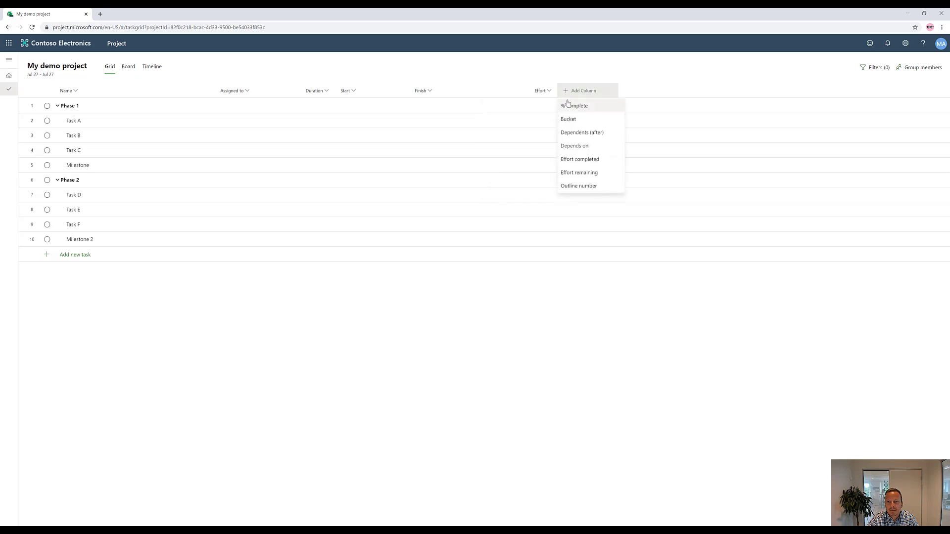
pyautogui.click(571, 107)
pyautogui.click(654, 90)
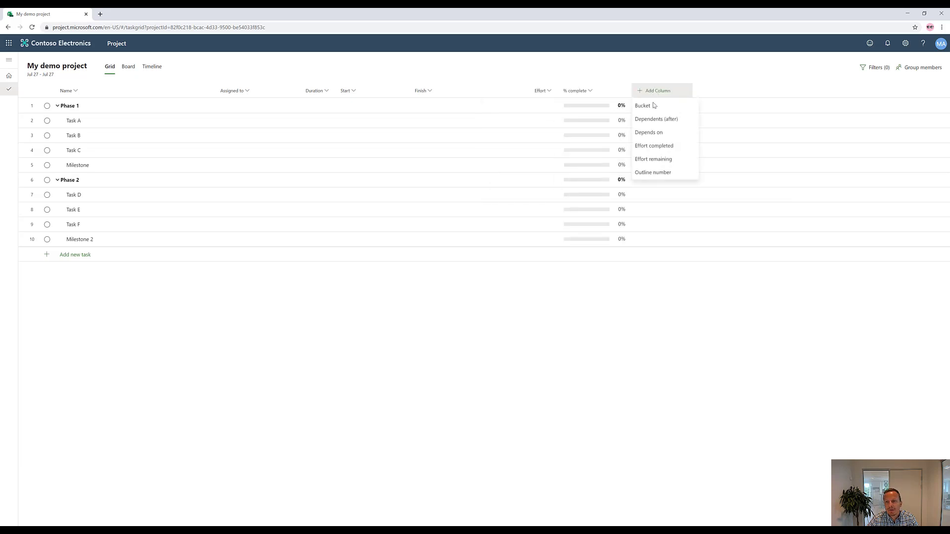
pyautogui.click(652, 110)
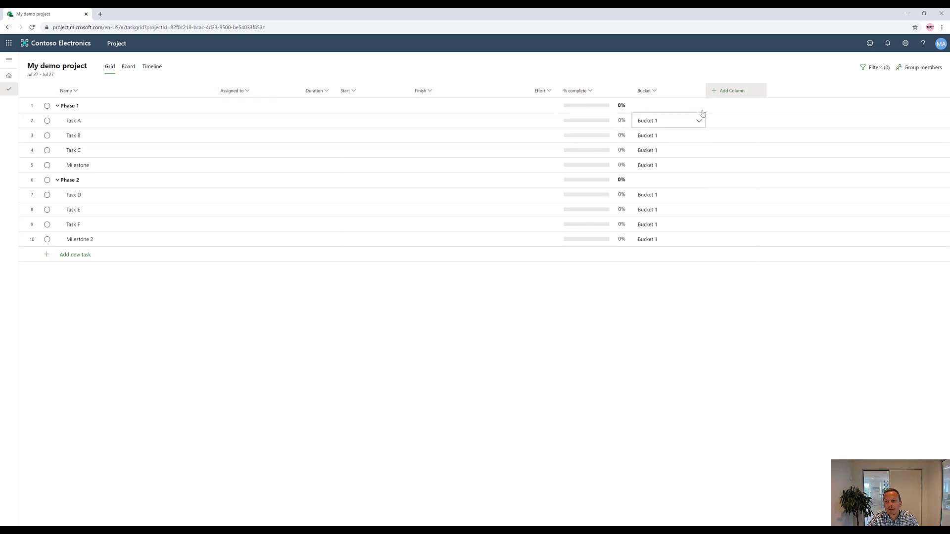
pyautogui.click(731, 90)
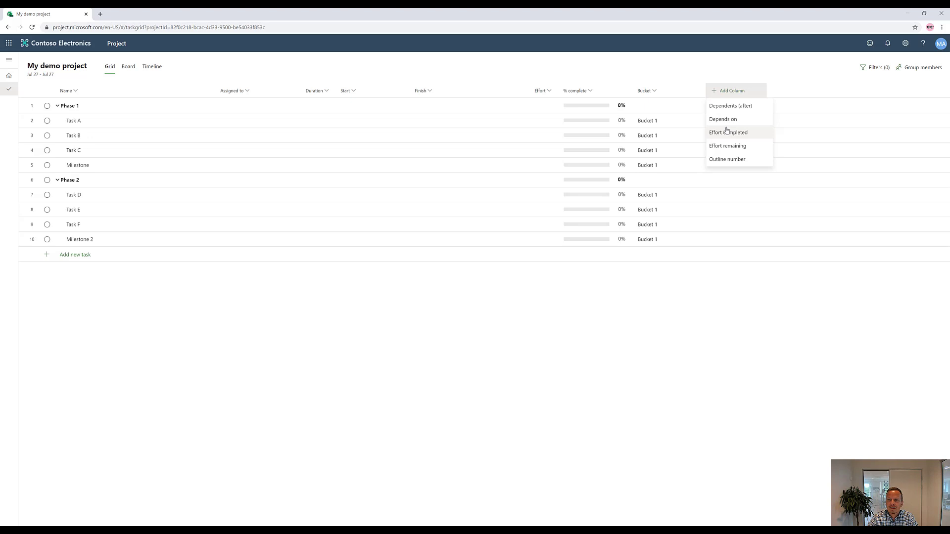
pyautogui.click(501, 316)
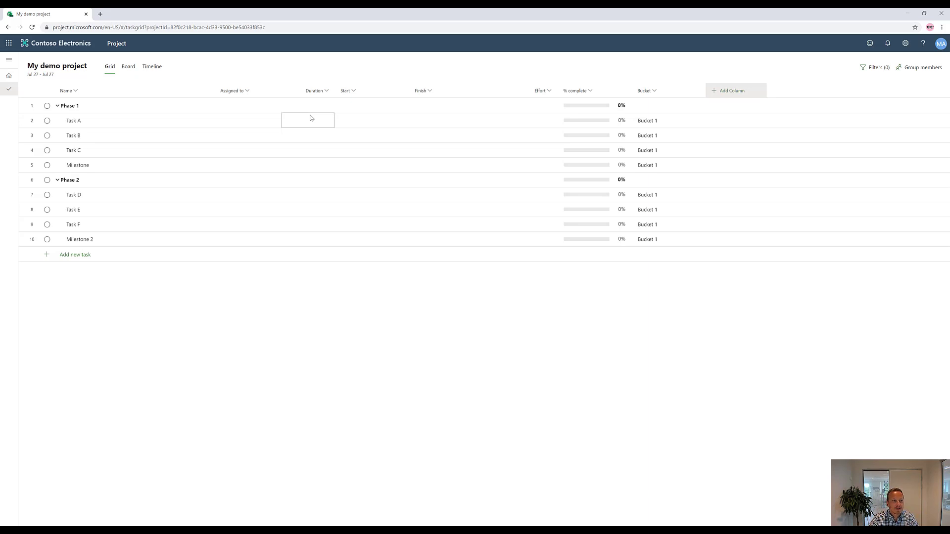
# Step: Assign Task A to MOD Administrator and give it a 40-day duration
pyautogui.click(88, 120)
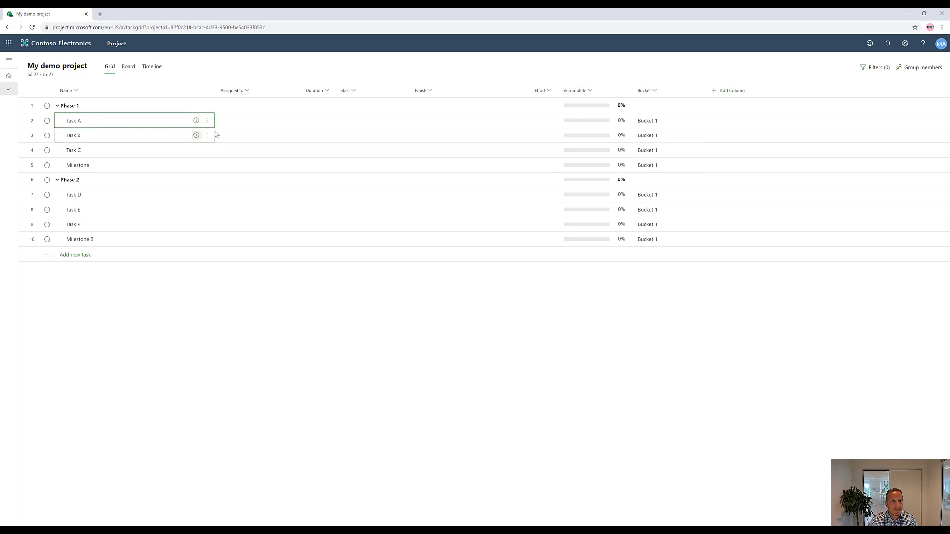
pyautogui.click(248, 120)
pyautogui.click(248, 120)
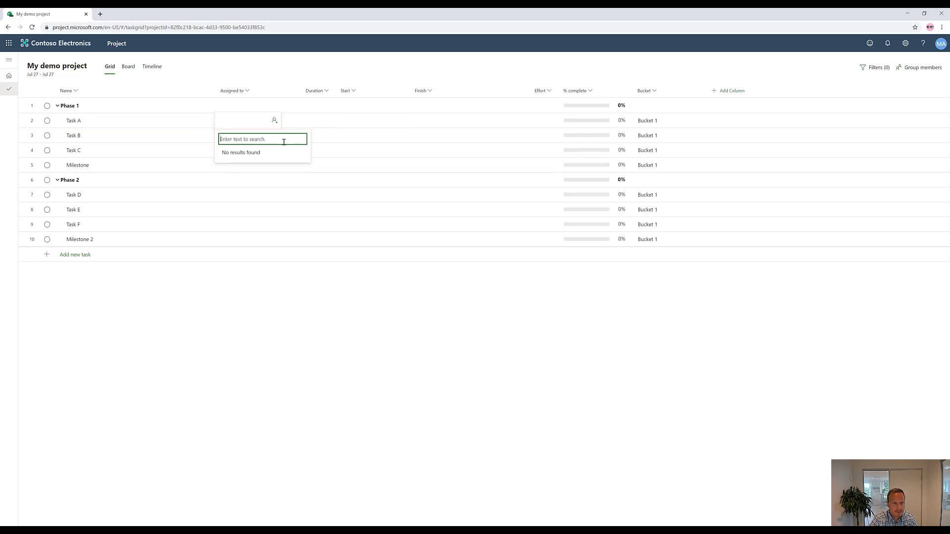
pyautogui.write('mod')
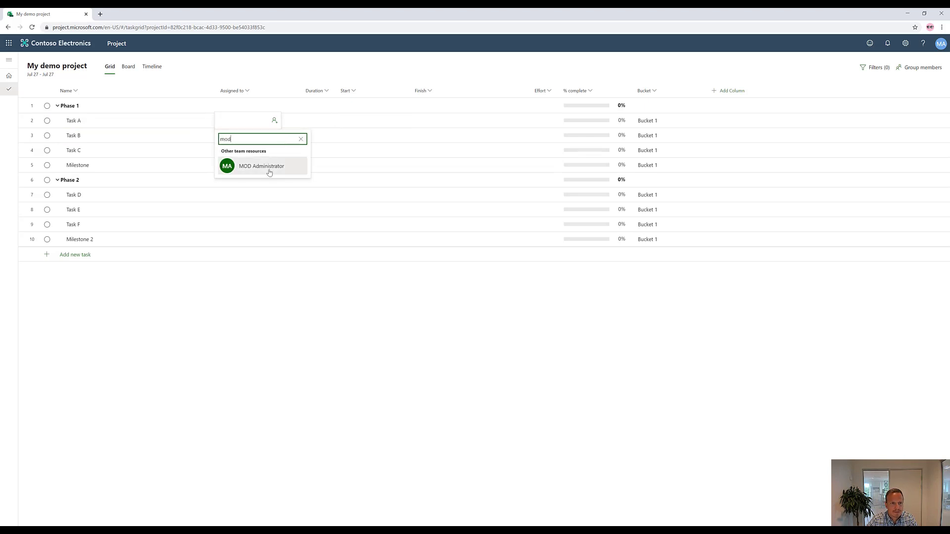
pyautogui.click(269, 167)
pyautogui.click(319, 122)
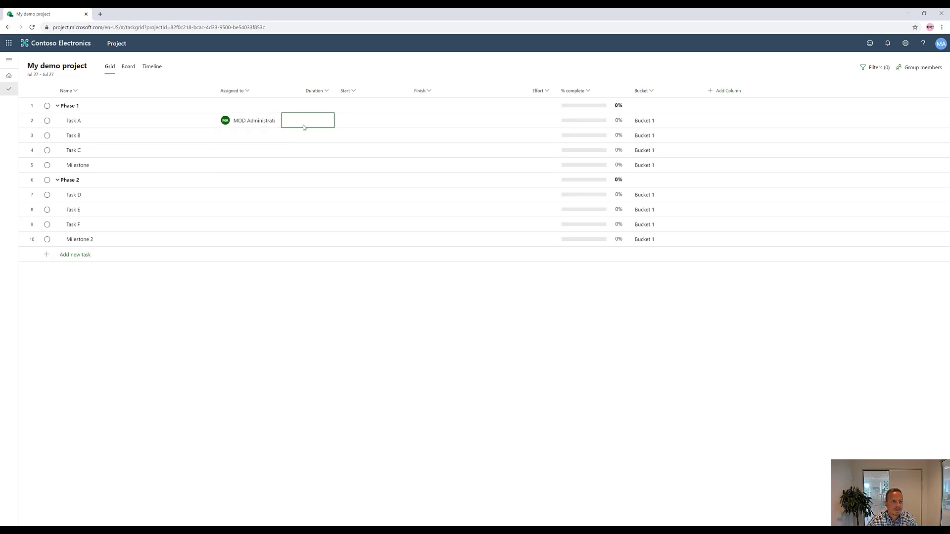
pyautogui.moveTo(372, 120)
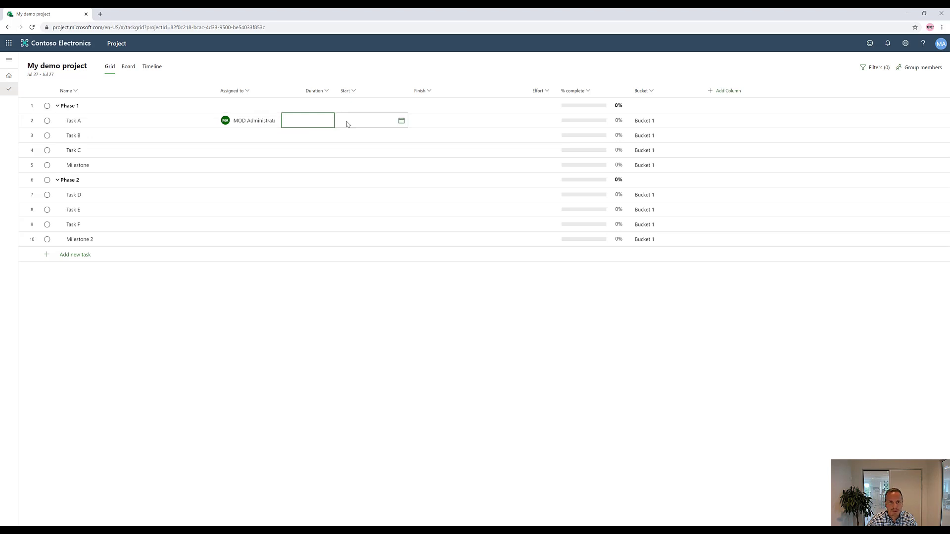
pyautogui.write('40')
pyautogui.click(347, 123)
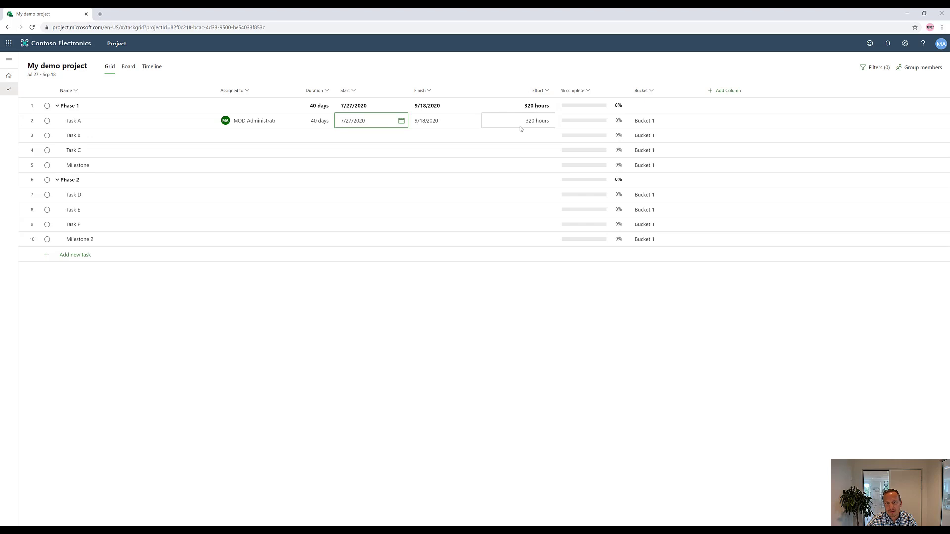
# Step: Assign Task B to MOD Administrator and set its effort to 10 hours
pyautogui.click(95, 135)
pyautogui.click(247, 135)
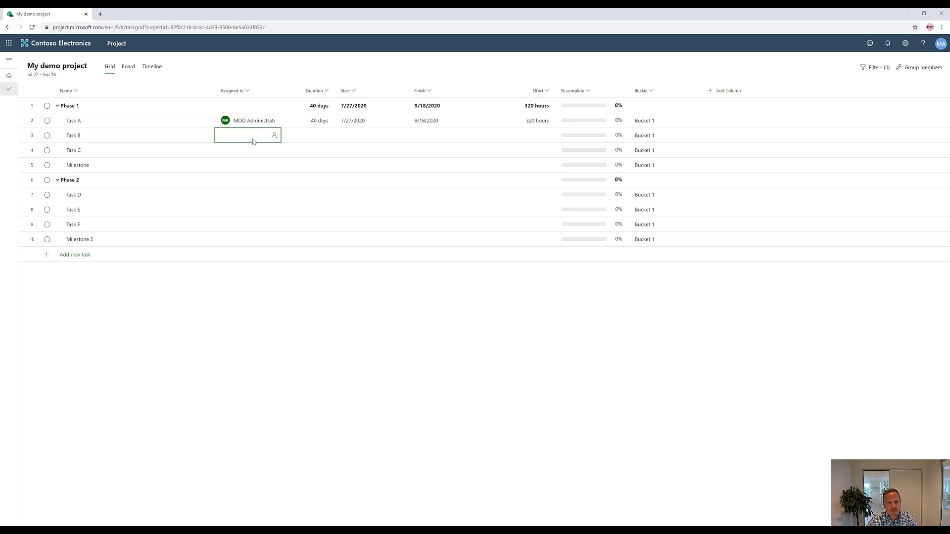
pyautogui.write('mod')
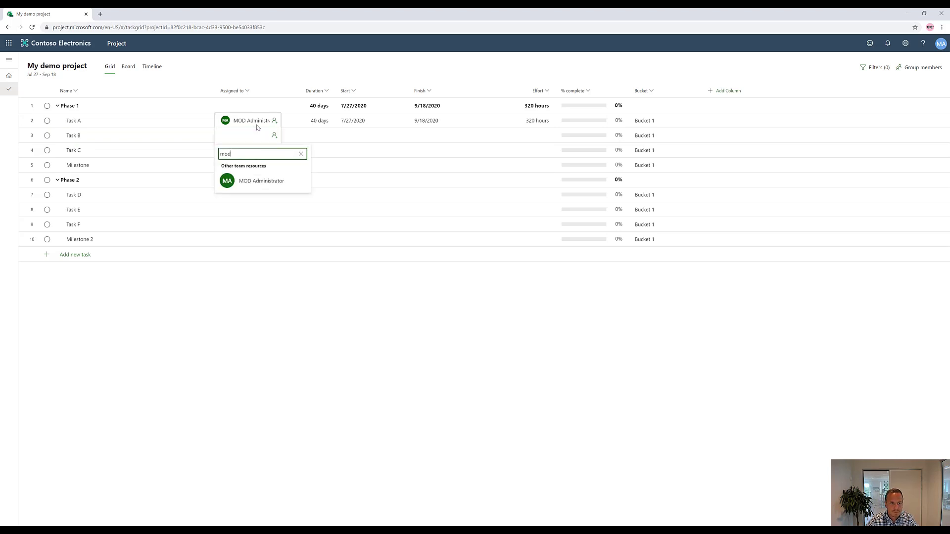
pyautogui.click(265, 183)
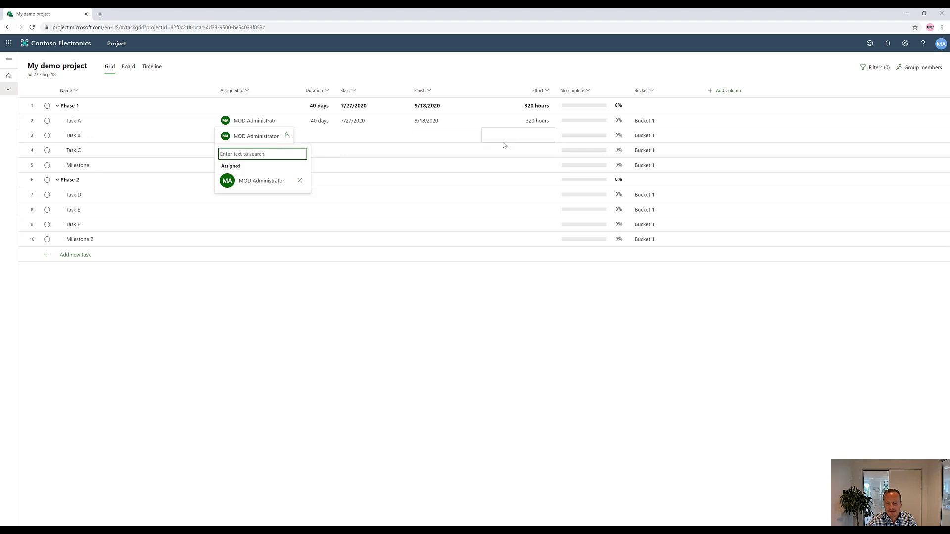
pyautogui.click(519, 139)
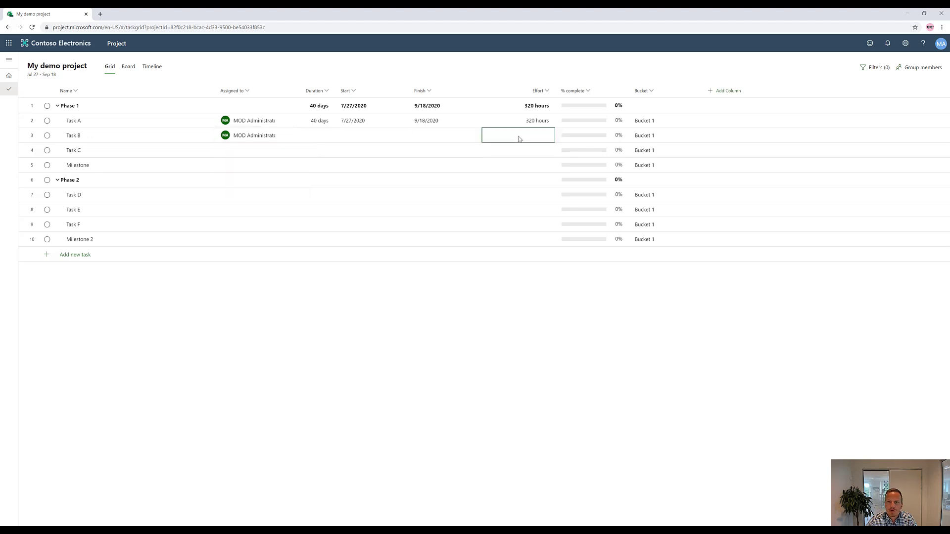
pyautogui.moveTo(583, 150)
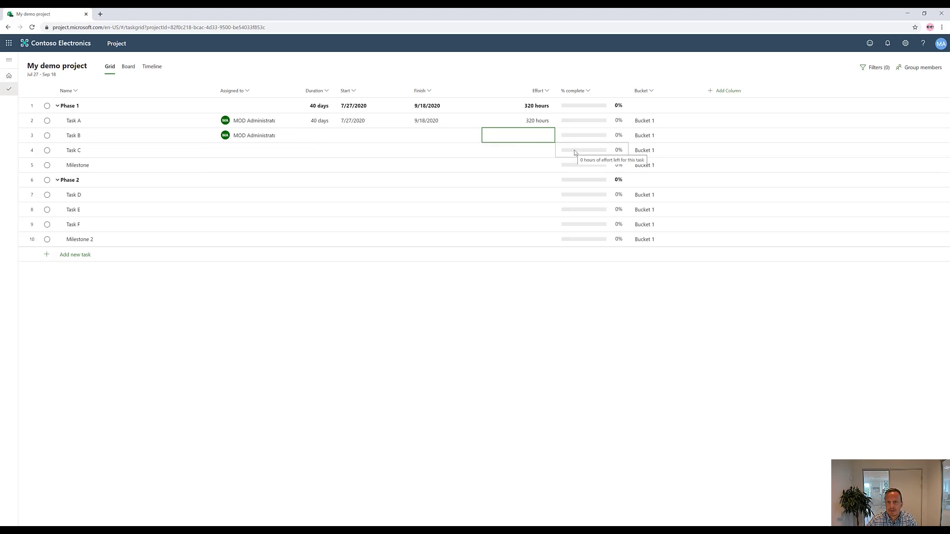
pyautogui.write('10')
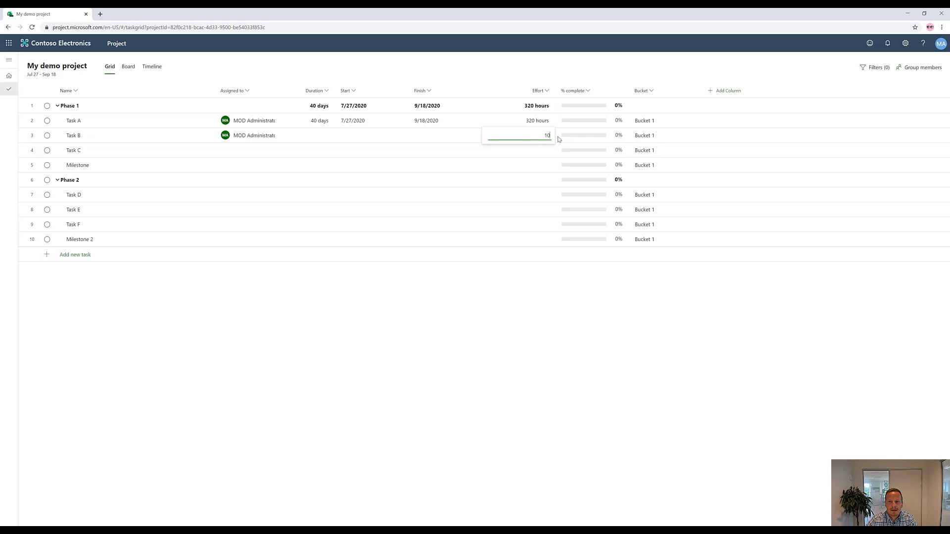
pyautogui.click(323, 137)
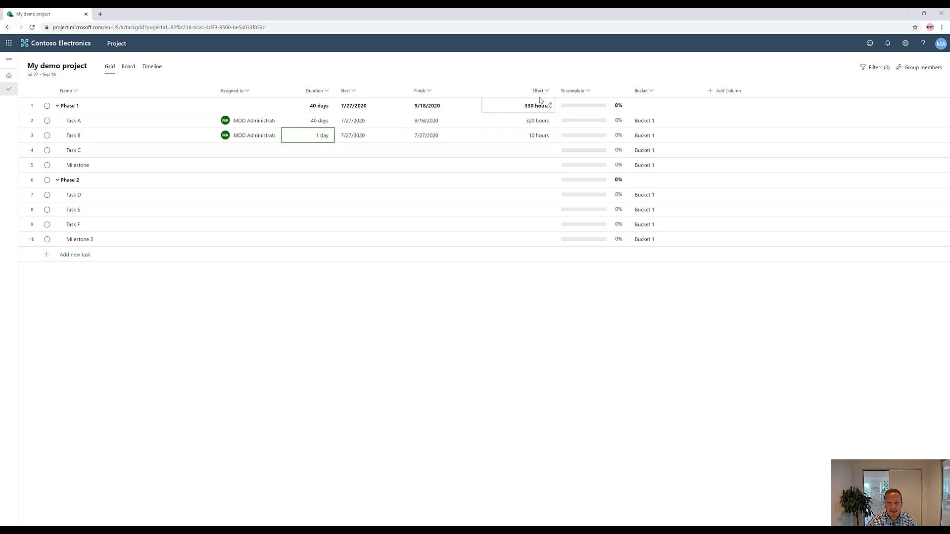
# Step: Give Task B a 5-day duration and adjust its effort value
pyautogui.doubleClick(319, 138)
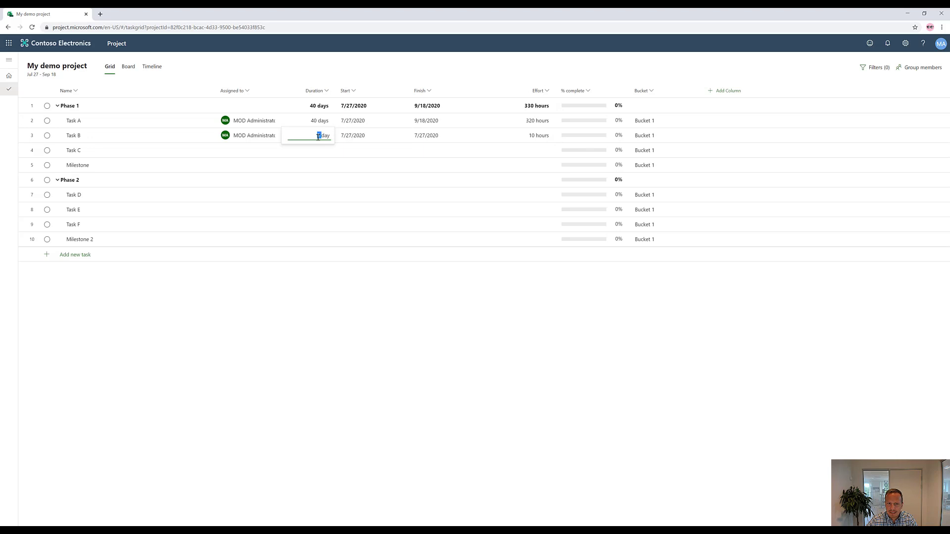
pyautogui.write('5')
pyautogui.press('Tab')
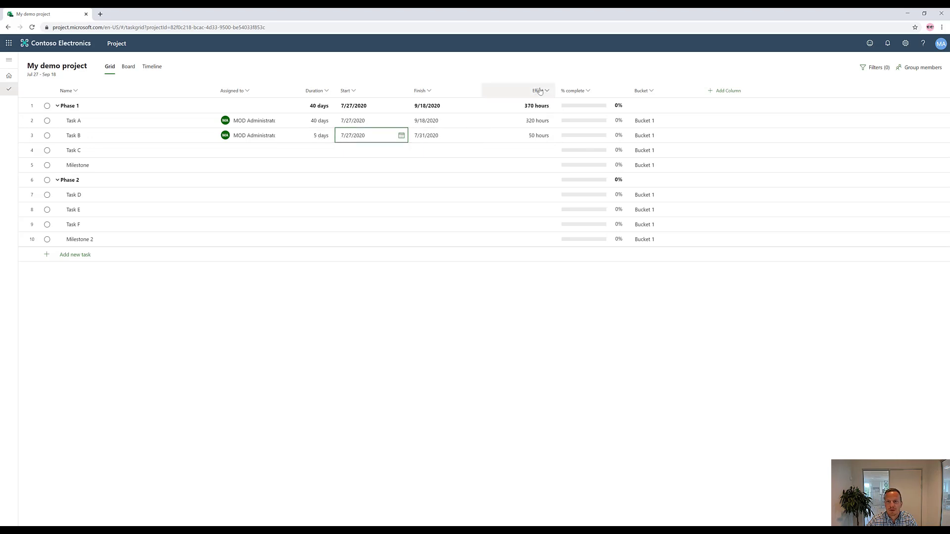
pyautogui.click(531, 136)
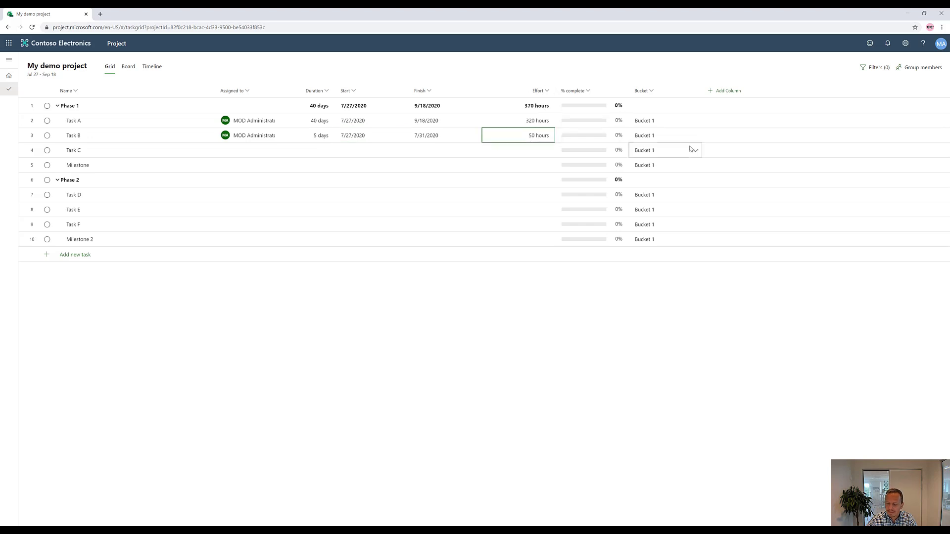
pyautogui.write('10')
pyautogui.press('Tab')
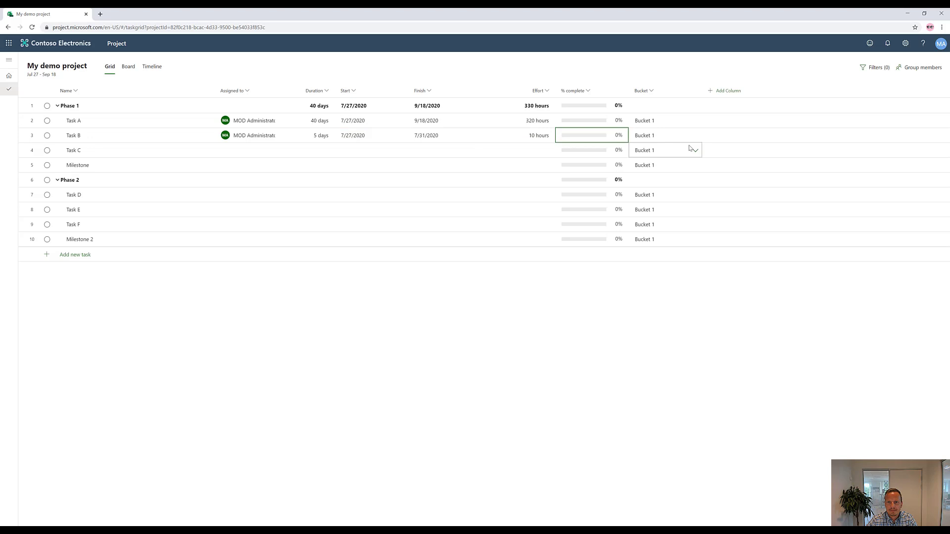
pyautogui.click(325, 138)
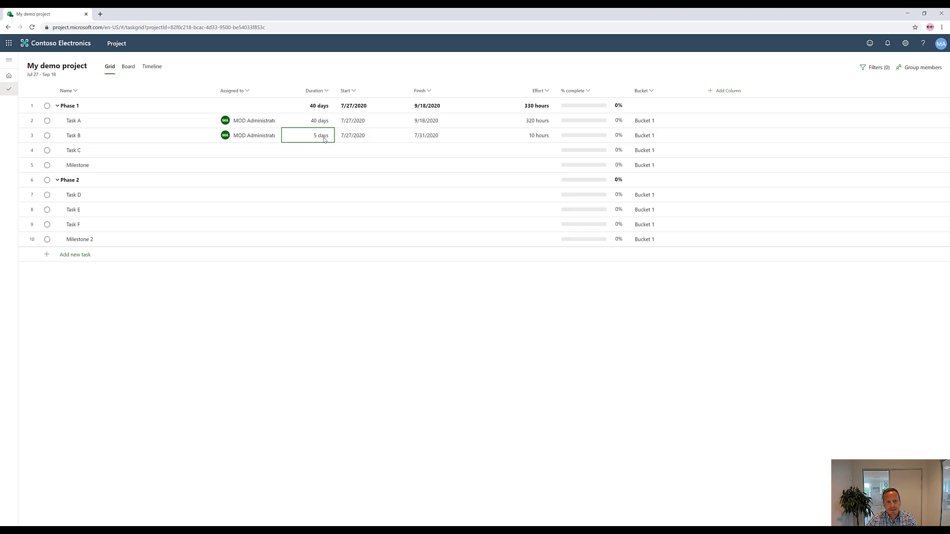
pyautogui.moveTo(319, 138)
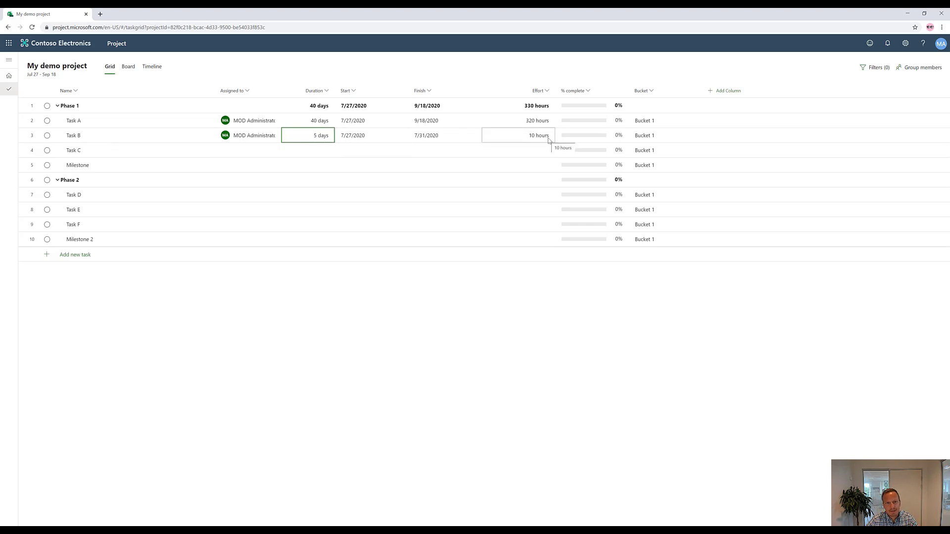
# Step: Change Task B to a 10-day duration with 10 hours of effort
pyautogui.doubleClick(317, 136)
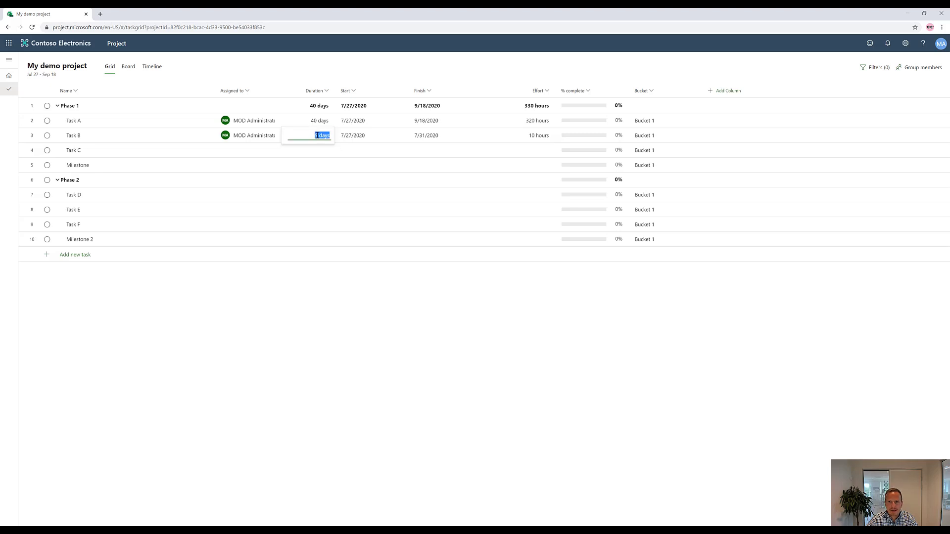
pyautogui.write('10')
pyautogui.press('Tab')
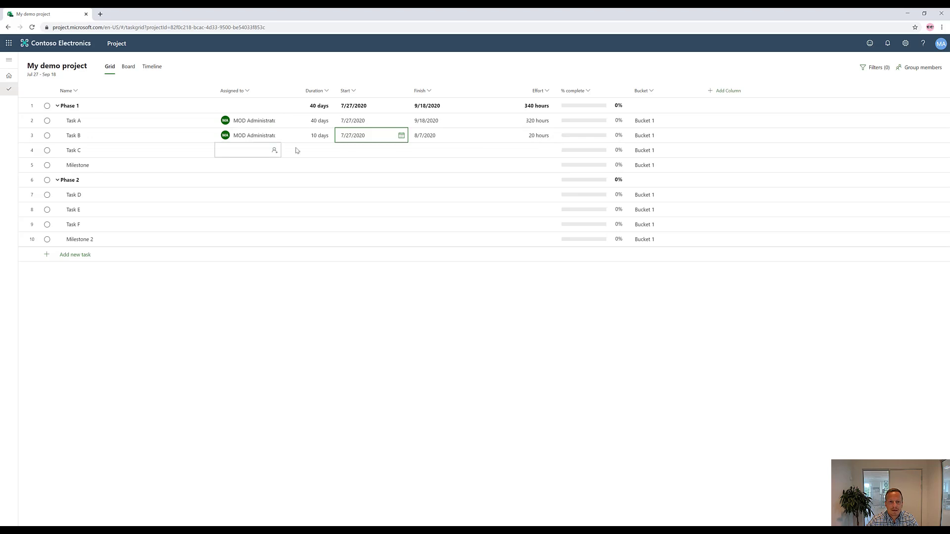
pyautogui.click(522, 138)
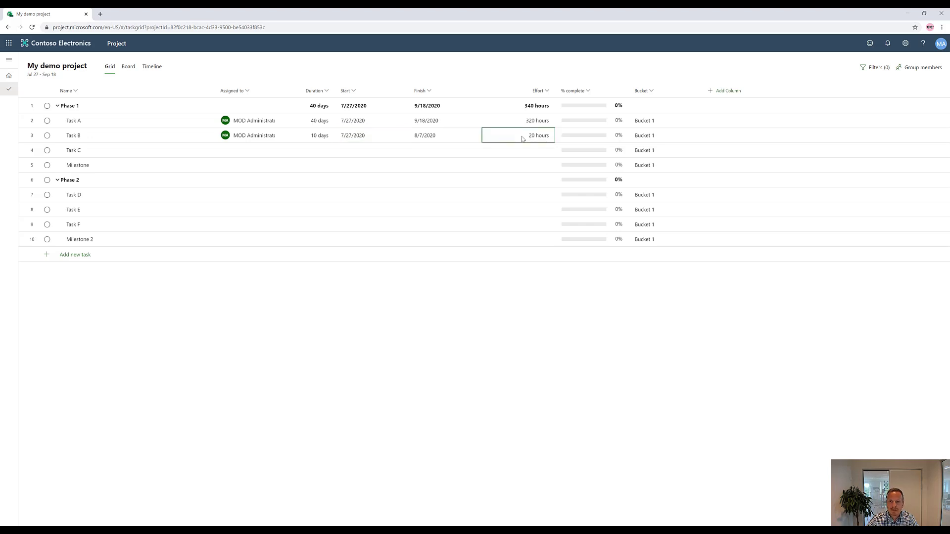
pyautogui.doubleClick(539, 135)
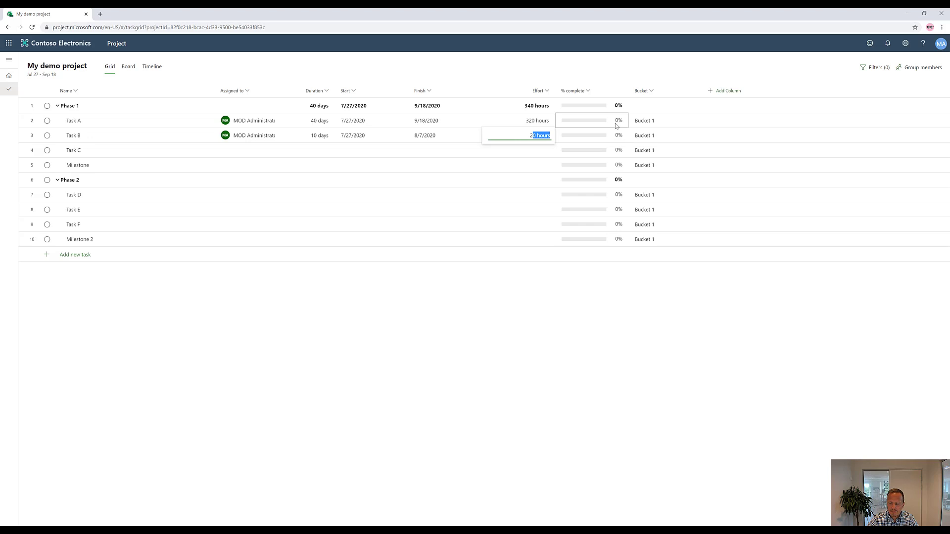
pyautogui.press('Delete')
pyautogui.press('Tab')
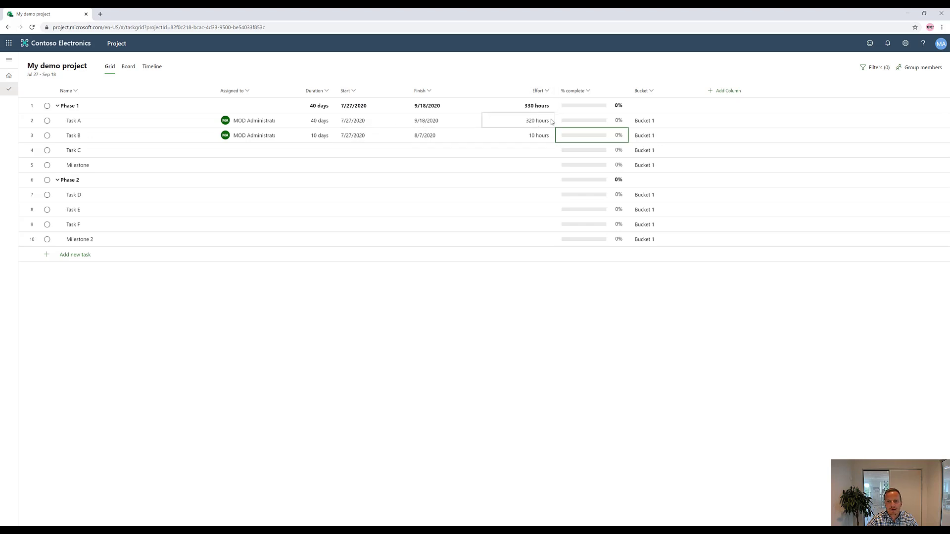
# Step: Pick a second colleague from Everyone else for Task A, triggering the Office 365 group prompt
pyautogui.click(273, 122)
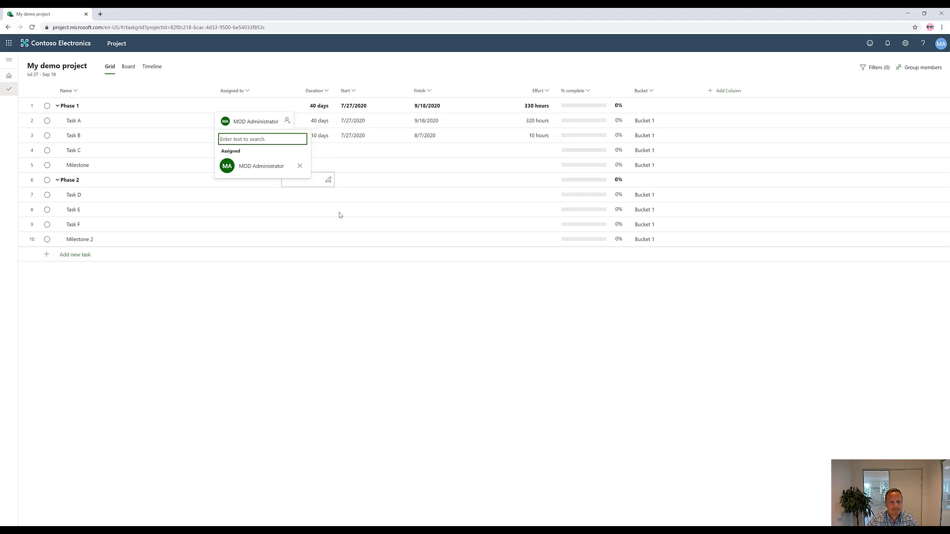
pyautogui.click(319, 212)
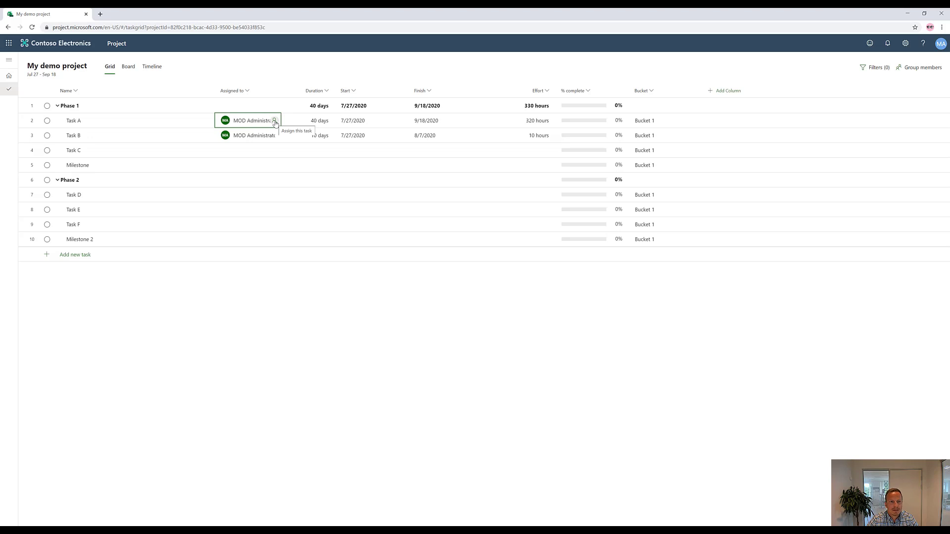
pyautogui.click(275, 121)
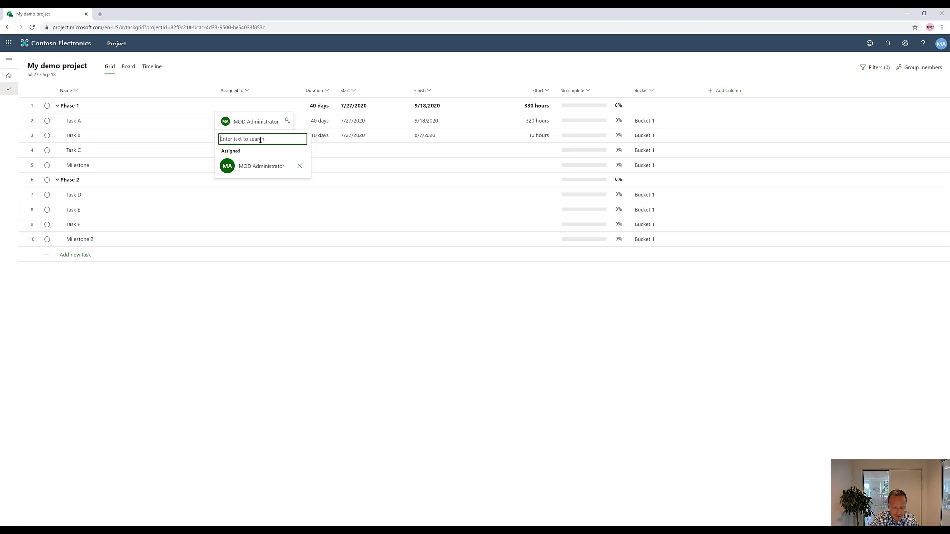
pyautogui.write('alex')
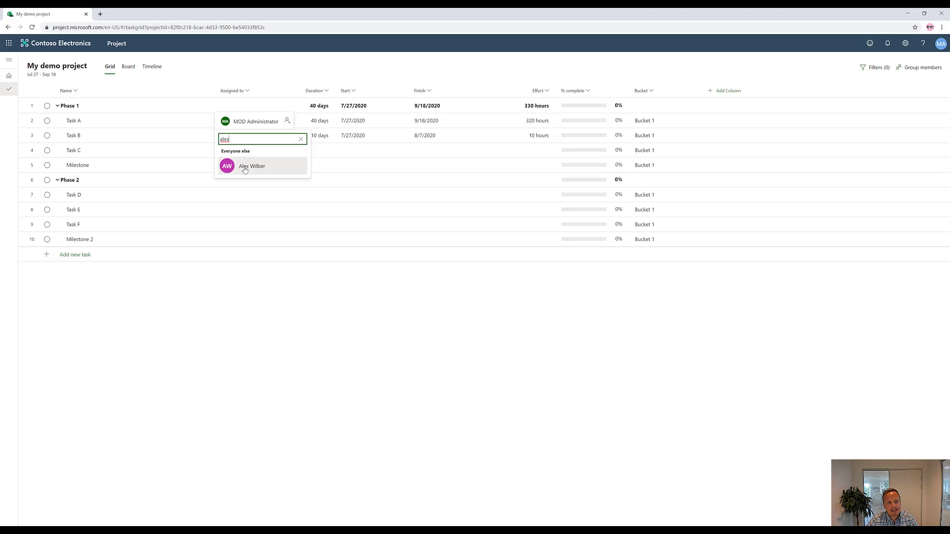
pyautogui.click(245, 166)
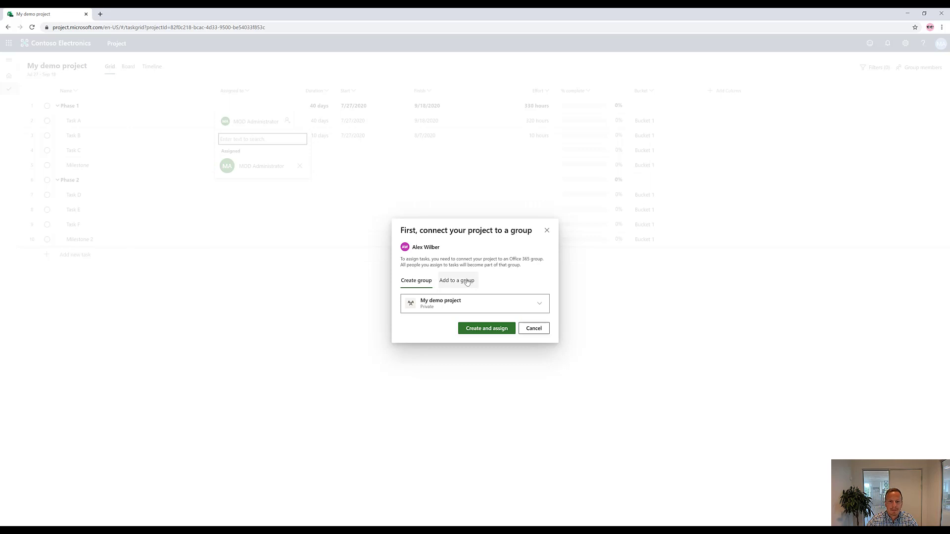
# Step: Keep Create group with My demo project rather than joining one, then Create and assign the colleague
pyautogui.click(467, 282)
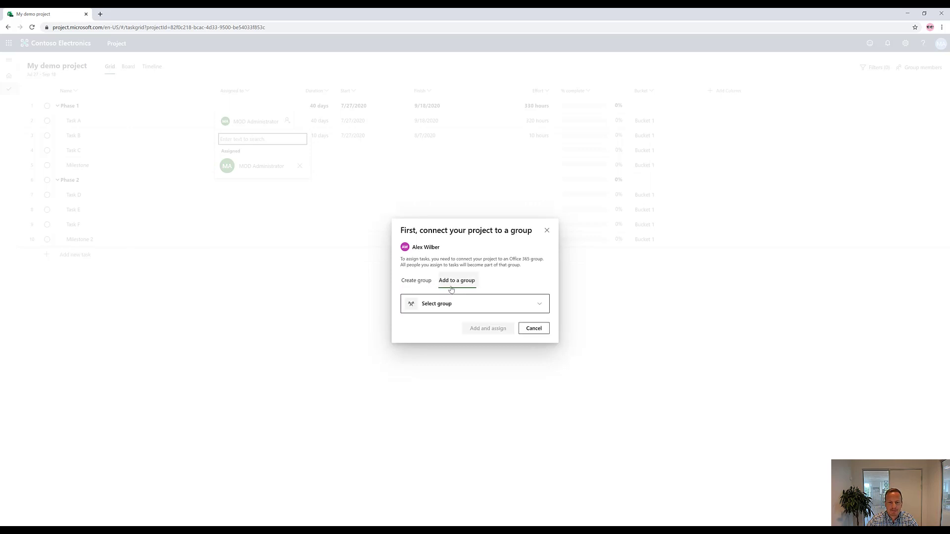
pyautogui.click(417, 280)
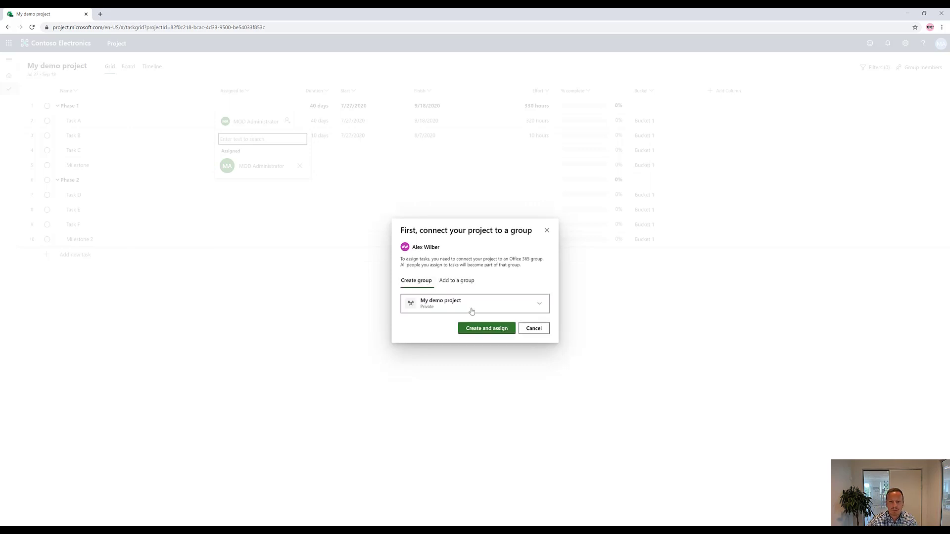
pyautogui.click(485, 328)
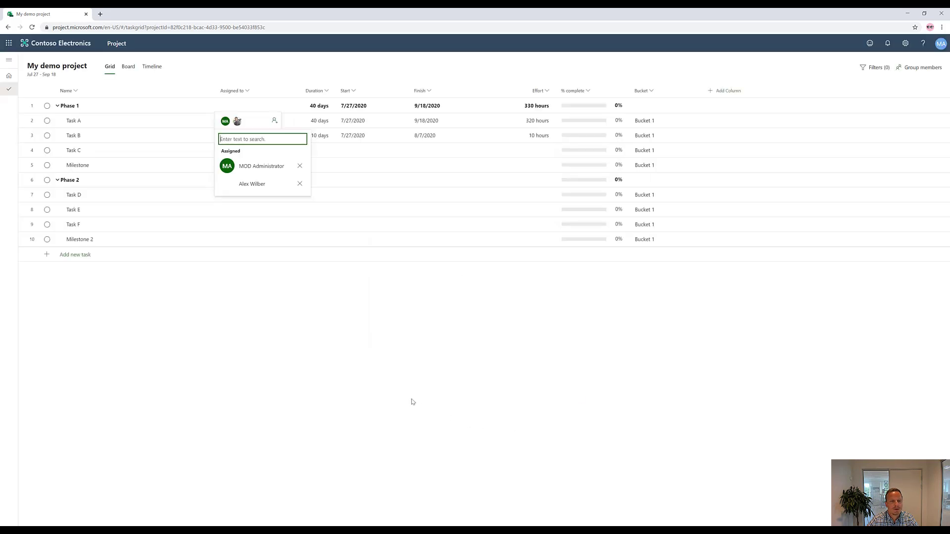
# Step: Replace Task A's 640-hour effort with 320 hours after closing its assignee list
pyautogui.click(378, 375)
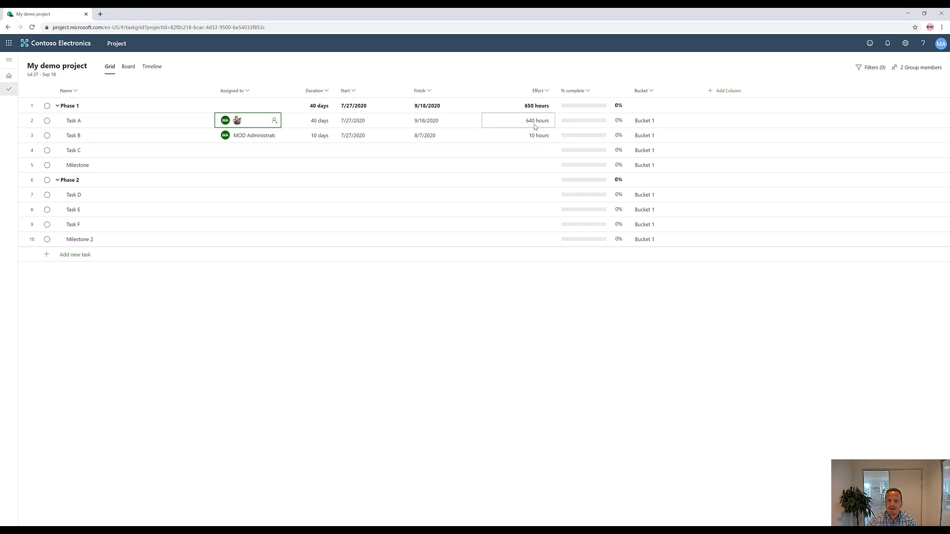
pyautogui.click(535, 121)
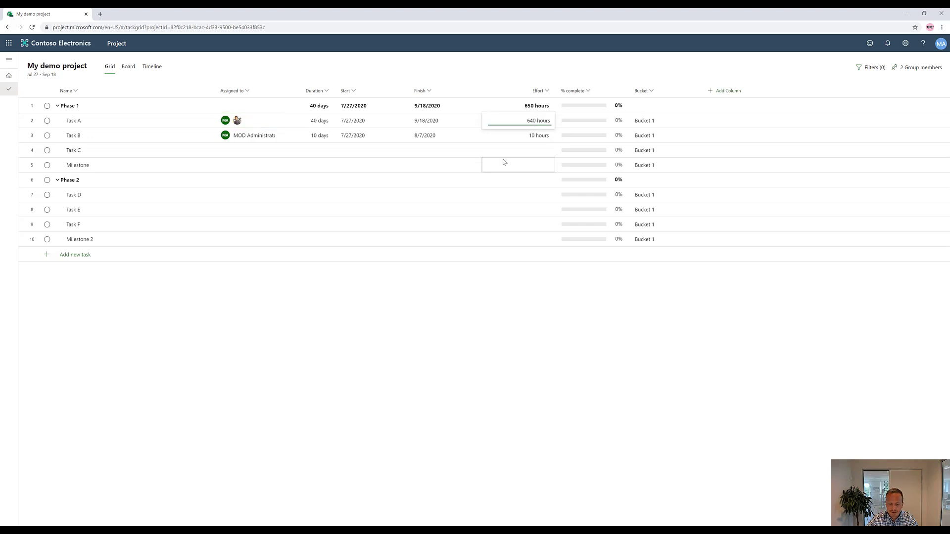
pyautogui.hotkey('ctrl', 'a')
pyautogui.write('320')
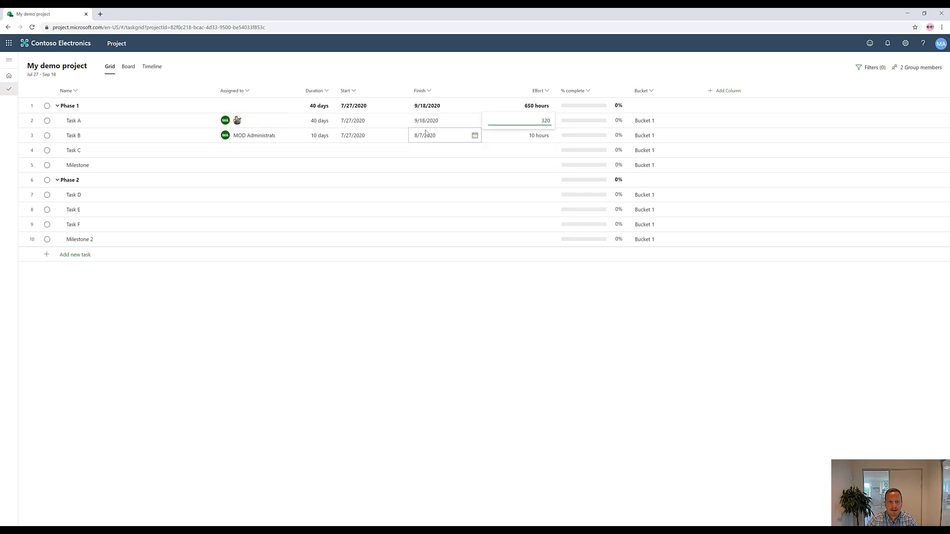
pyautogui.click(517, 150)
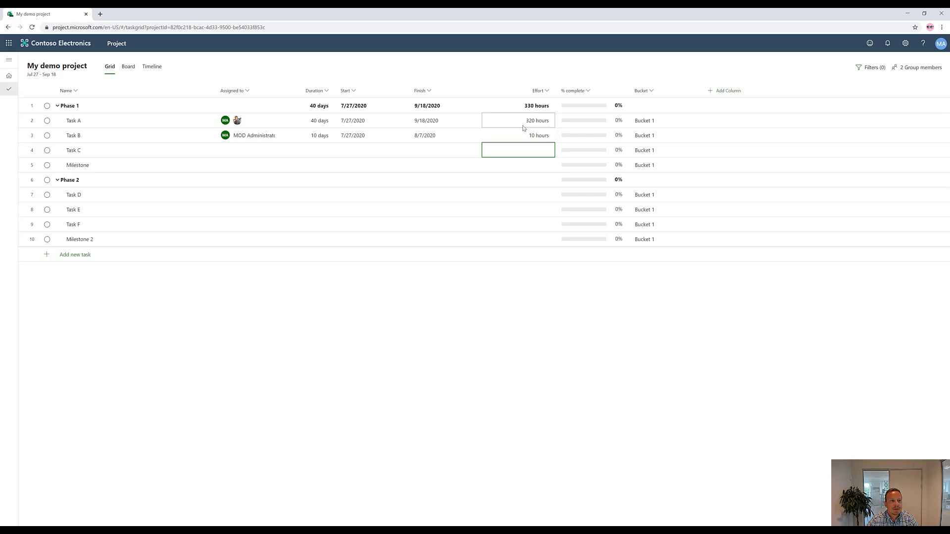
# Step: Switch My demo project to the Board view and look at its Group by Bucket choices
pyautogui.click(128, 66)
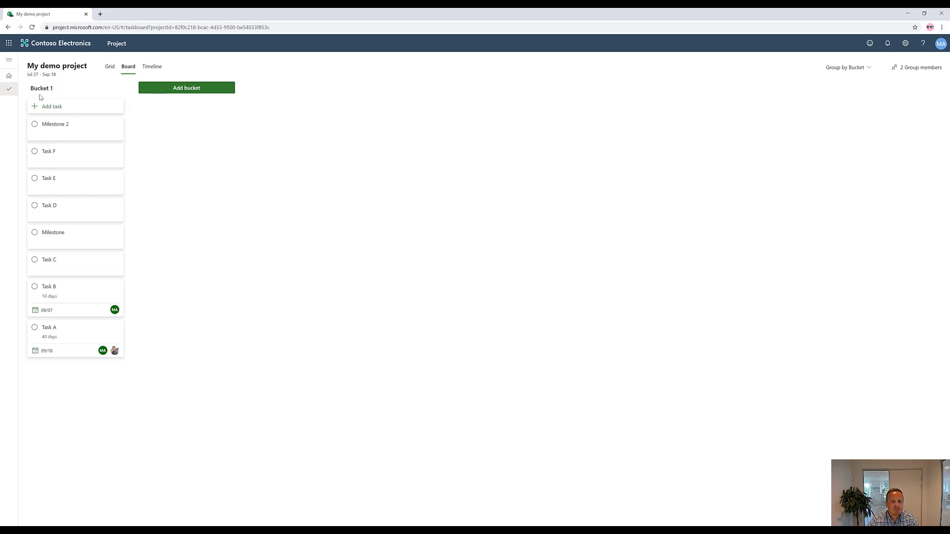
pyautogui.click(868, 69)
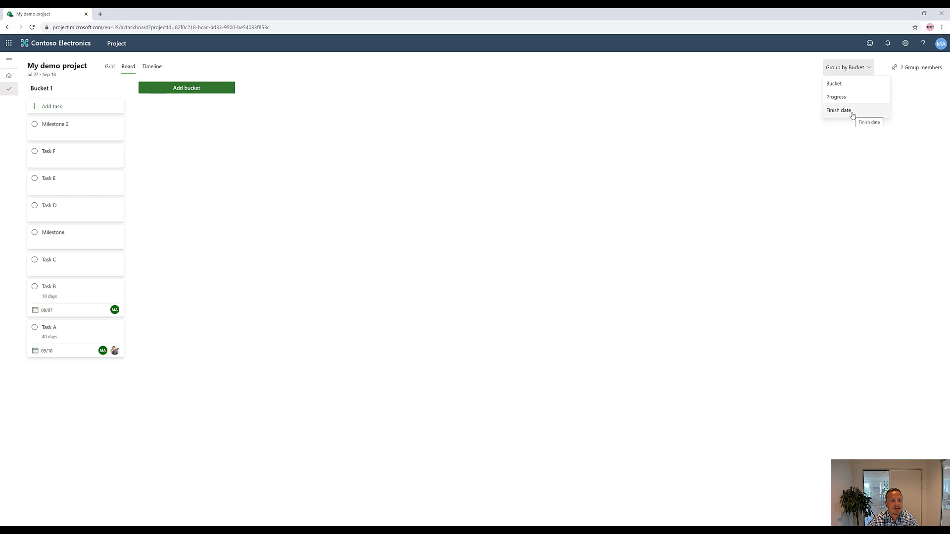
# Step: Rename the Bucket 1 column to Operations, retyping the misspelled name
pyautogui.click(644, 153)
pyautogui.click(41, 88)
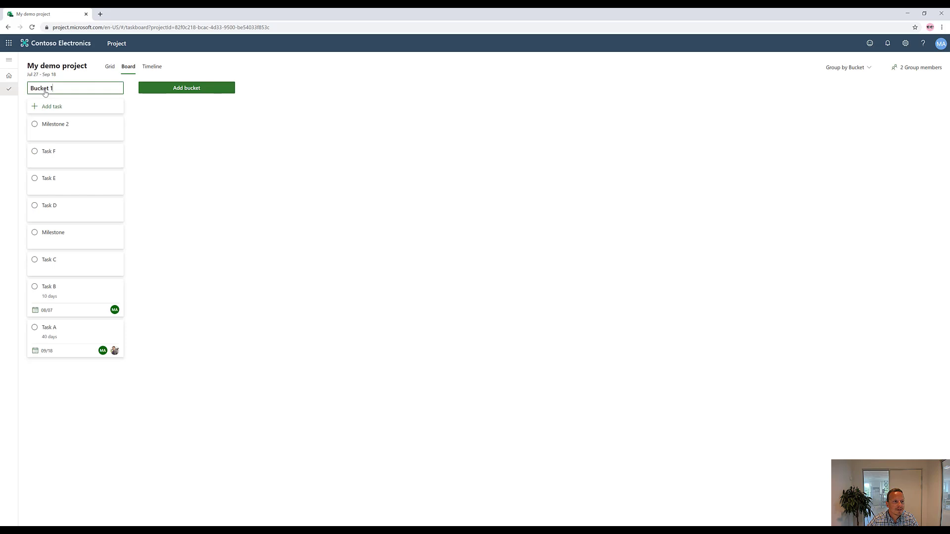
pyautogui.doubleClick(43, 88)
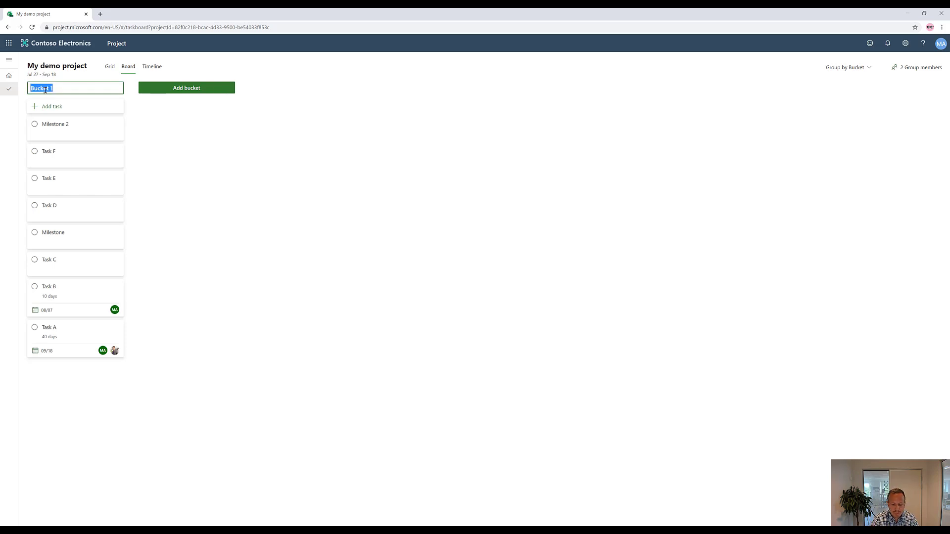
pyautogui.write('Operations')
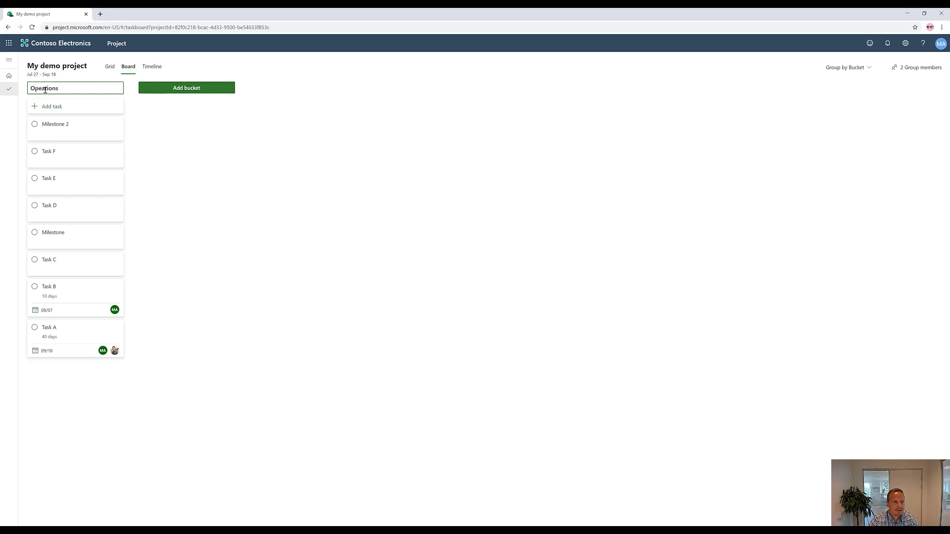
pyautogui.doubleClick(44, 89)
pyautogui.write('Operation')
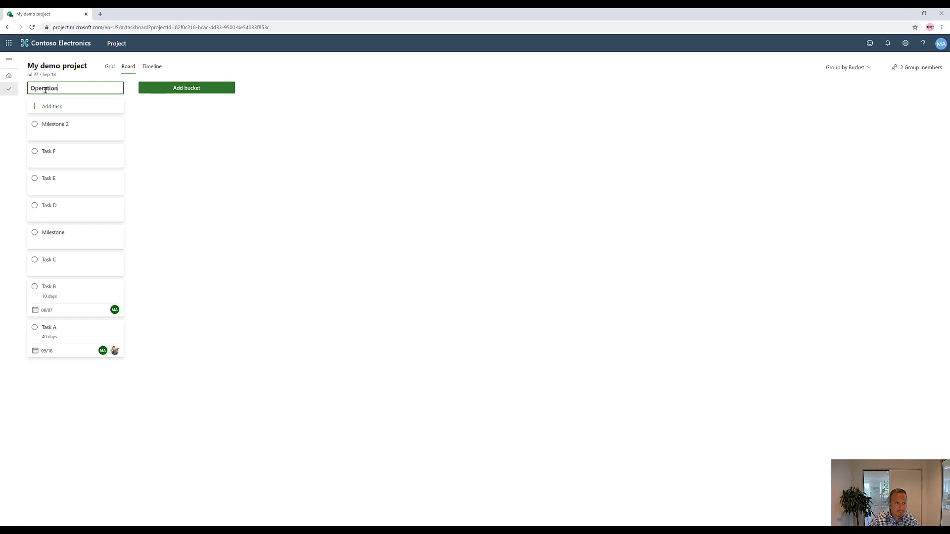
pyautogui.write('s')
# Step: Add two more buckets to the board named IT and Training
pyautogui.click(187, 88)
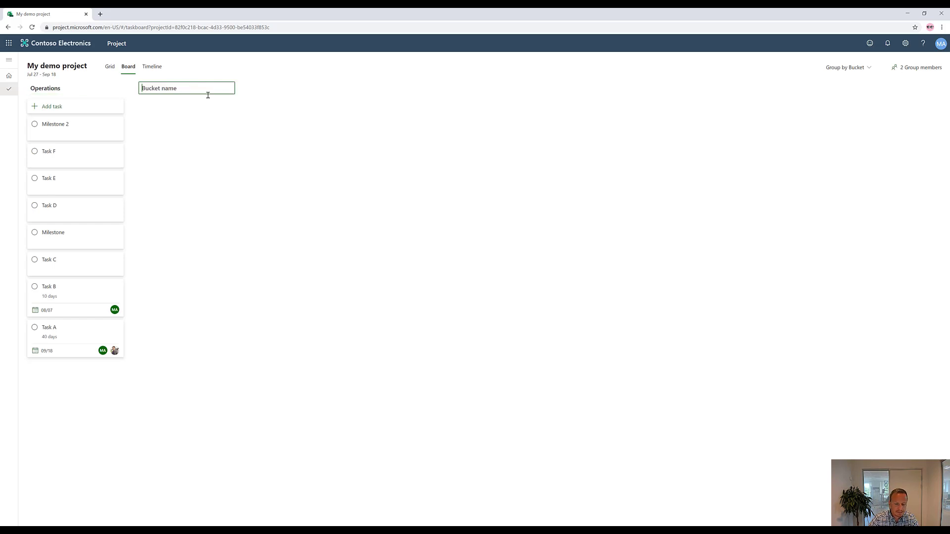
pyautogui.write('IT')
pyautogui.press('Return')
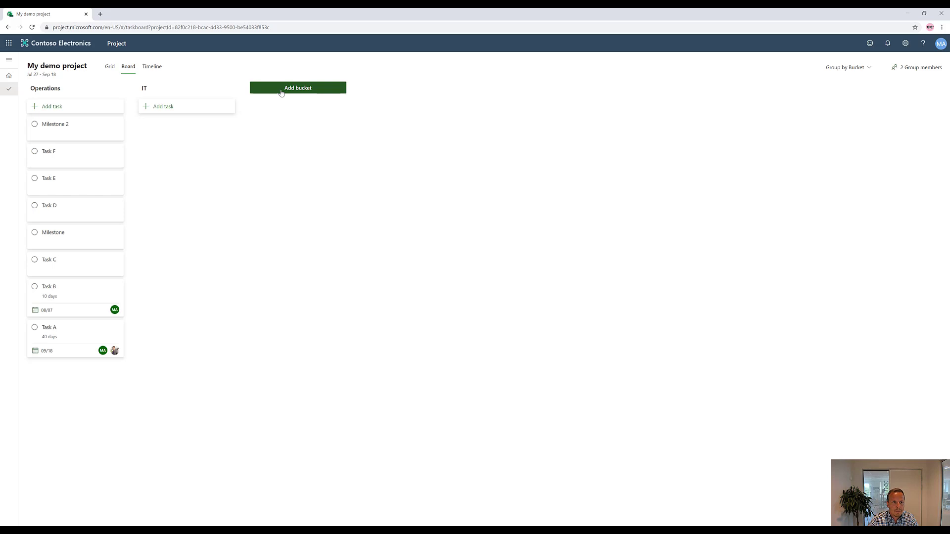
pyautogui.click(292, 88)
pyautogui.write('Training')
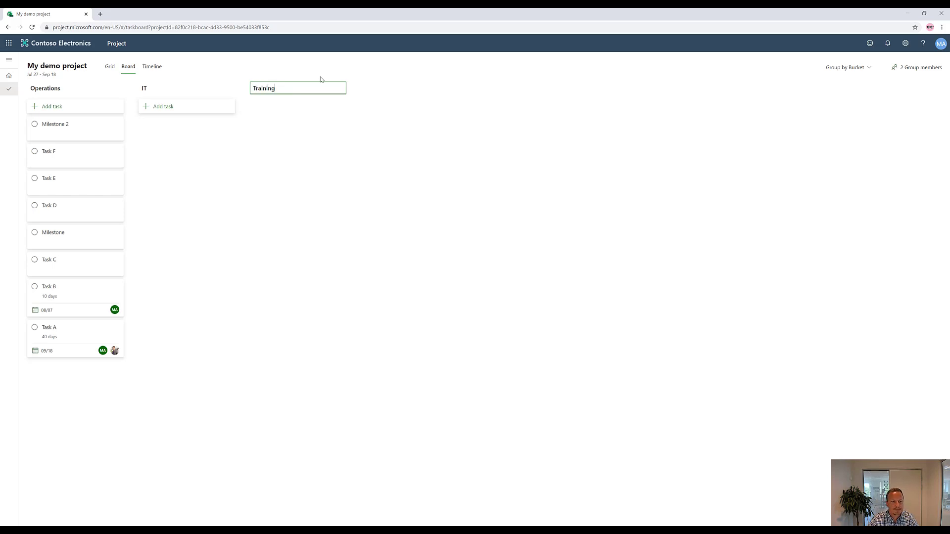
pyautogui.press('Return')
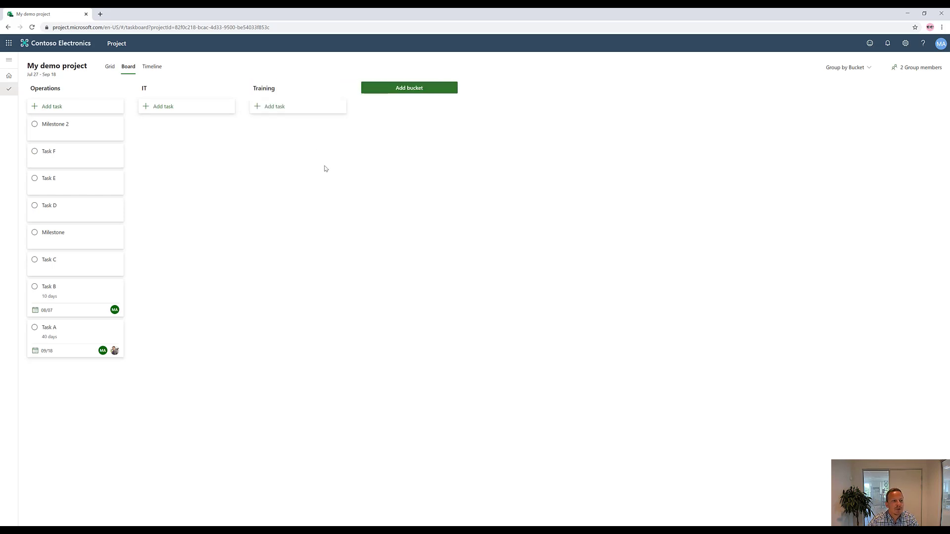
# Step: Drag Tasks A, F and C into IT and Tasks E and D into Training, then view the grid
pyautogui.moveTo(67, 328); pyautogui.dragTo(166, 136)
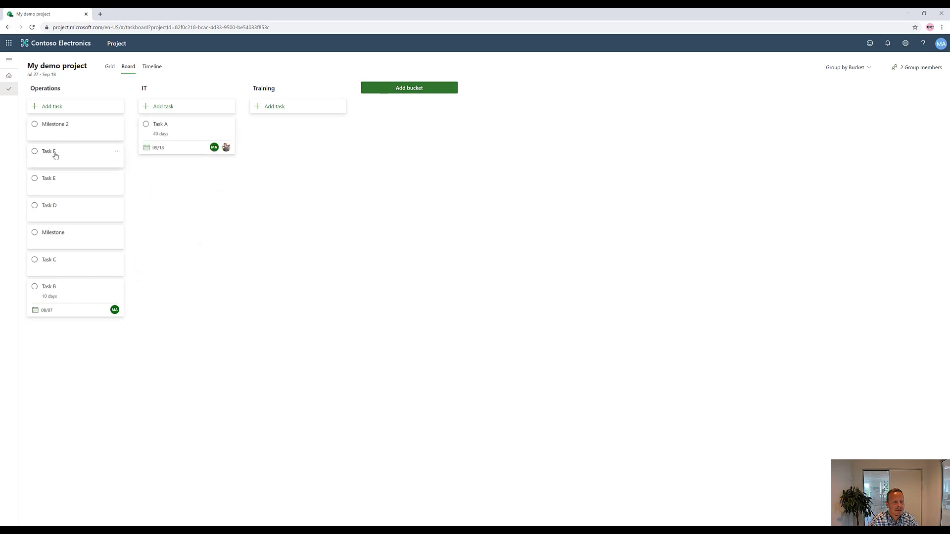
pyautogui.moveTo(56, 151); pyautogui.dragTo(171, 167)
pyautogui.moveTo(60, 152); pyautogui.dragTo(284, 127)
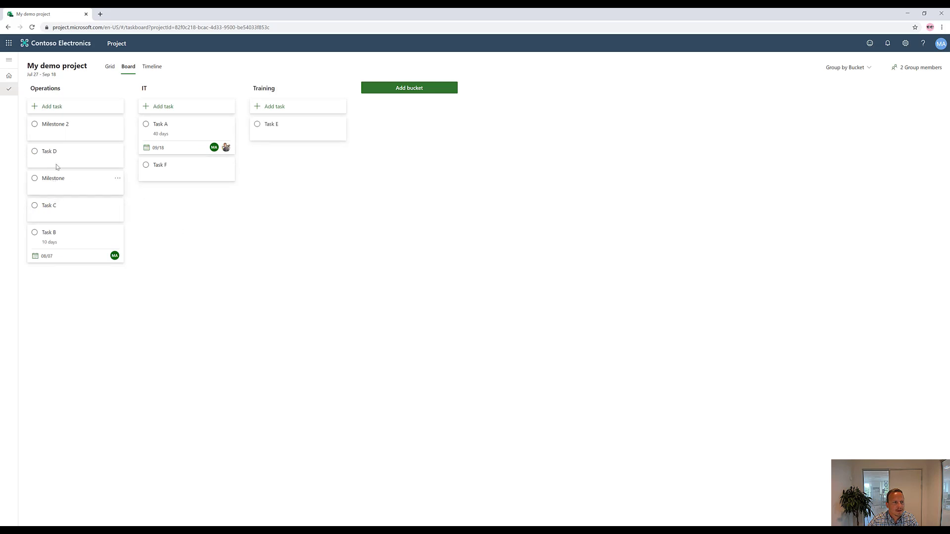
pyautogui.moveTo(59, 206); pyautogui.dragTo(186, 195)
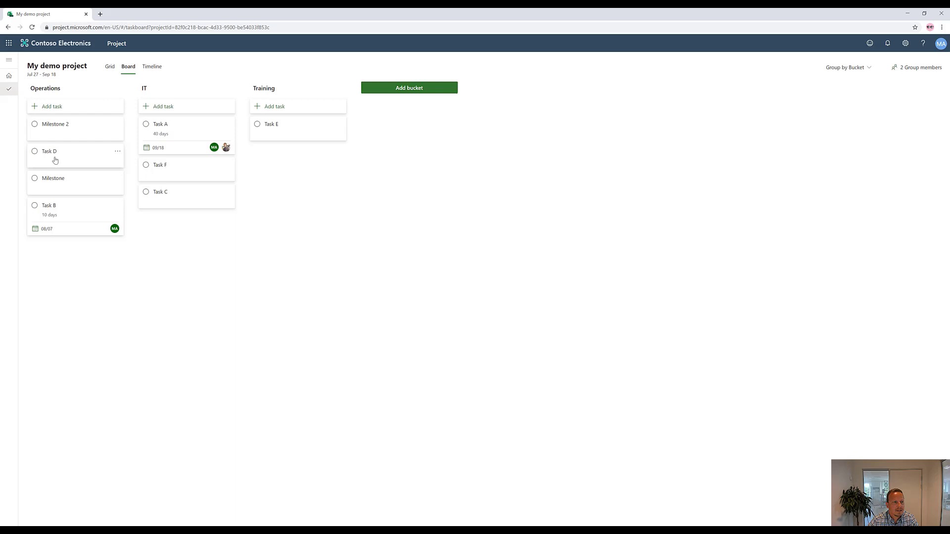
pyautogui.moveTo(55, 161); pyautogui.dragTo(296, 157)
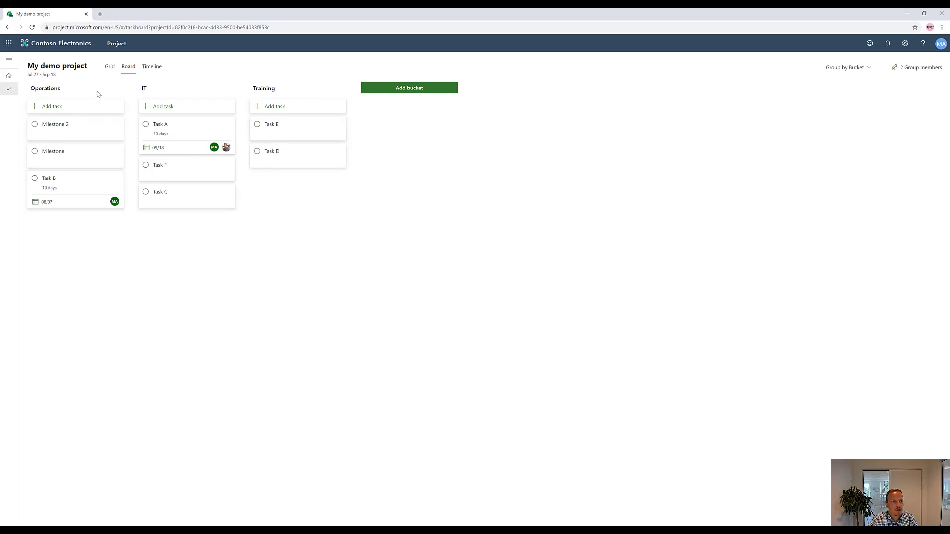
pyautogui.click(110, 66)
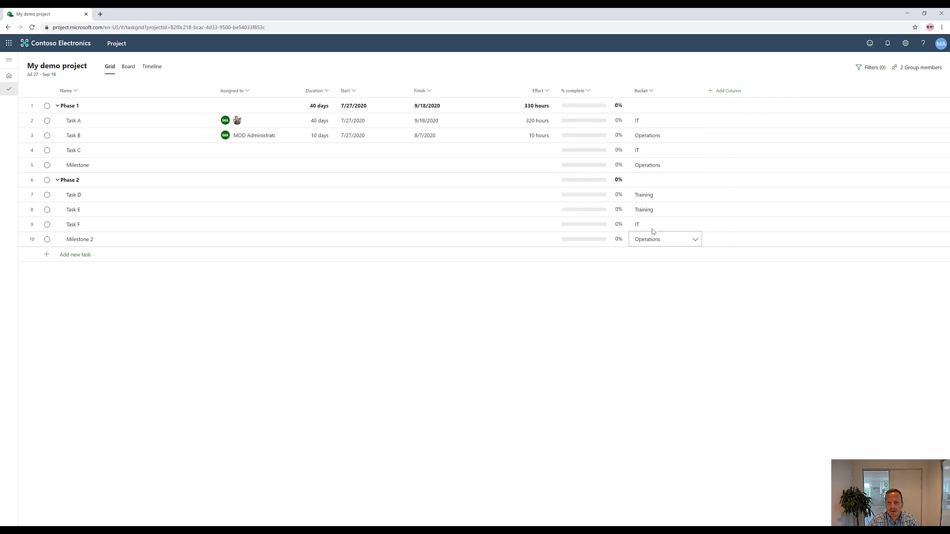
# Step: Set Task B's Bucket to IT in the grid and return to the board
pyautogui.click(695, 135)
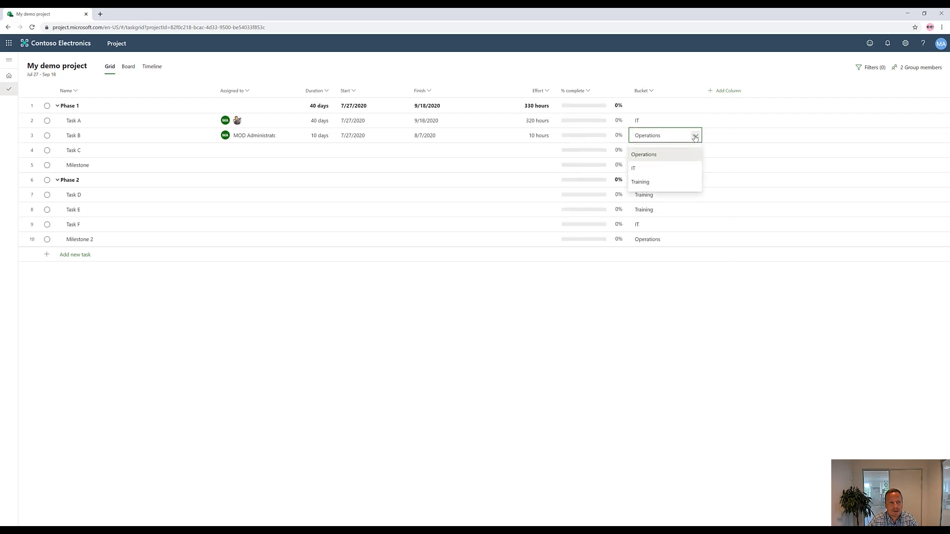
pyautogui.click(646, 169)
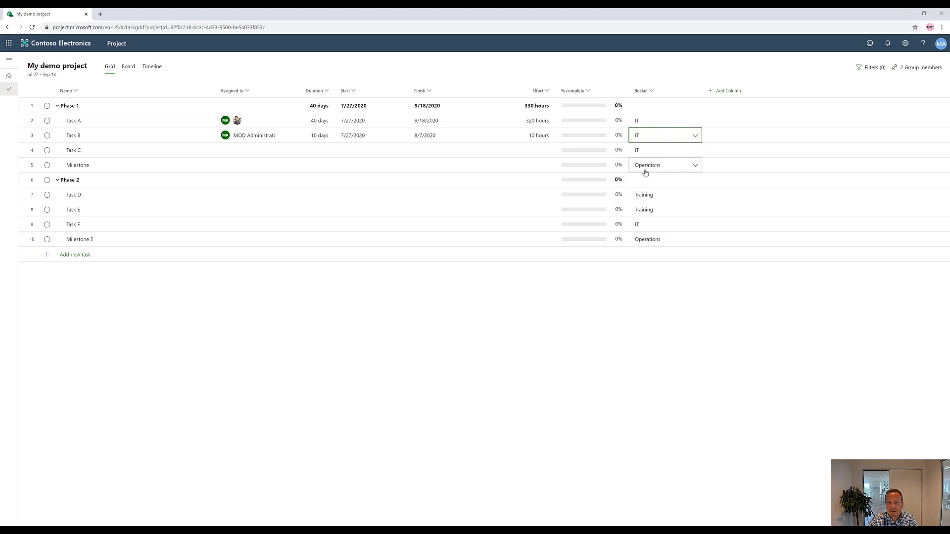
pyautogui.click(129, 66)
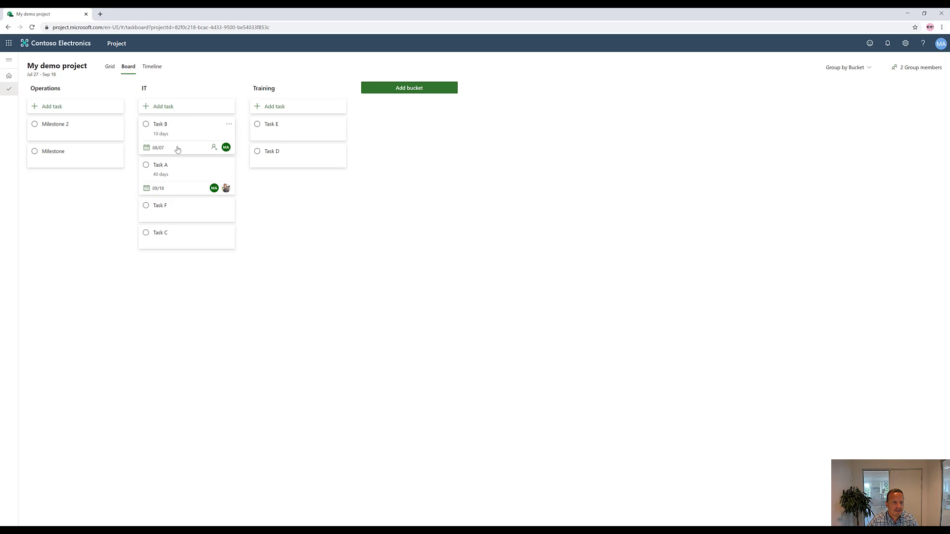
# Step: Leave the IT bucket name unchanged and look at the board's grouping choices
pyautogui.click(146, 90)
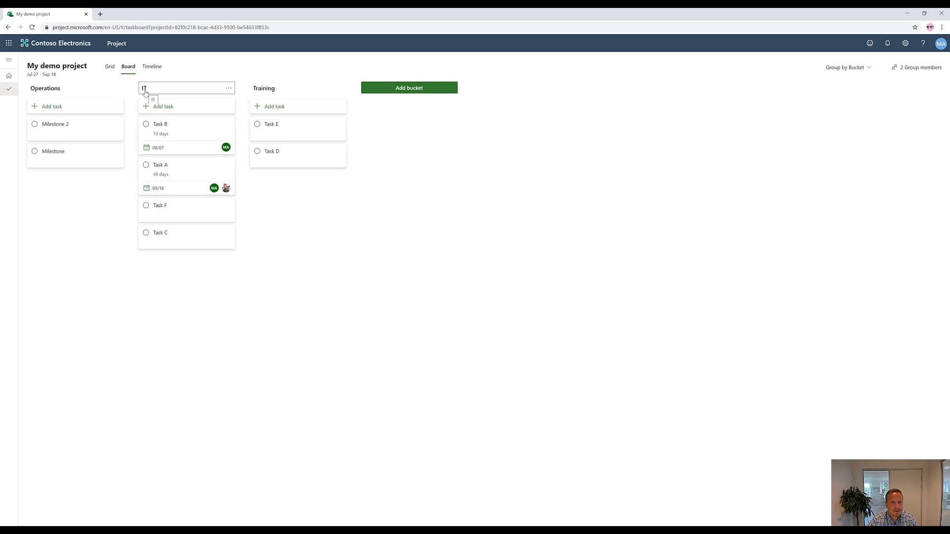
pyautogui.click(395, 210)
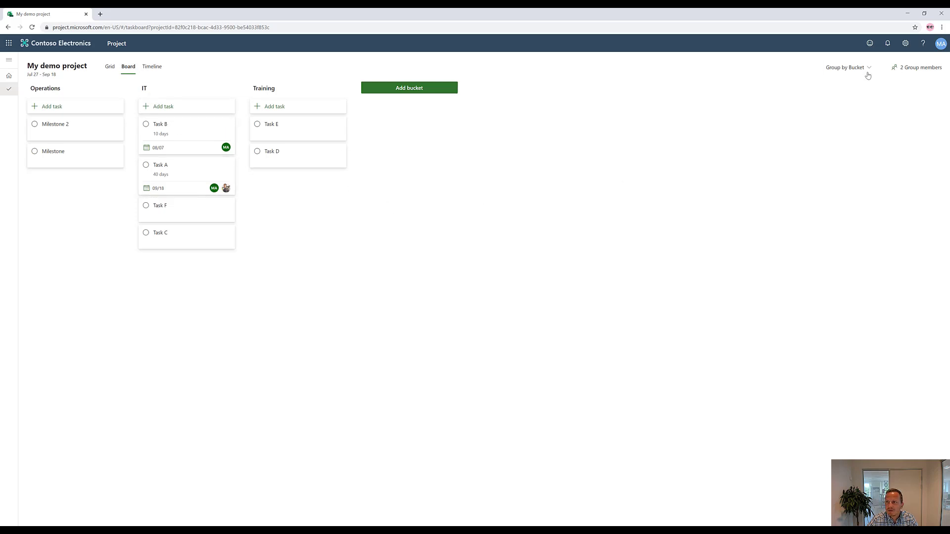
pyautogui.click(846, 67)
# Step: Group the board by Progress, move Task A to In progress and Task B to Completed, checking the grid
pyautogui.click(843, 96)
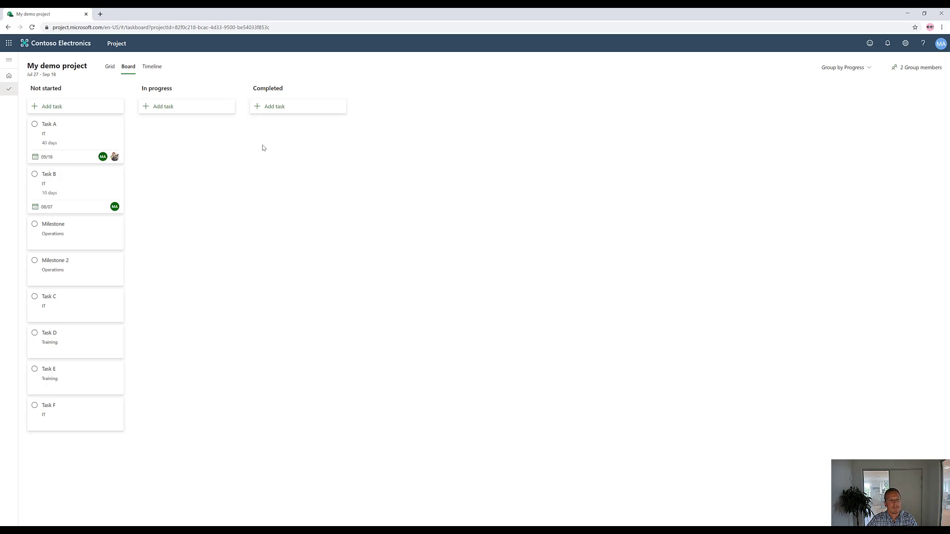
pyautogui.moveTo(49, 125); pyautogui.dragTo(158, 130)
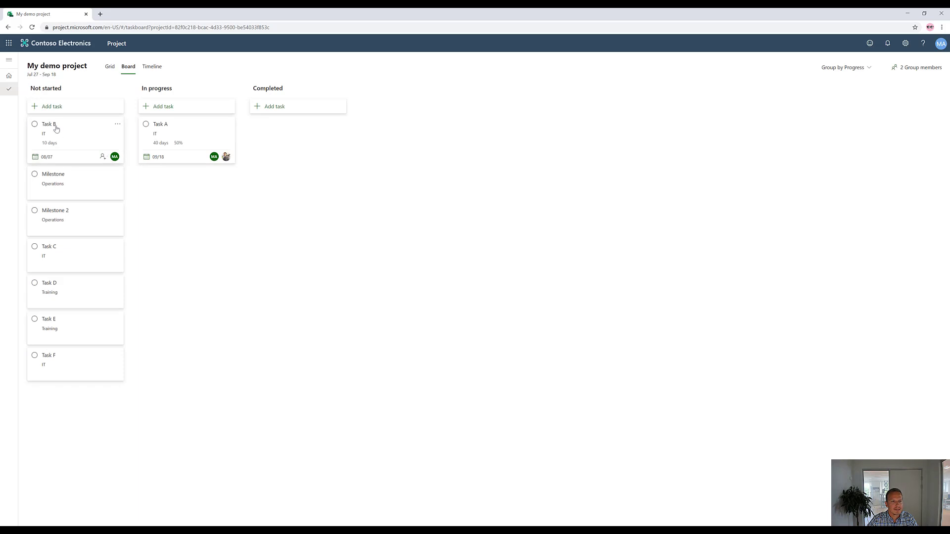
pyautogui.moveTo(56, 127); pyautogui.dragTo(286, 132)
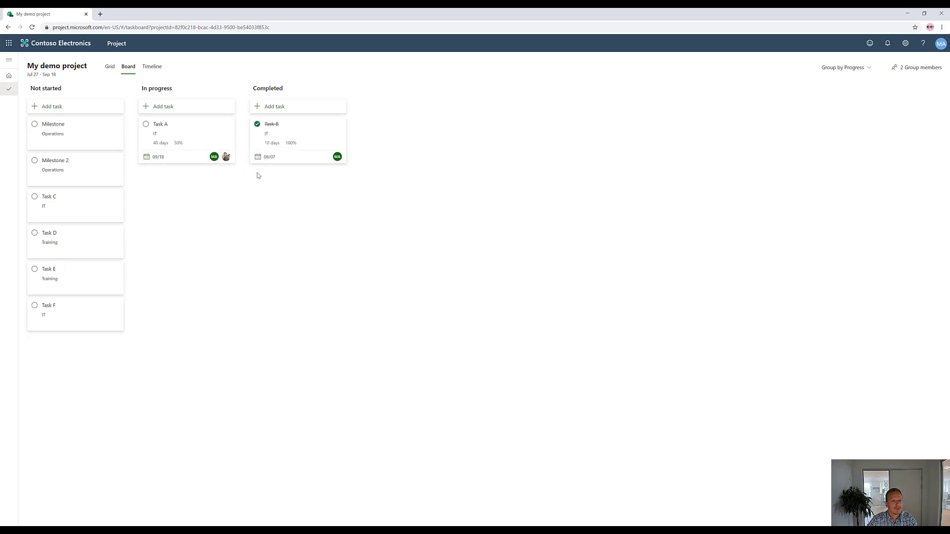
pyautogui.click(109, 66)
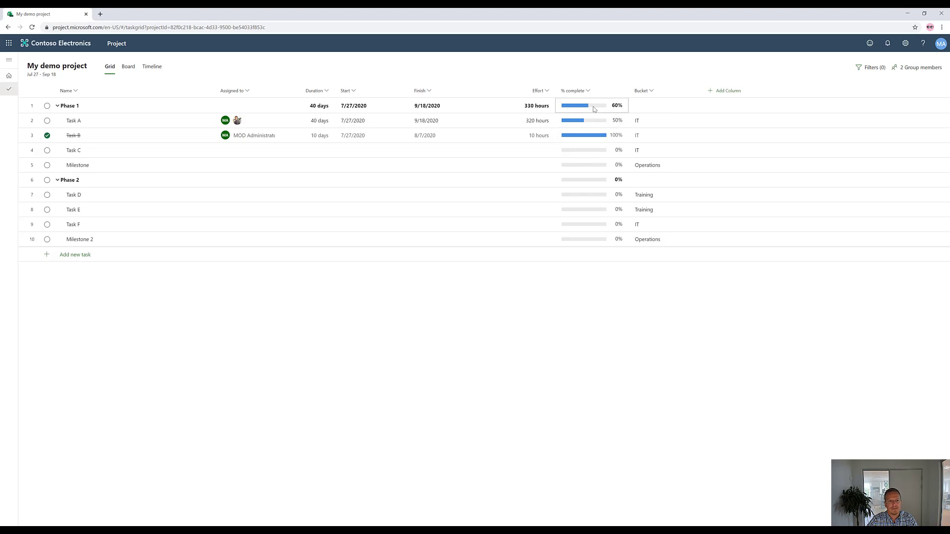
# Step: Put Task B back under In progress and confirm both tasks show 50% in the grid
pyautogui.click(129, 66)
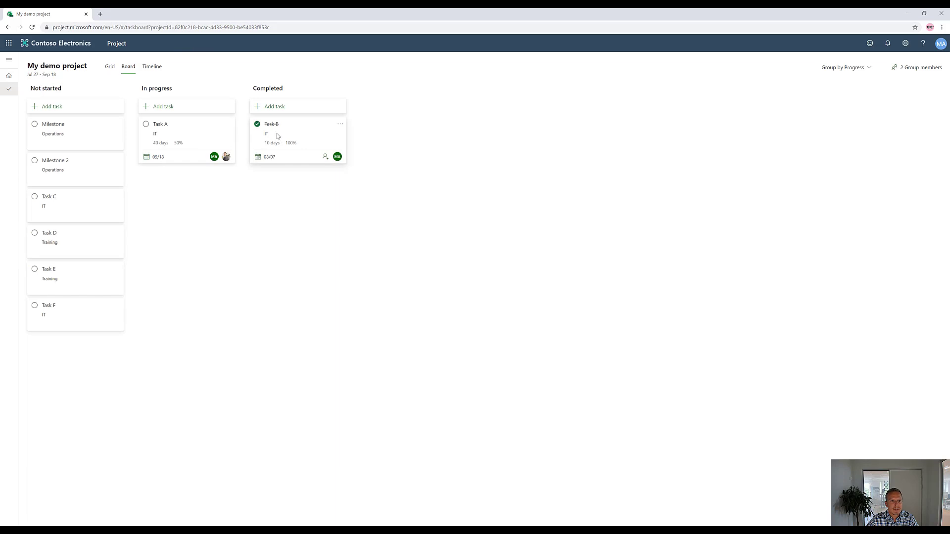
pyautogui.moveTo(277, 136); pyautogui.dragTo(179, 186)
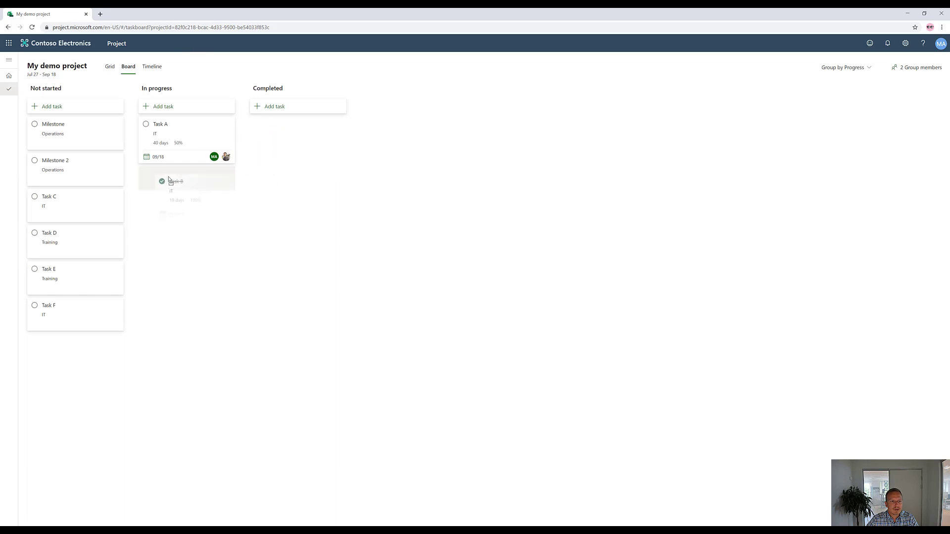
pyautogui.click(109, 66)
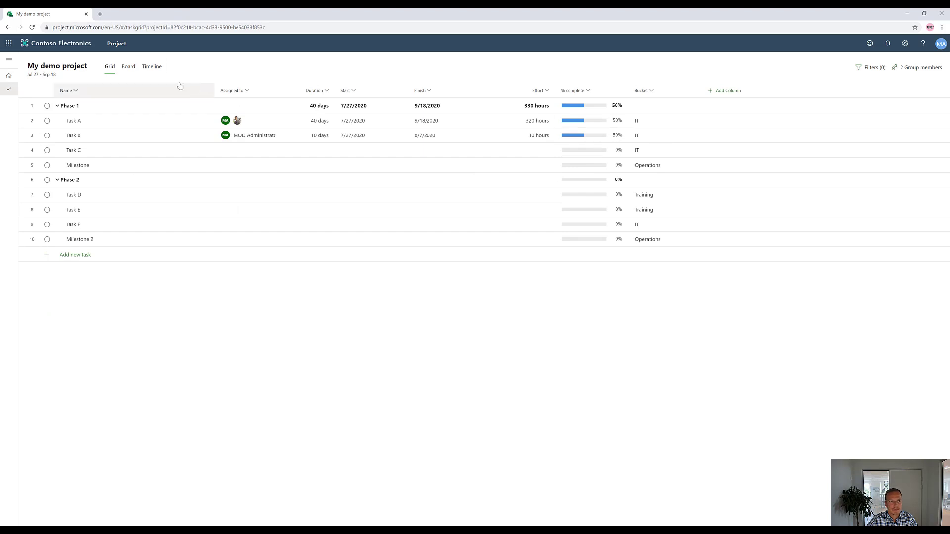
pyautogui.click(128, 67)
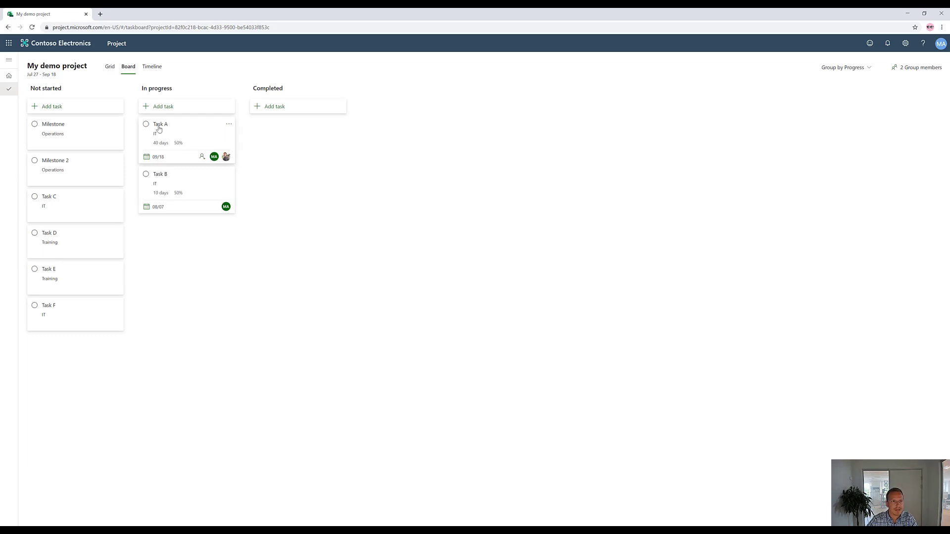
# Step: Give Task A the note My notes to the team and highlight its Effort section
pyautogui.click(159, 127)
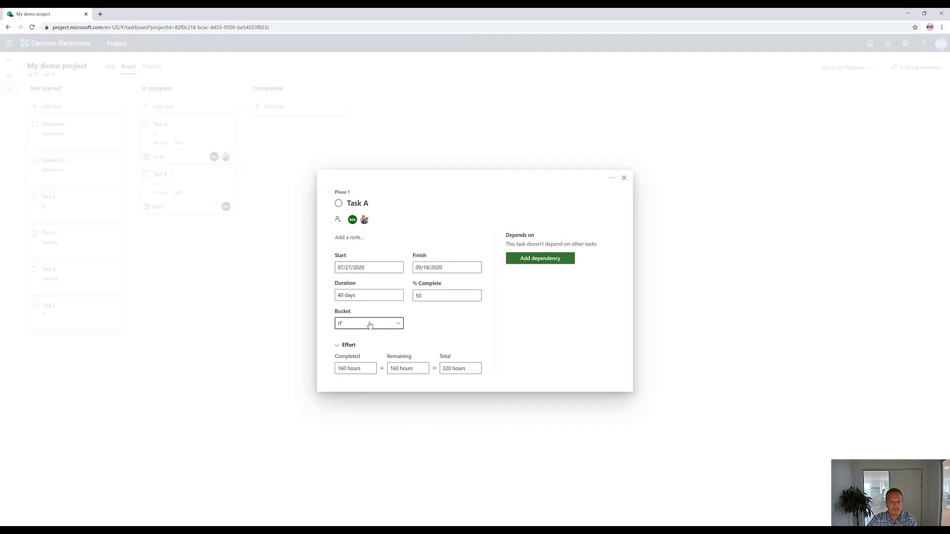
pyautogui.click(354, 237)
pyautogui.write('My notes to the tea')
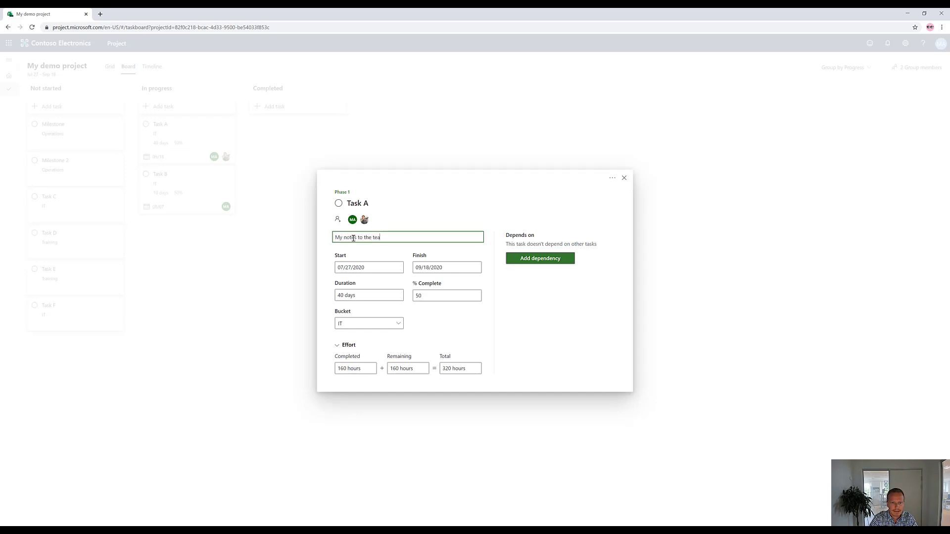
pyautogui.write('m')
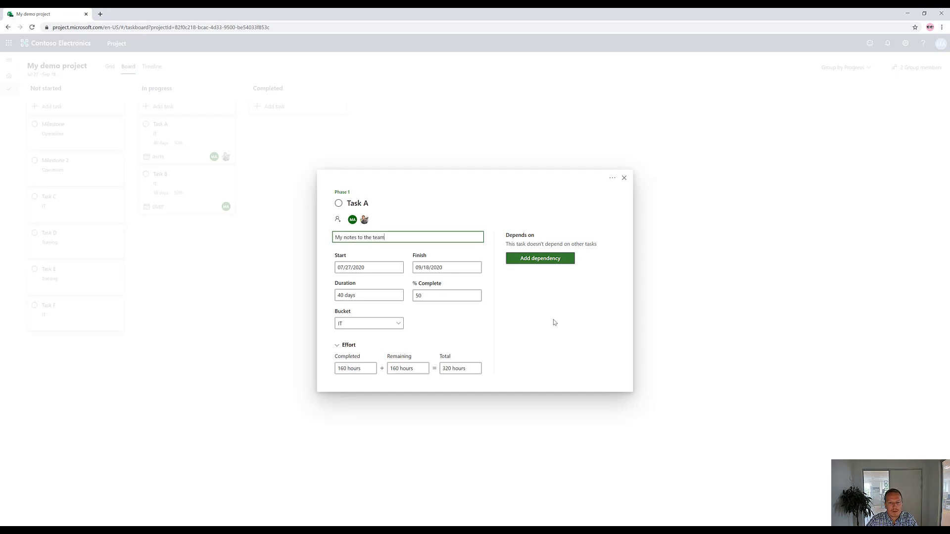
pyautogui.click(554, 322)
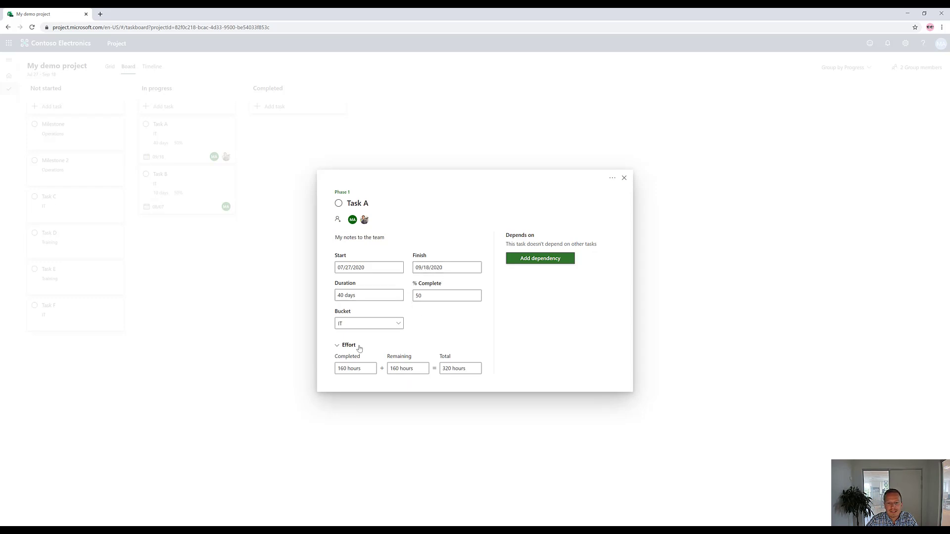
pyautogui.moveTo(360, 346); pyautogui.dragTo(339, 348)
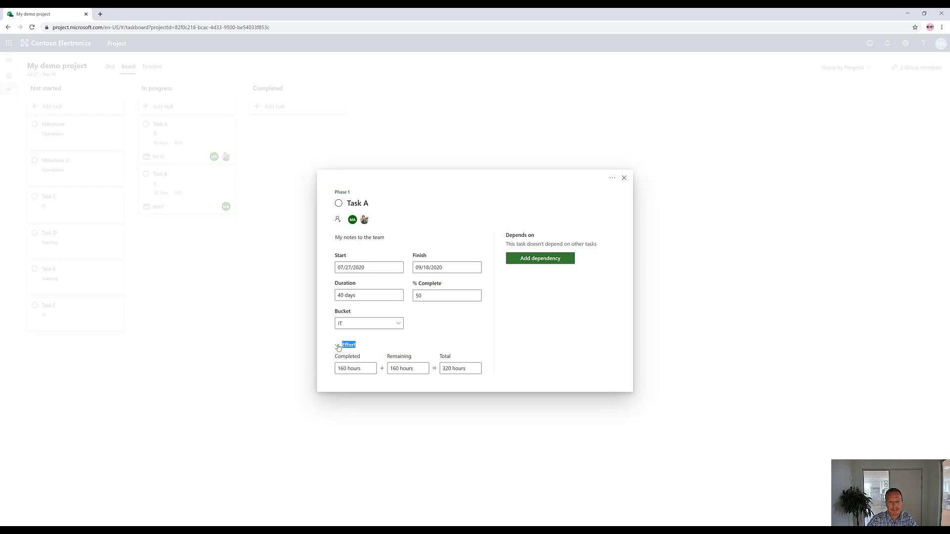
pyautogui.click(531, 344)
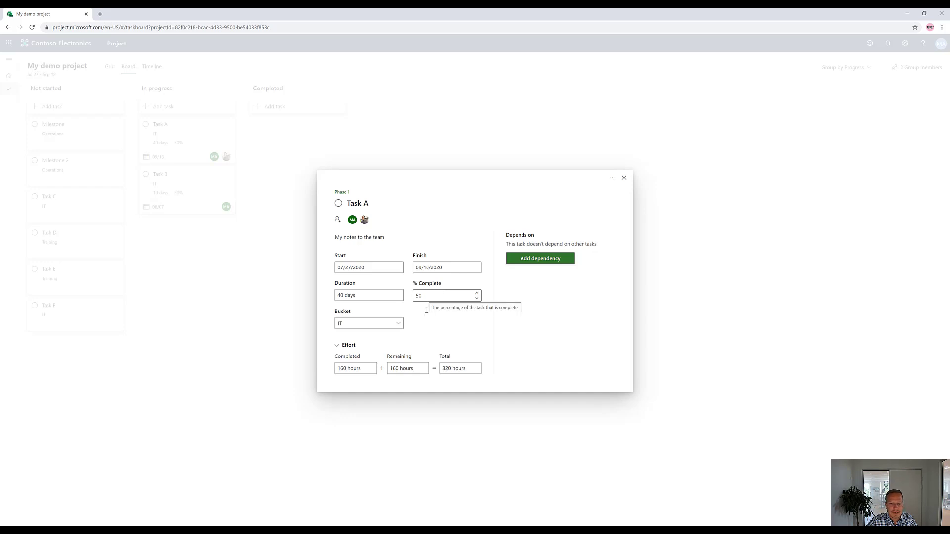
# Step: Reduce Task A's remaining effort to 90 hours so 160 of 250 are completed, leaving % Complete unchanged
pyautogui.click(349, 367)
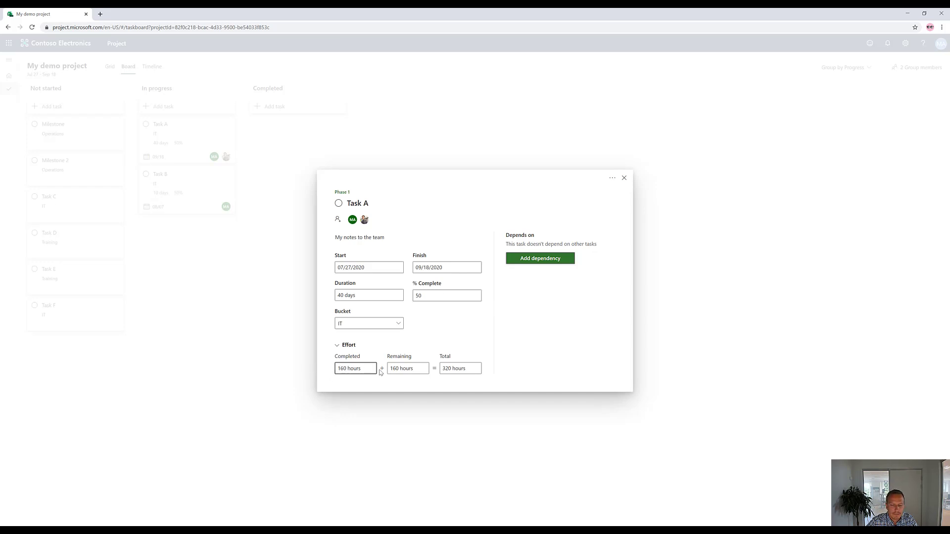
pyautogui.press('Tab')
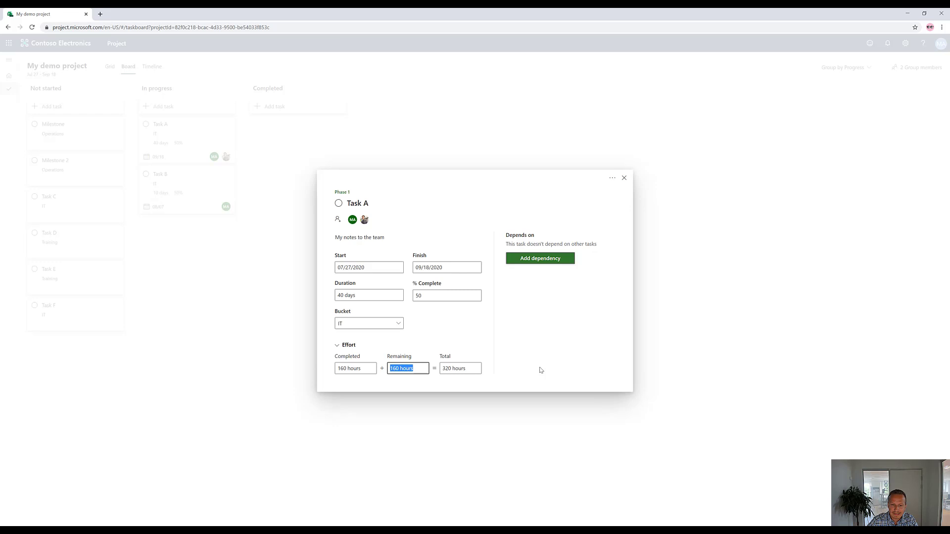
pyautogui.write('90')
pyautogui.press('Tab')
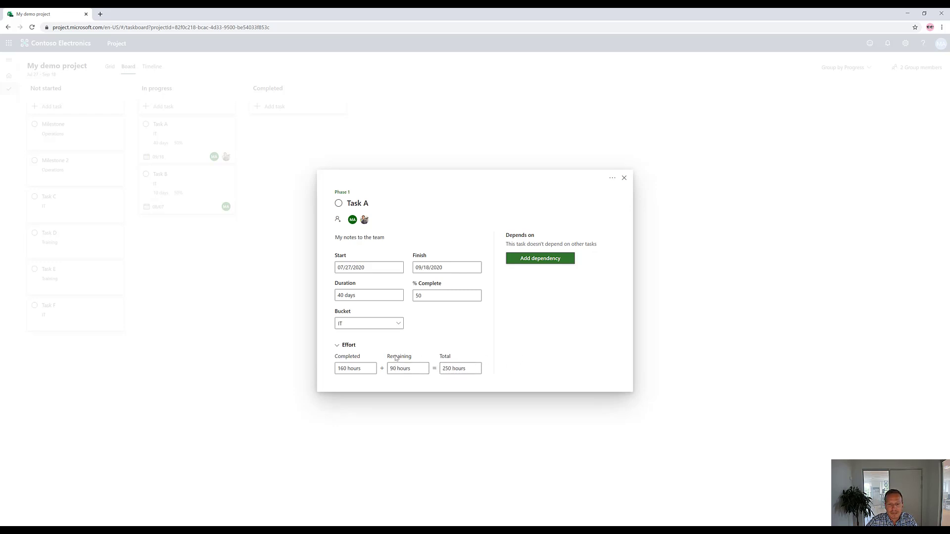
pyautogui.click(488, 368)
pyautogui.click(423, 296)
pyautogui.click(434, 330)
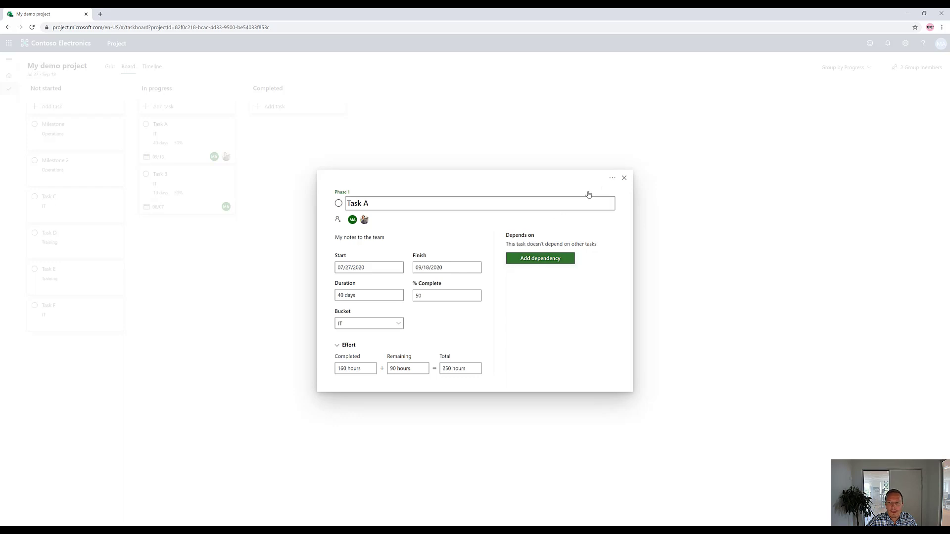
pyautogui.click(625, 180)
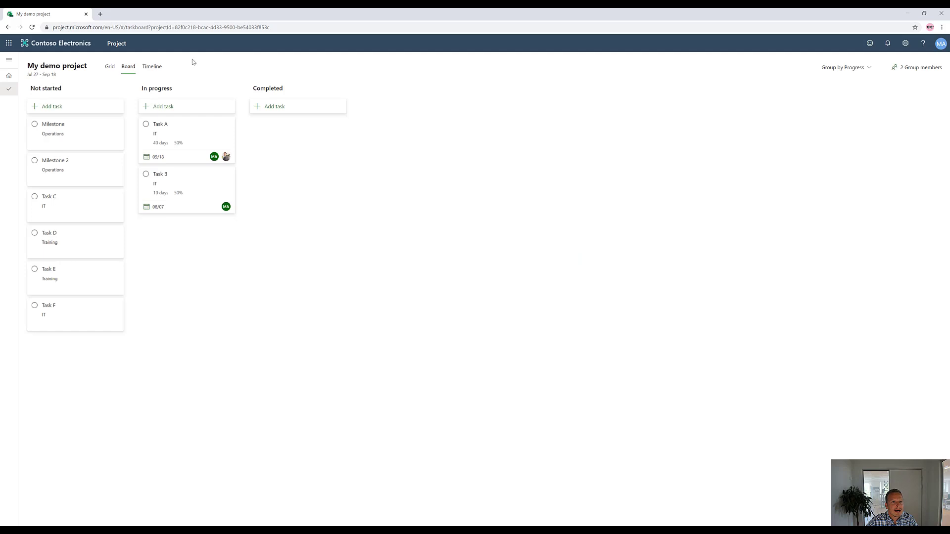
# Step: View the timeline zoomed to months and keep Task A's finish at Aug 31 after nudging it
pyautogui.click(152, 66)
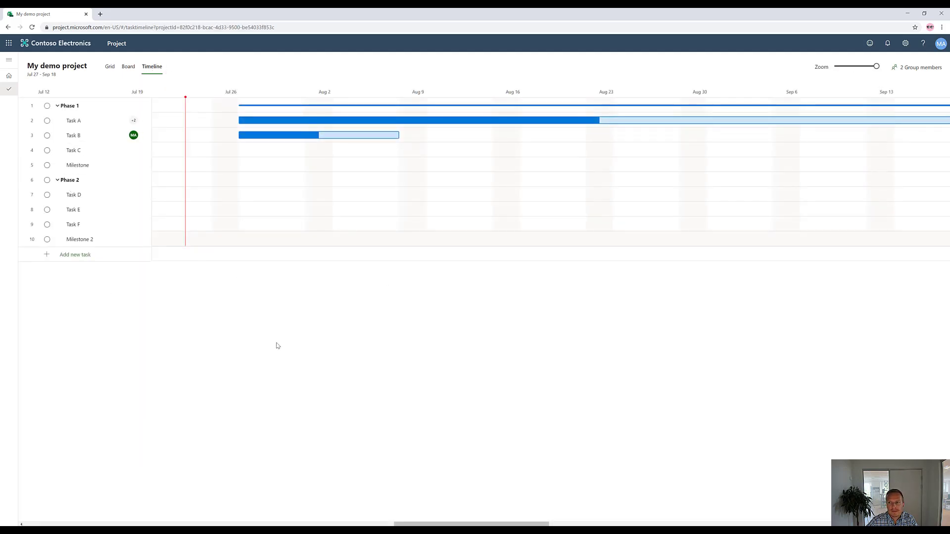
pyautogui.moveTo(519, 120)
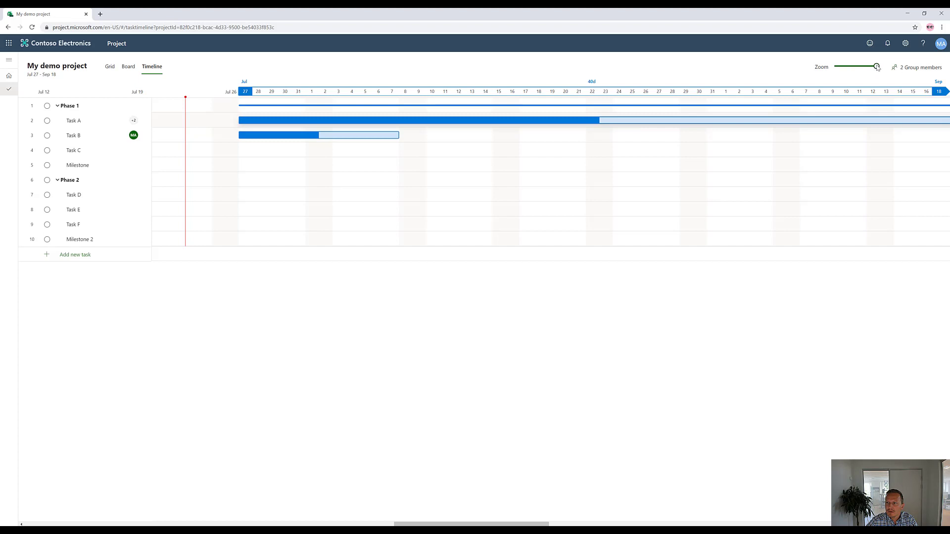
pyautogui.moveTo(877, 66); pyautogui.dragTo(834, 66)
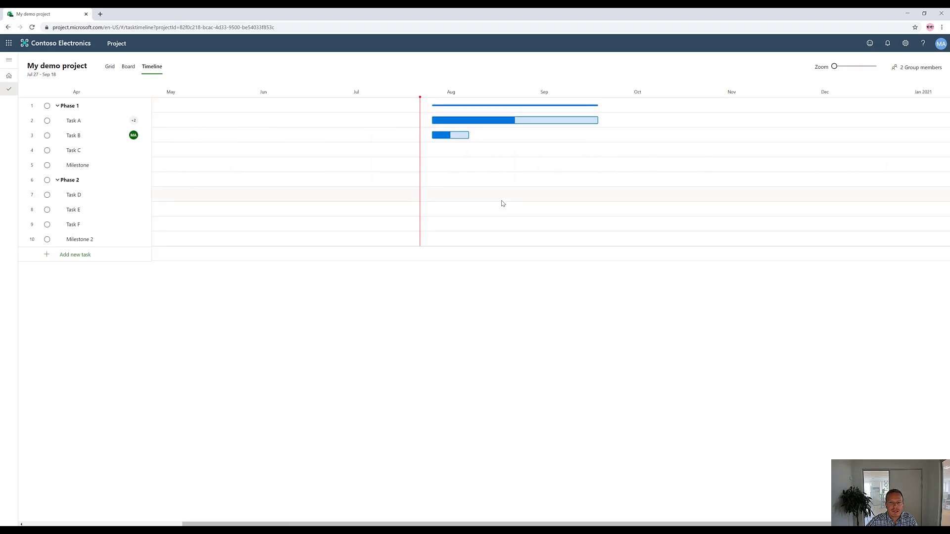
pyautogui.moveTo(433, 119)
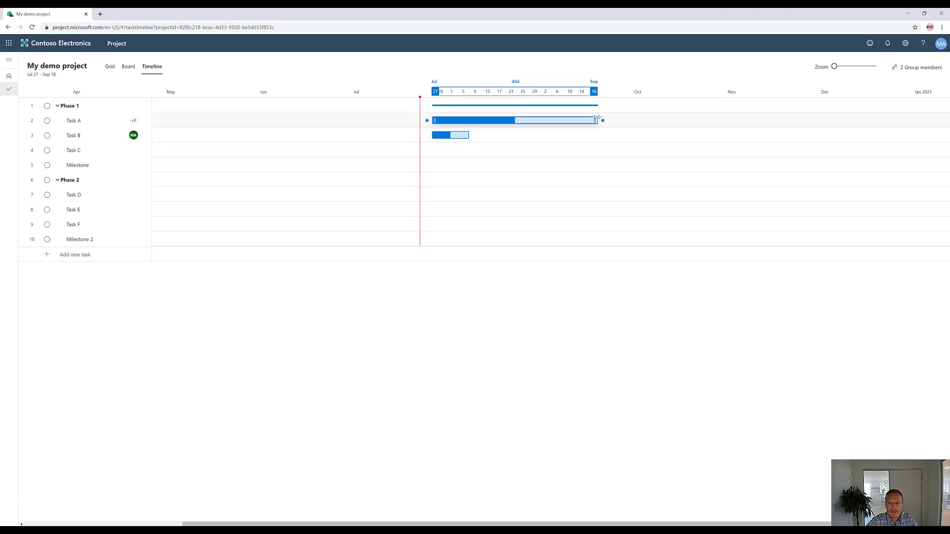
pyautogui.moveTo(600, 120)
pyautogui.mouseDown()
pyautogui.moveTo(832, 121)
pyautogui.moveTo(543, 120)
pyautogui.mouseUp()
pyautogui.click(525, 161)
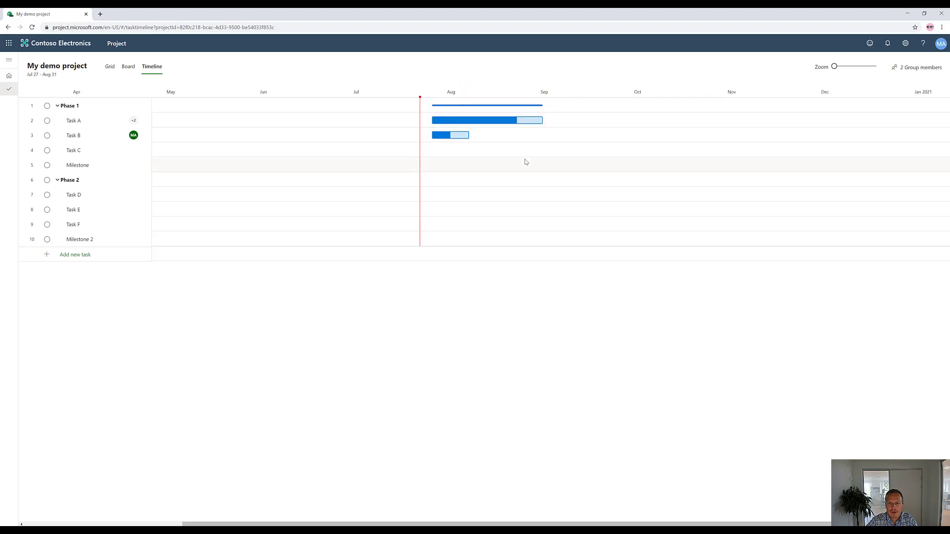
# Step: Link Task A's finish to Task B so Task B follows it, checking both bars' dates
pyautogui.click(519, 120)
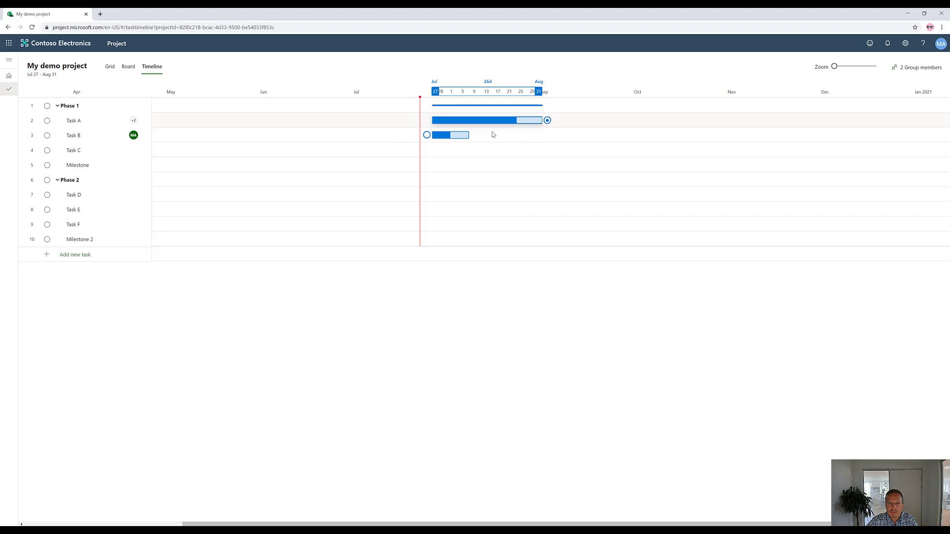
pyautogui.click(445, 135)
pyautogui.moveTo(428, 135); pyautogui.dragTo(468, 121)
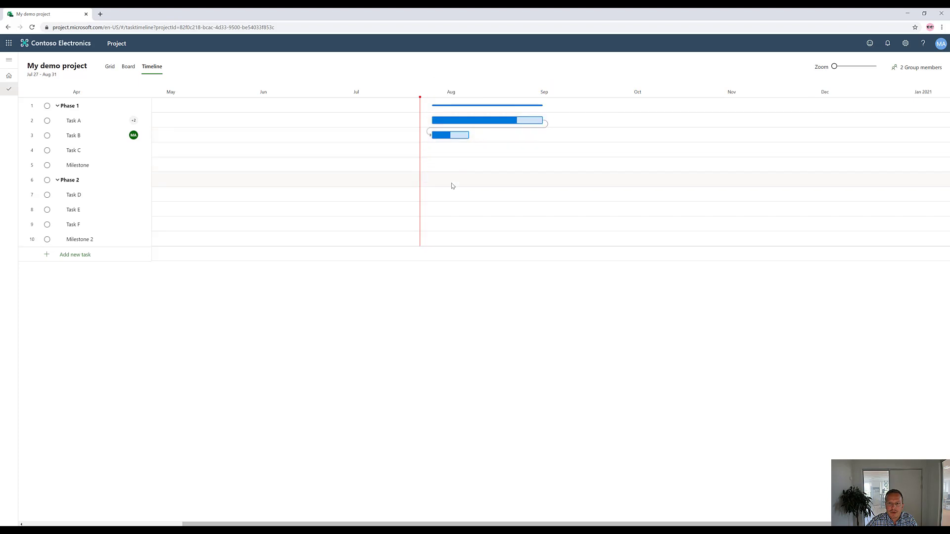
pyautogui.click(463, 133)
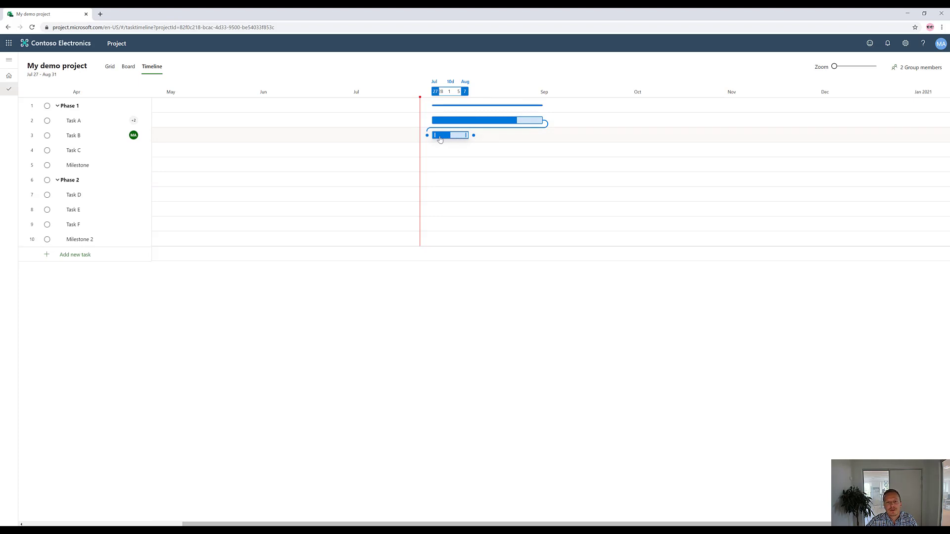
pyautogui.click(502, 122)
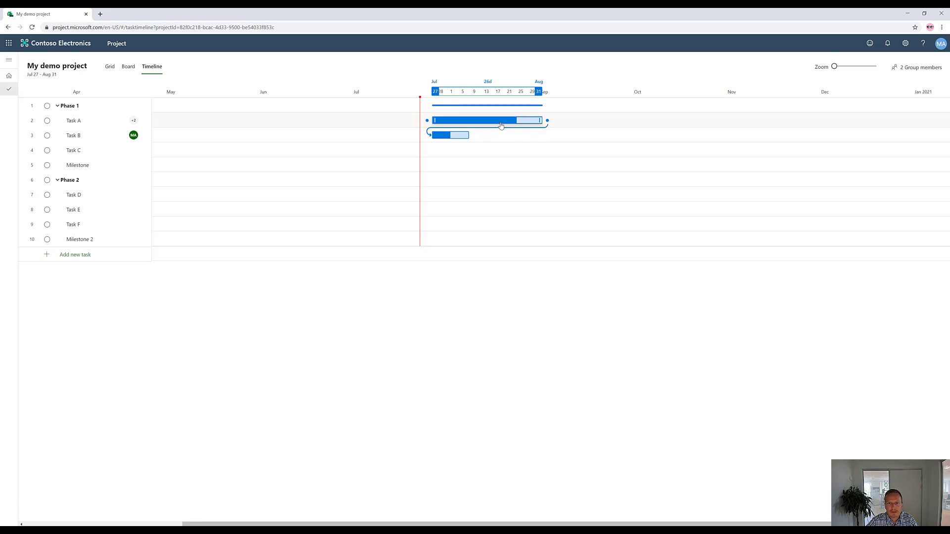
# Step: Reset Task B's % Complete to 0 in its details, rescheduling it to 9/1–9/14/2020
pyautogui.click(447, 137)
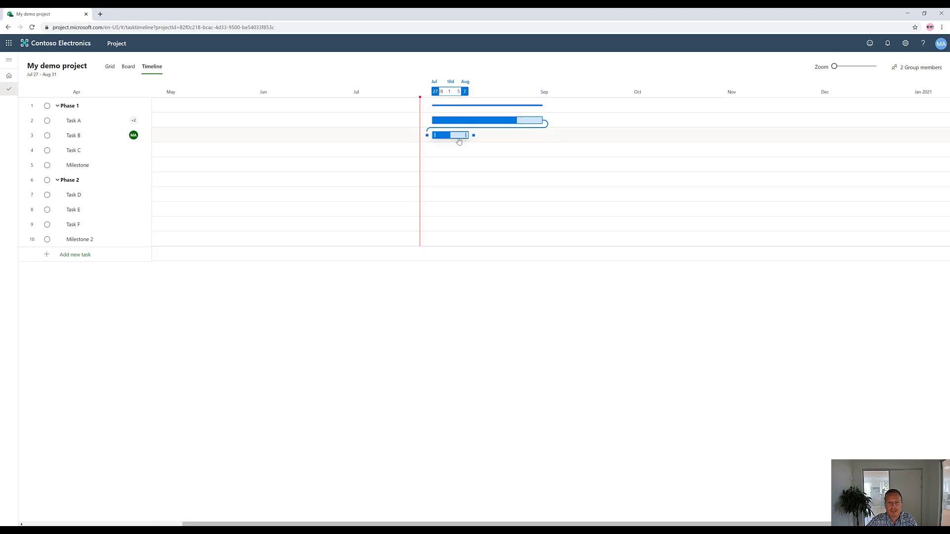
pyautogui.doubleClick(447, 140)
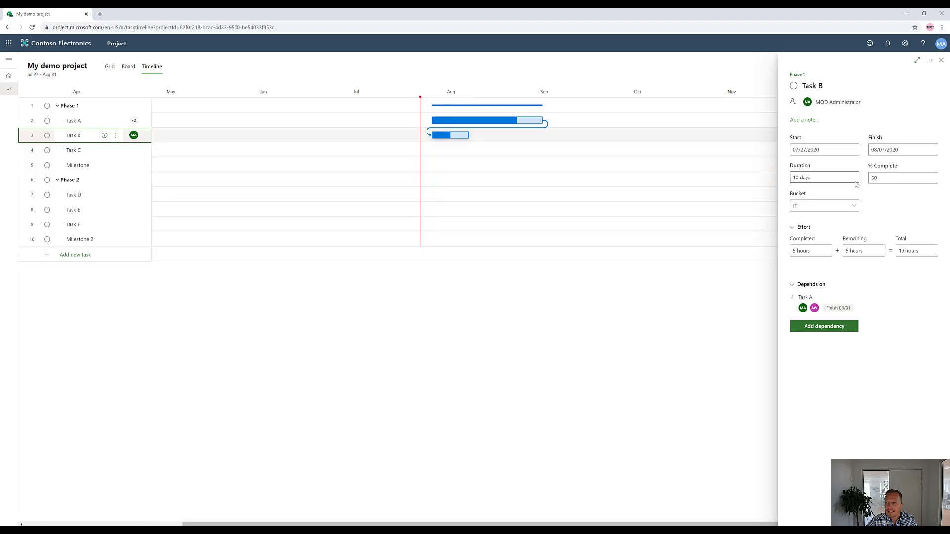
pyautogui.doubleClick(881, 179)
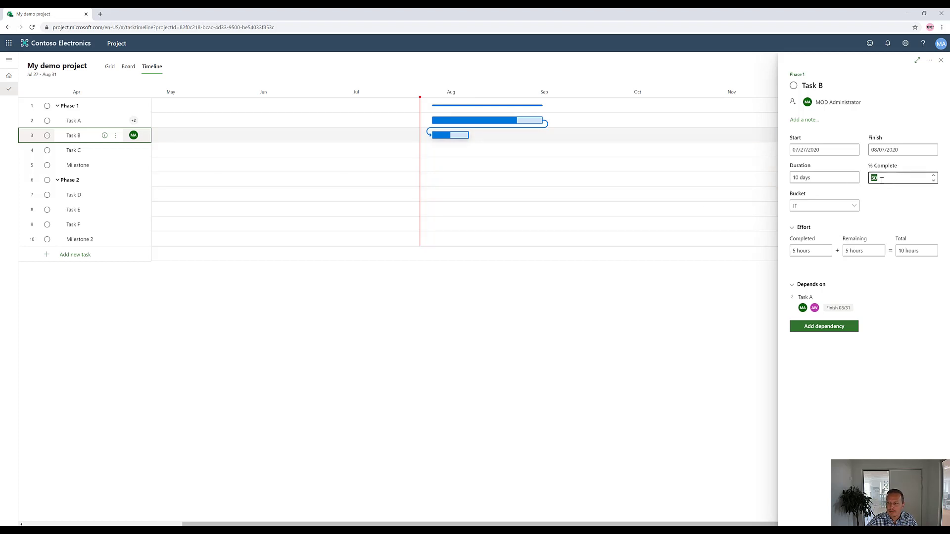
pyautogui.write('0')
pyautogui.press('Tab')
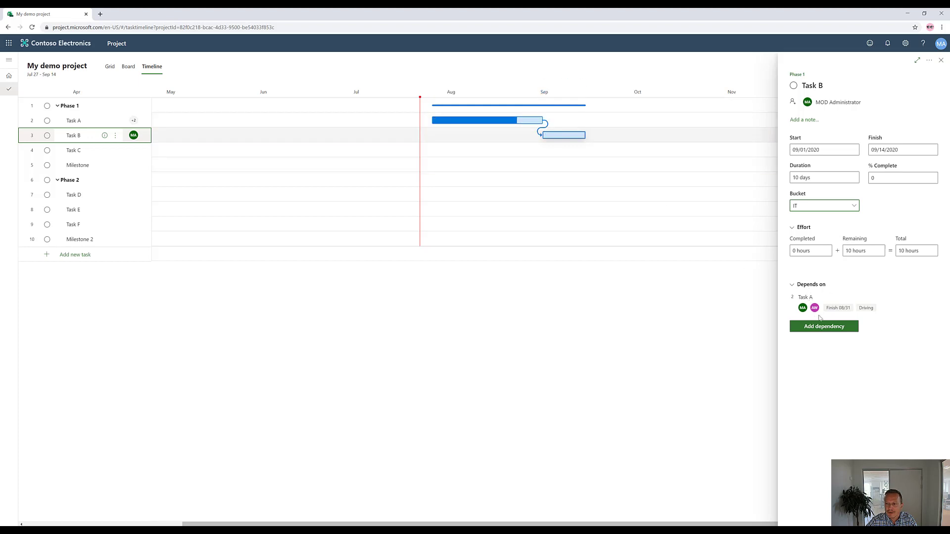
pyautogui.click(940, 62)
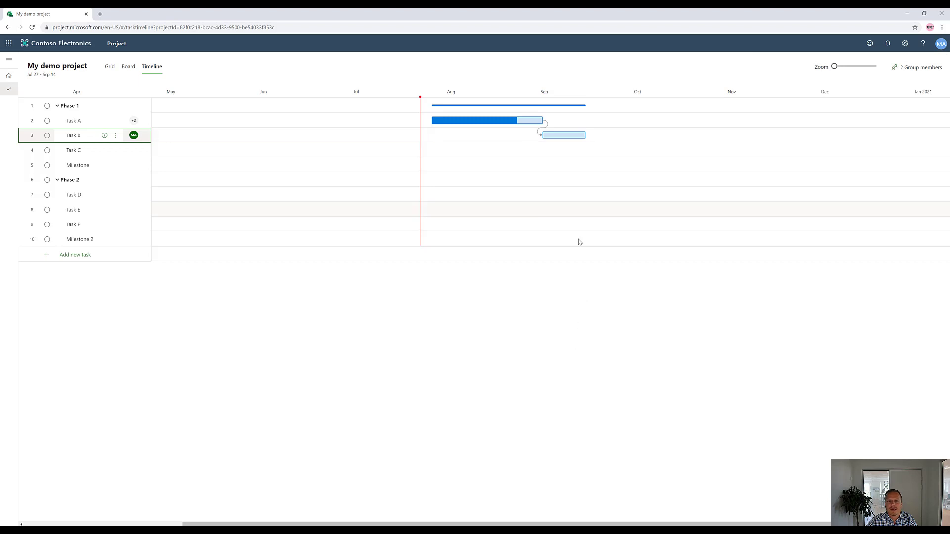
# Step: Glance at Task C's details, the board and timeline, then show the grid with Phase 1 at 36 days and 56%
pyautogui.click(539, 150)
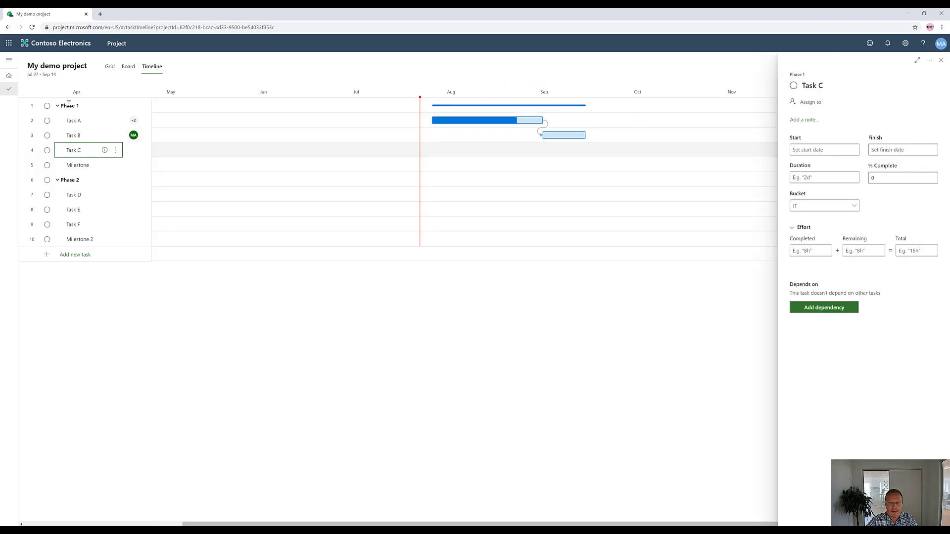
pyautogui.click(943, 62)
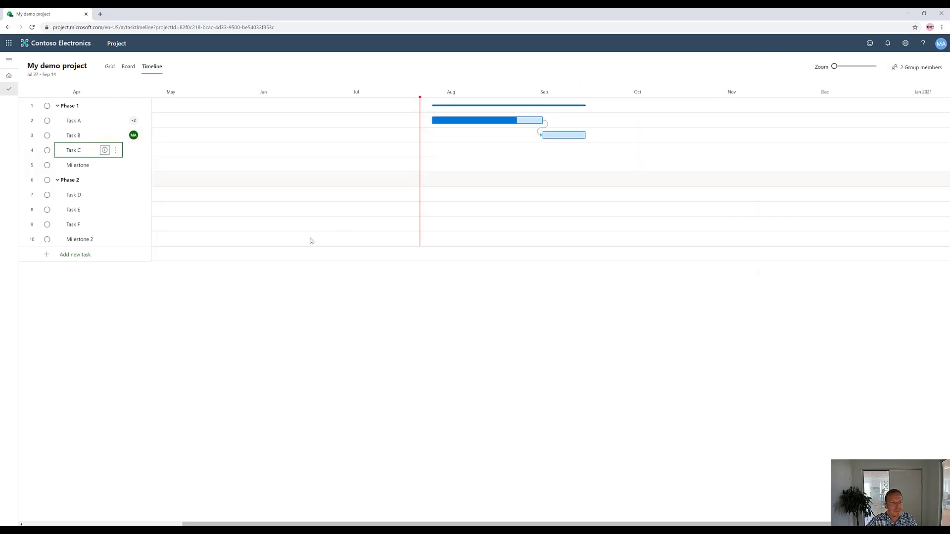
pyautogui.click(129, 67)
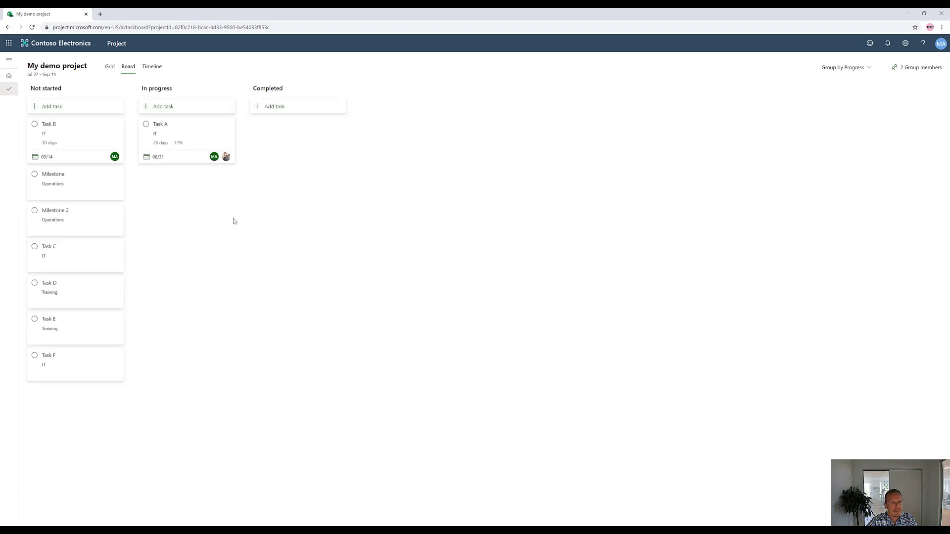
pyautogui.click(152, 66)
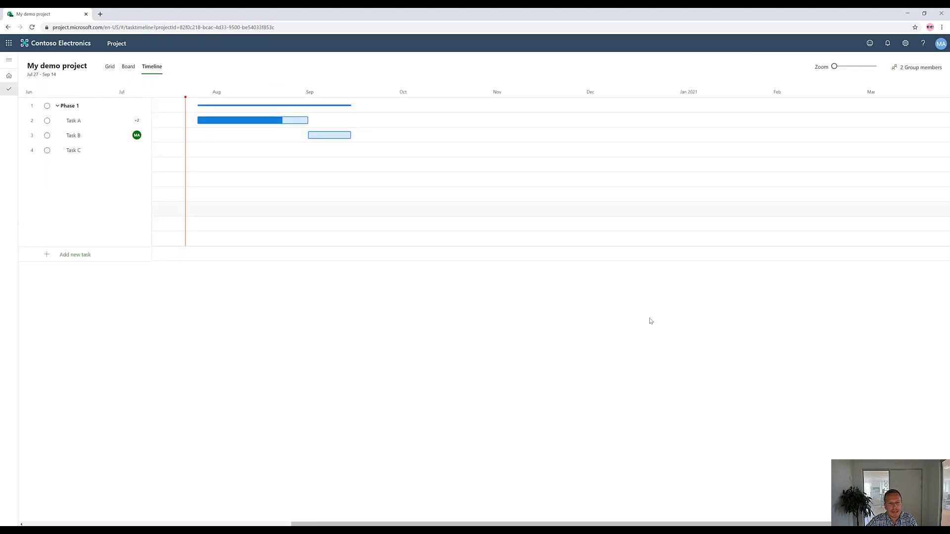
pyautogui.click(109, 67)
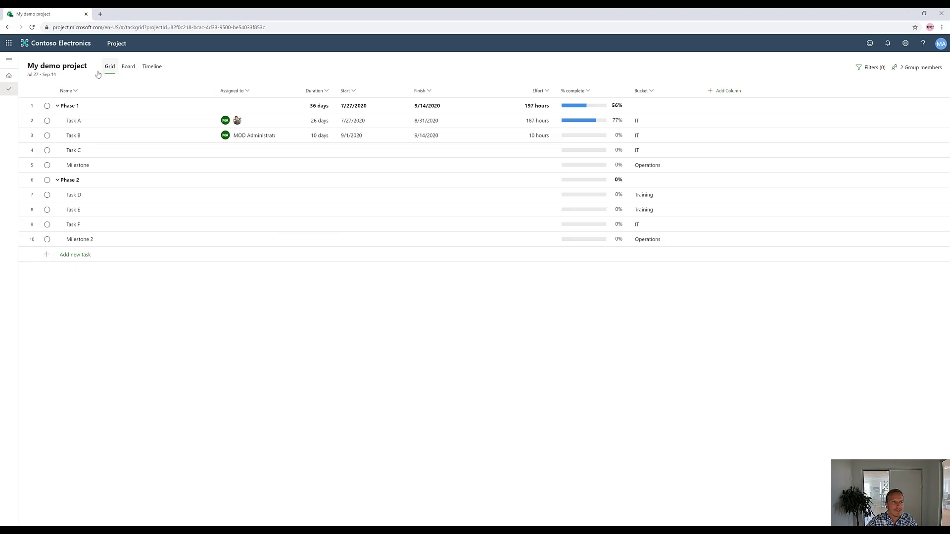
# Step: Copy My demo project from its details pane's more-actions menu
pyautogui.click(50, 67)
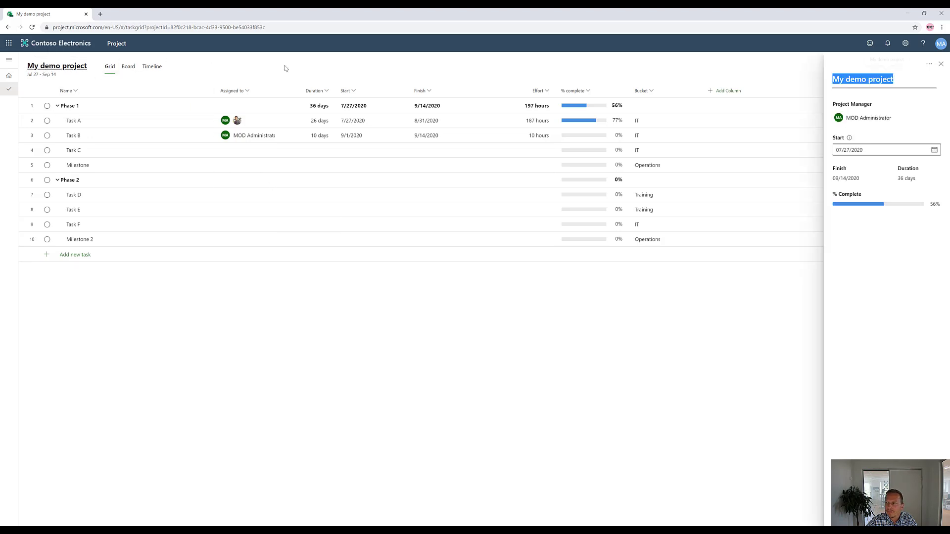
pyautogui.click(927, 67)
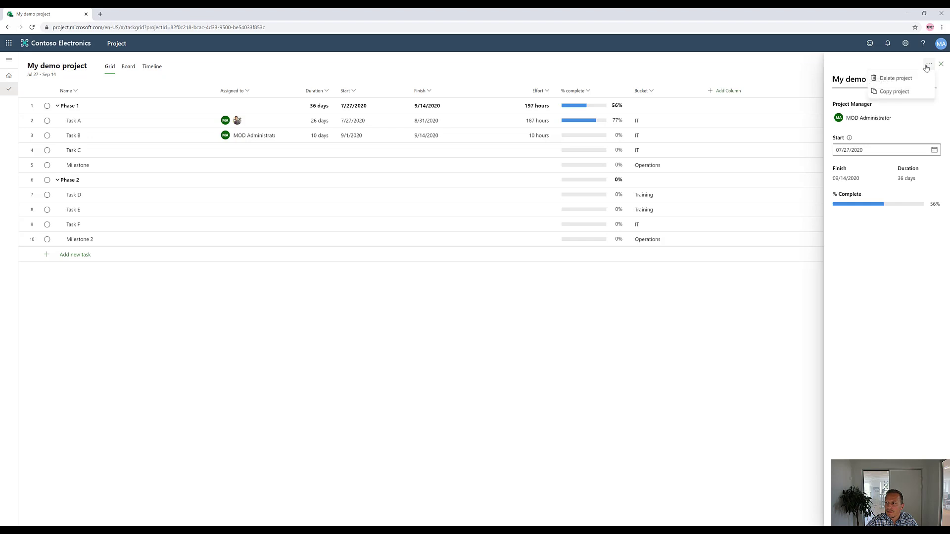
pyautogui.click(888, 93)
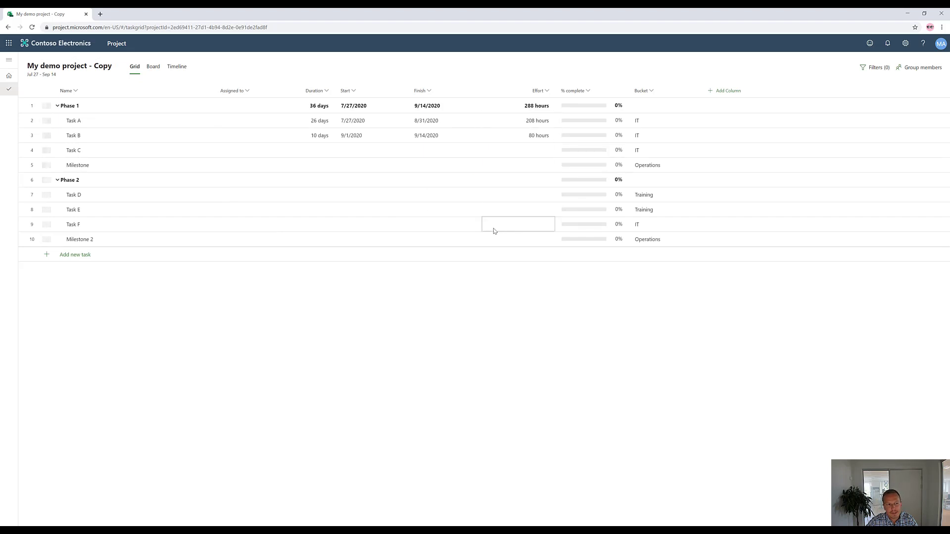
pyautogui.moveTo(248, 239)
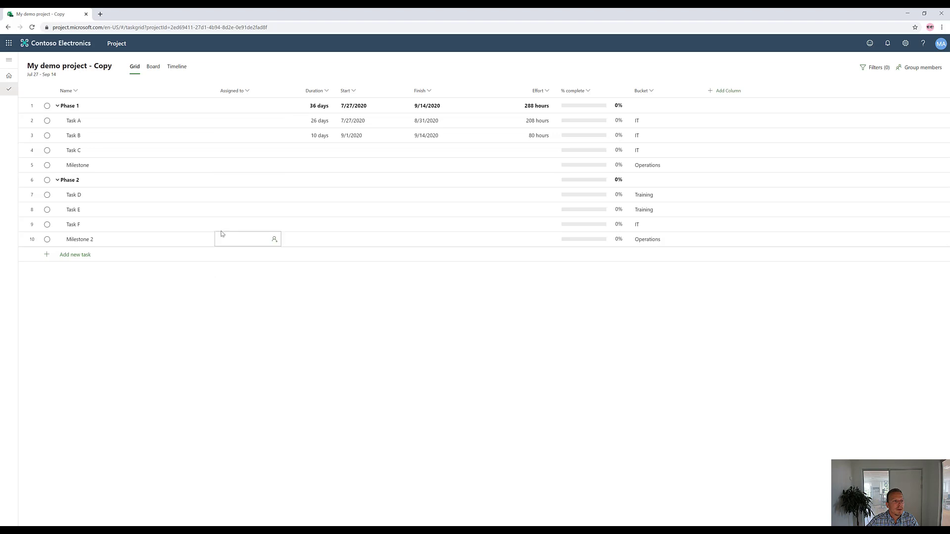
# Step: From the Project home page, create a new blank roadmap
pyautogui.click(9, 75)
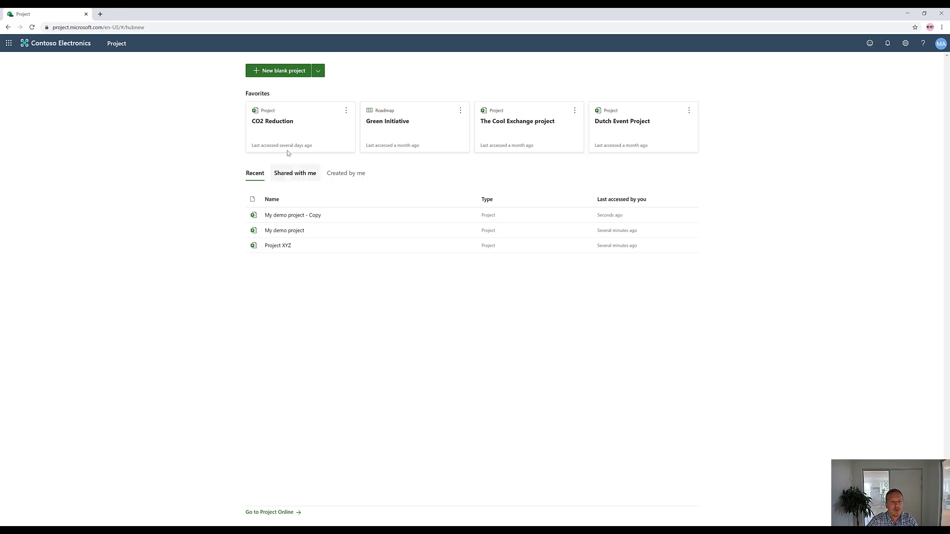
pyautogui.click(317, 71)
pyautogui.click(279, 87)
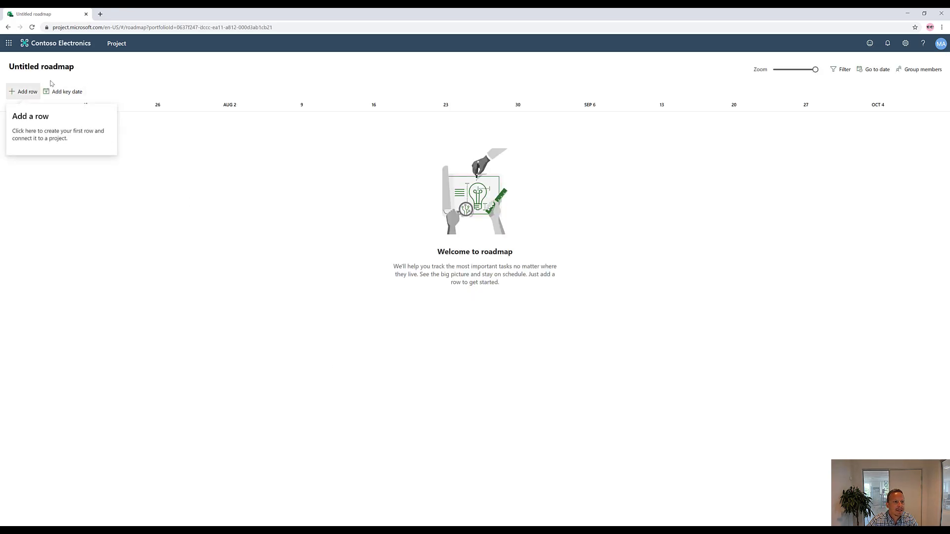
# Step: Rename the untitled roadmap to My demo roadmap
pyautogui.click(41, 67)
pyautogui.write('M')
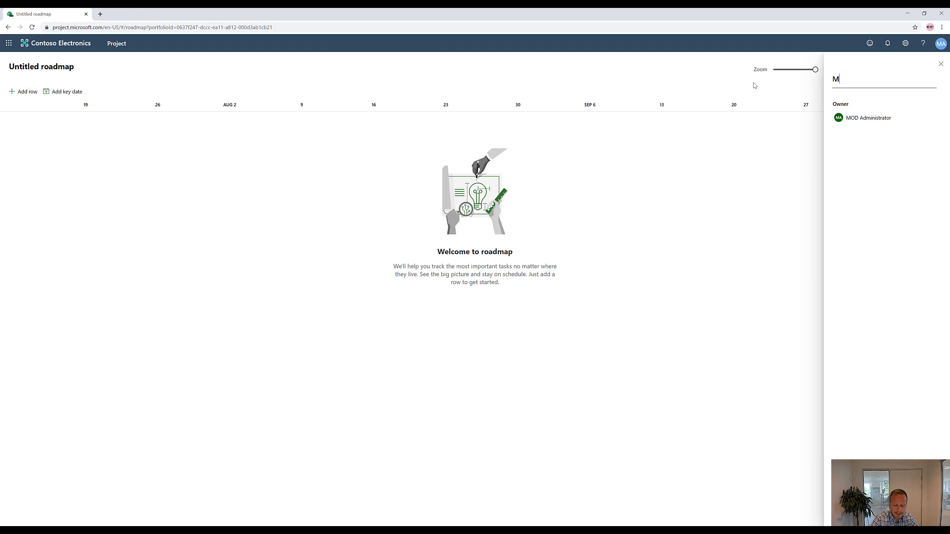
pyautogui.write('y demo road')
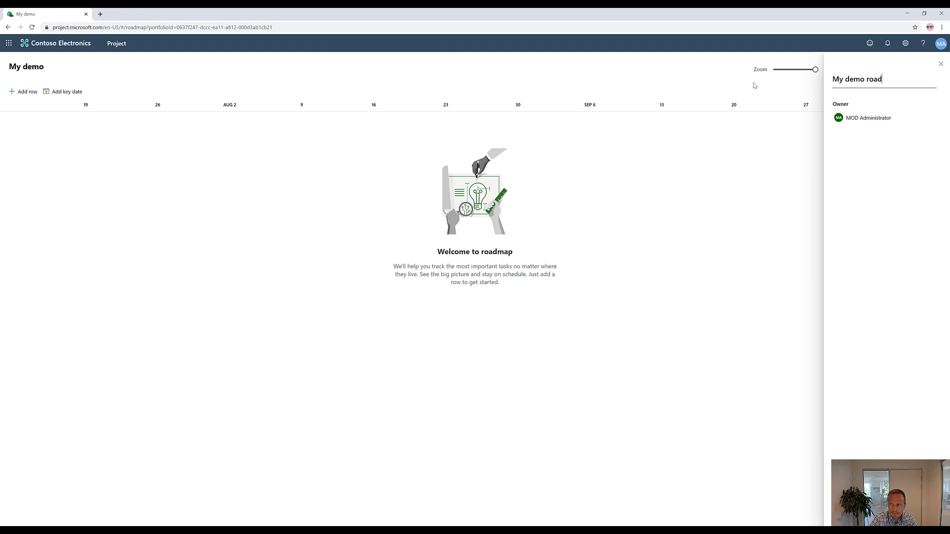
pyautogui.write('map')
pyautogui.click(941, 64)
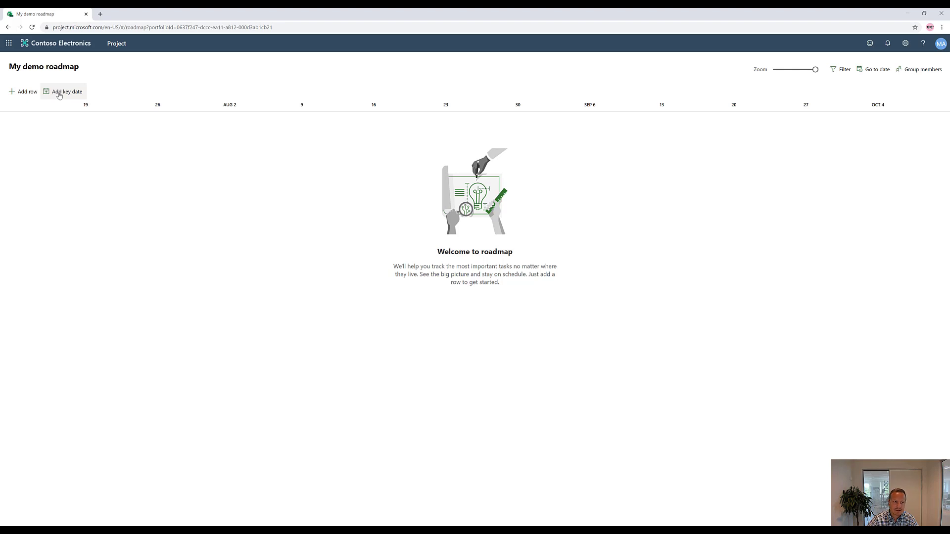
# Step: Add key date Deliverable 1 due September 9, 2020 with status Not set
pyautogui.click(59, 93)
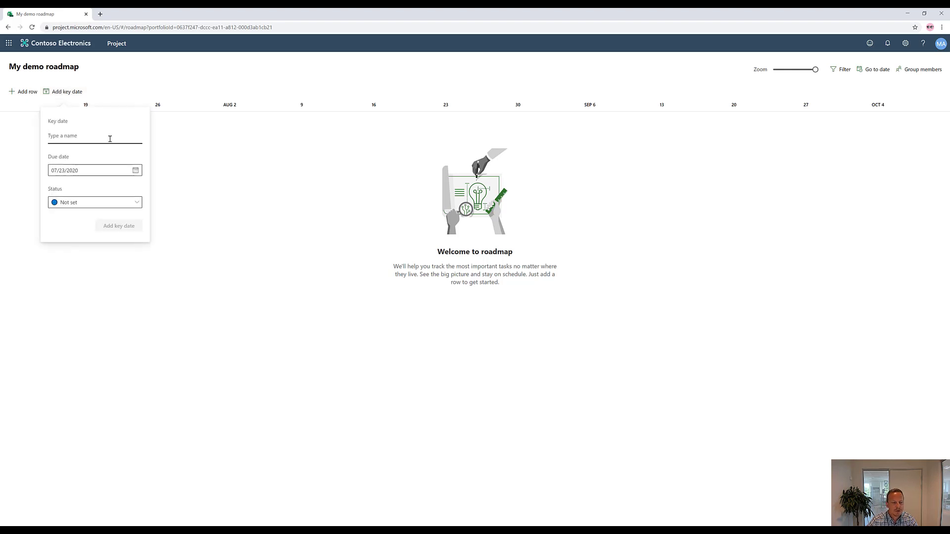
pyautogui.write('G')
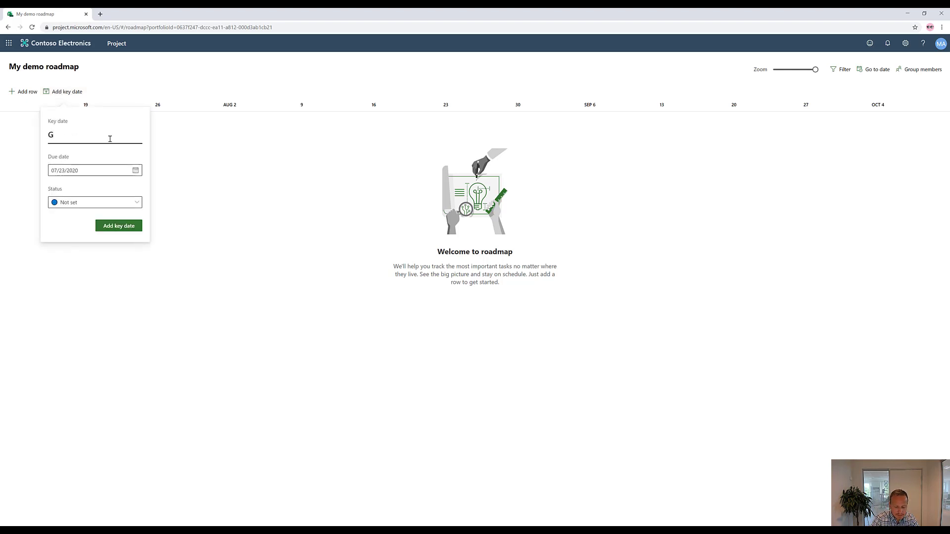
pyautogui.write('elivrab')
pyautogui.press('BackSpace')
pyautogui.press('BackSpace')
pyautogui.write('erable 1')
pyautogui.click(137, 171)
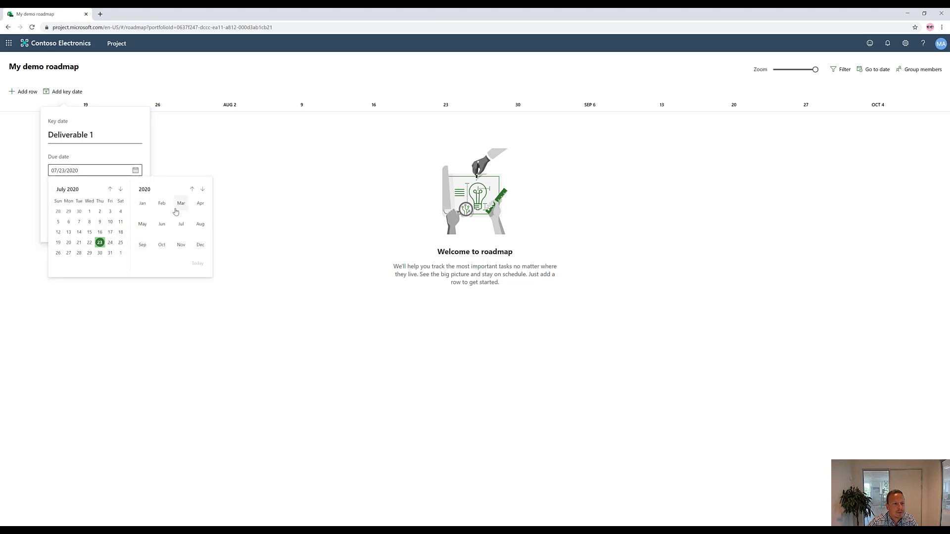
pyautogui.click(121, 190)
pyautogui.click(120, 188)
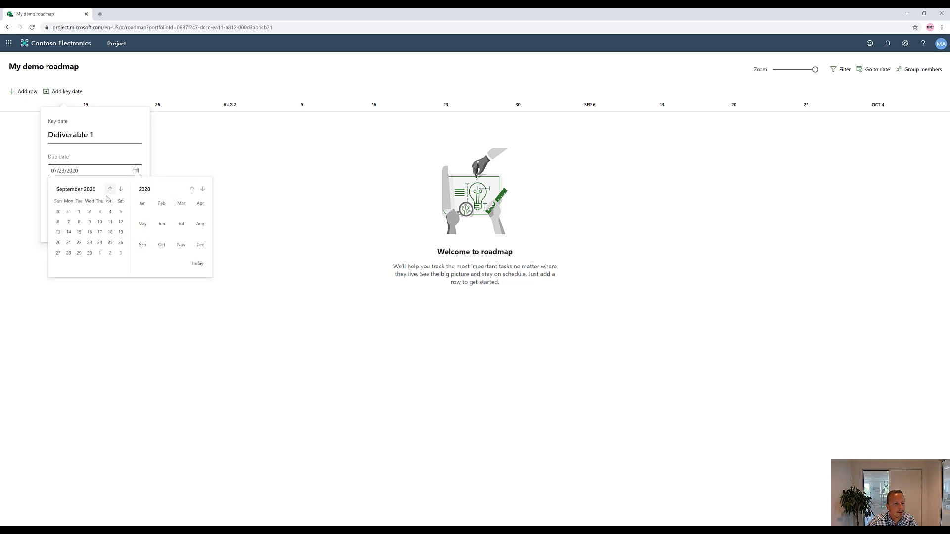
pyautogui.click(90, 221)
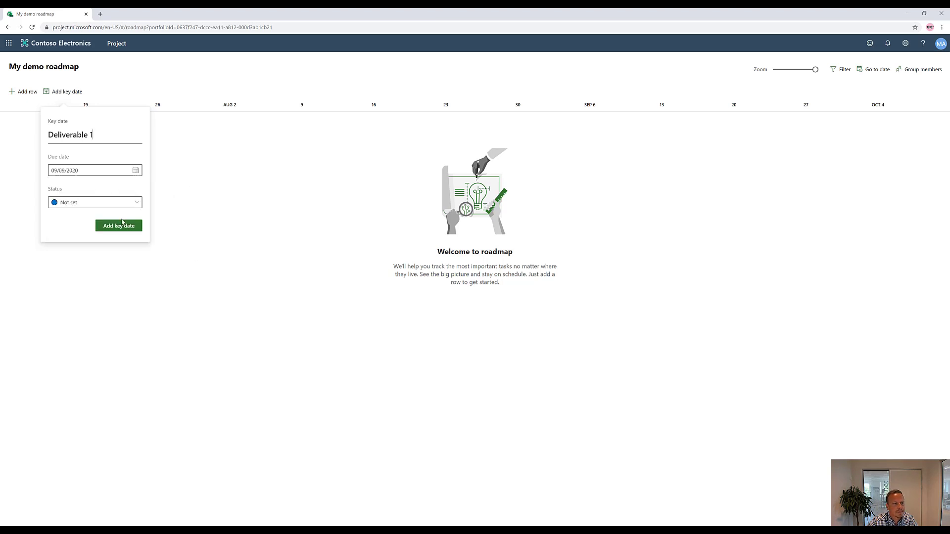
pyautogui.click(102, 203)
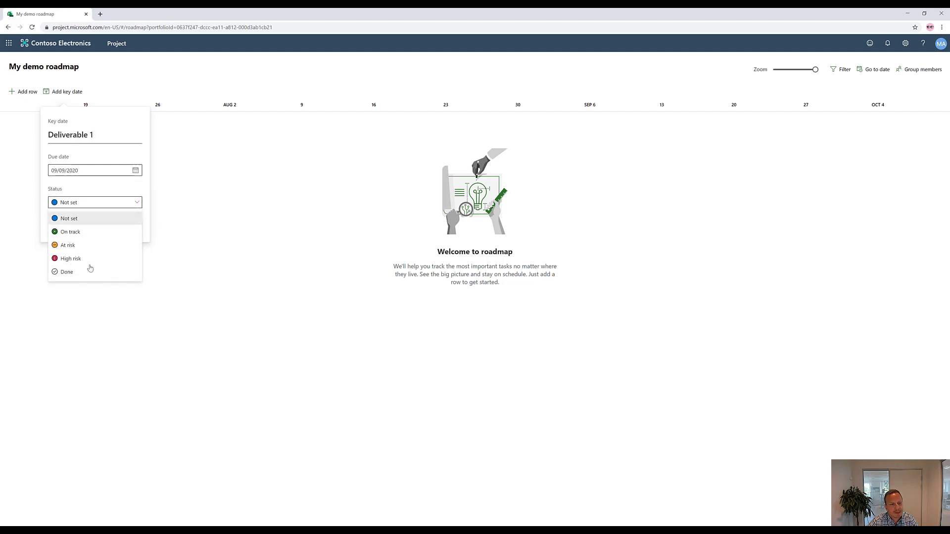
pyautogui.click(91, 189)
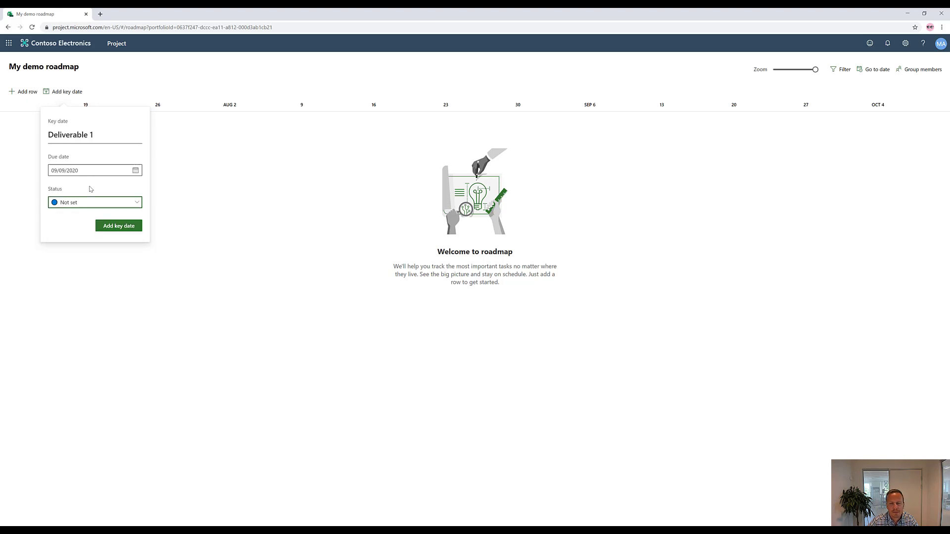
pyautogui.click(119, 226)
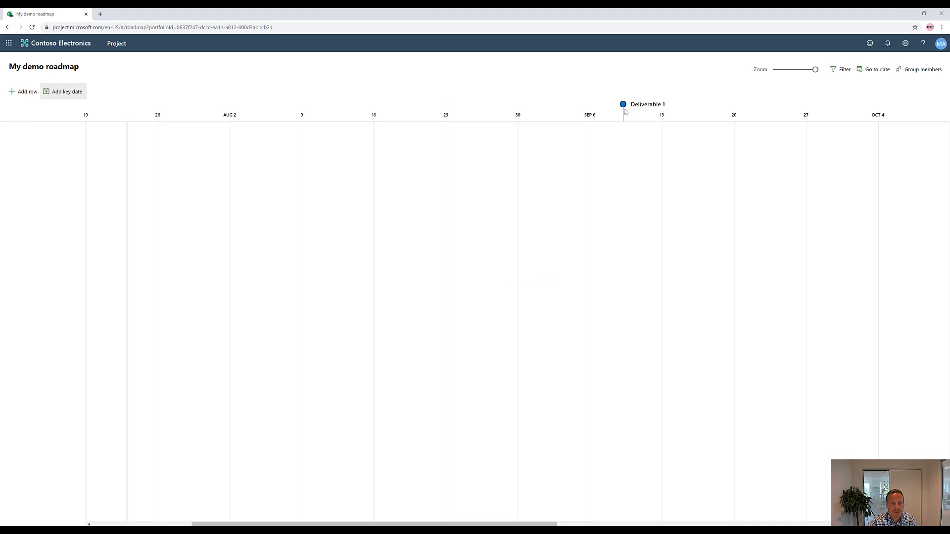
# Step: Add a second key date D2 due 27 November 2020
pyautogui.click(67, 92)
pyautogui.click(91, 138)
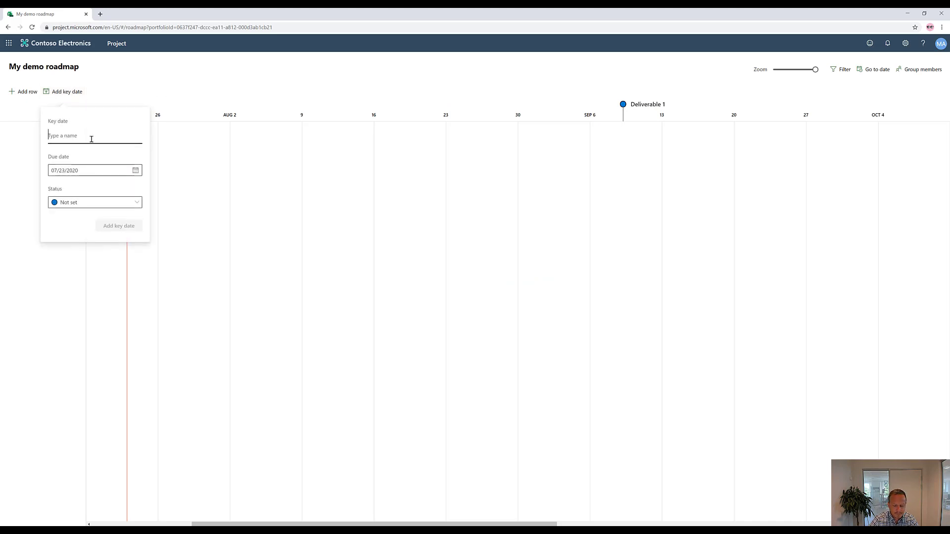
pyautogui.write('D2')
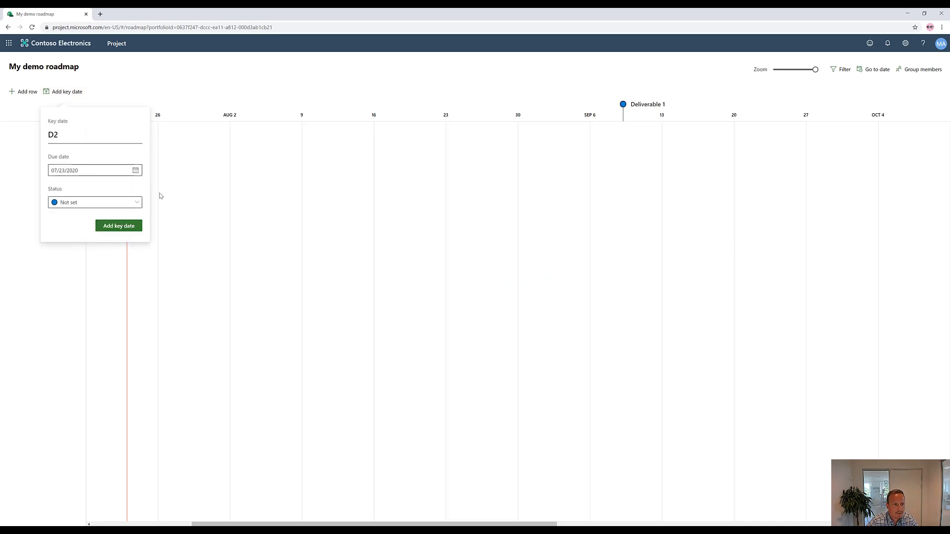
pyautogui.click(137, 173)
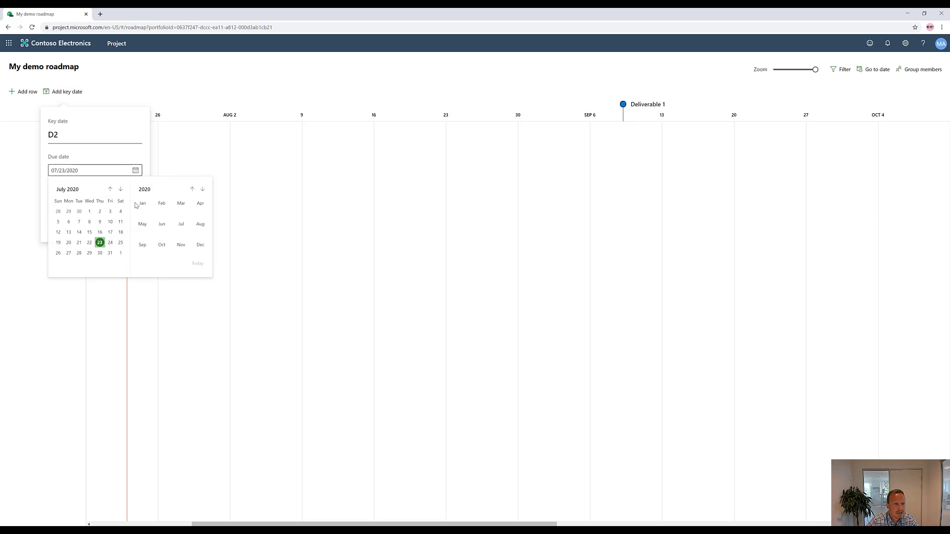
pyautogui.click(181, 245)
pyautogui.click(121, 242)
pyautogui.click(120, 225)
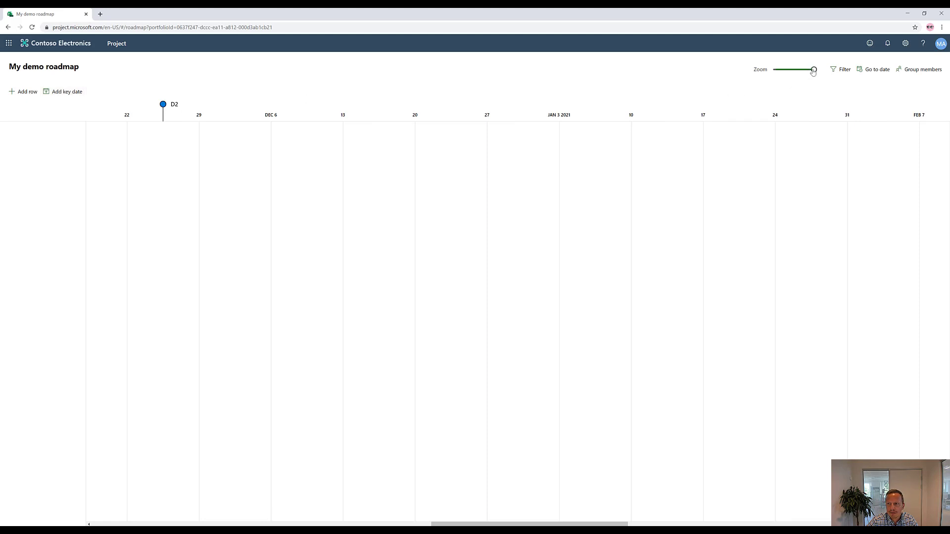
# Step: Adjust the timeline zoom so the roadmap shows quarters
pyautogui.moveTo(815, 70); pyautogui.dragTo(772, 70)
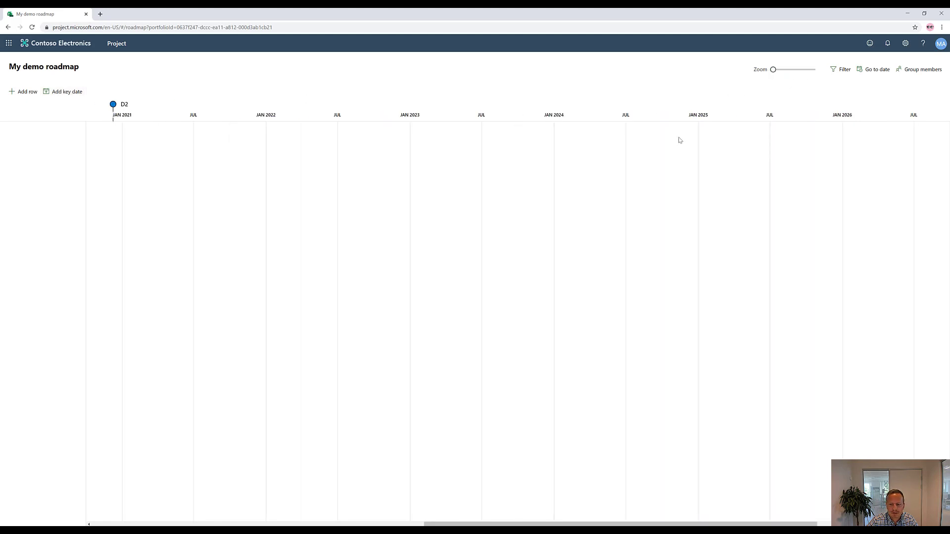
pyautogui.moveTo(452, 524); pyautogui.dragTo(102, 523)
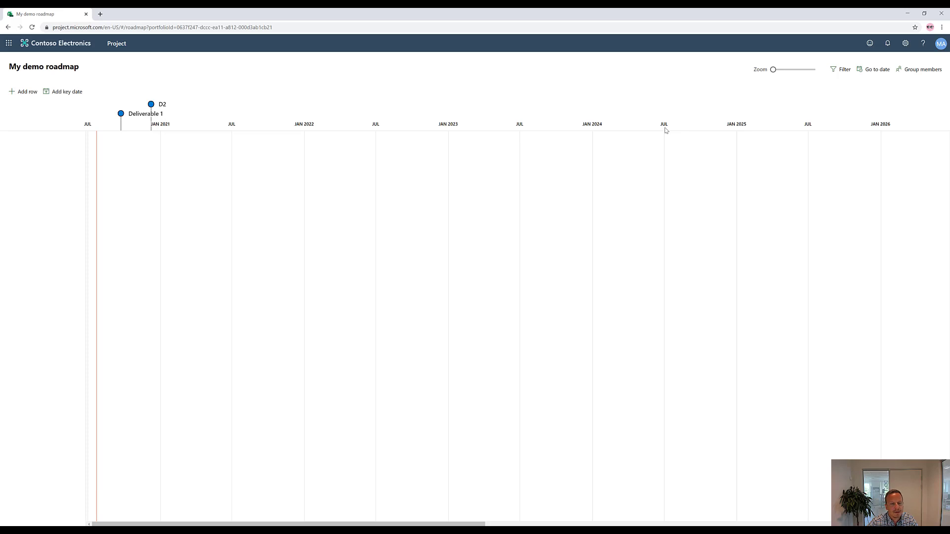
pyautogui.moveTo(774, 70); pyautogui.dragTo(793, 70)
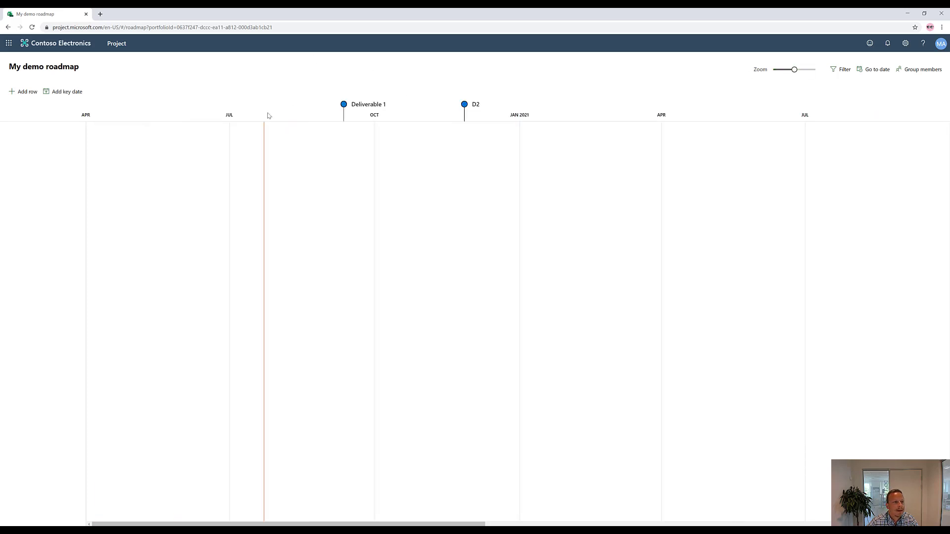
# Step: Add row Workstream 1 owned by MOD Administrator
pyautogui.click(27, 91)
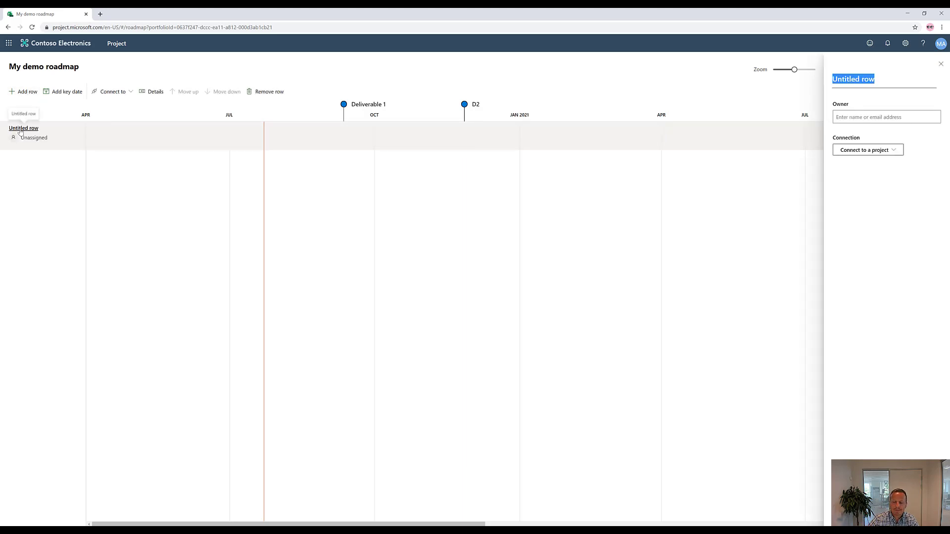
pyautogui.write('Workstream')
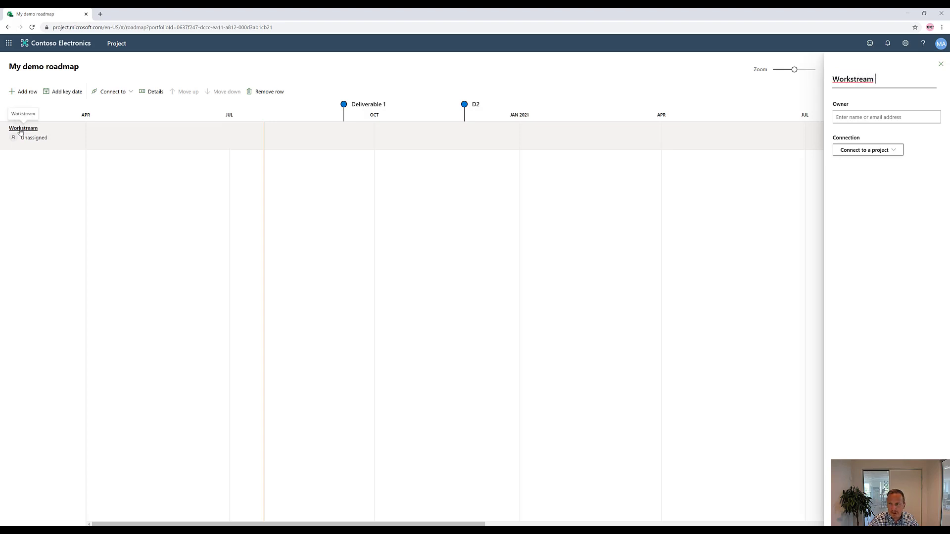
pyautogui.write(' 1')
pyautogui.press('Return')
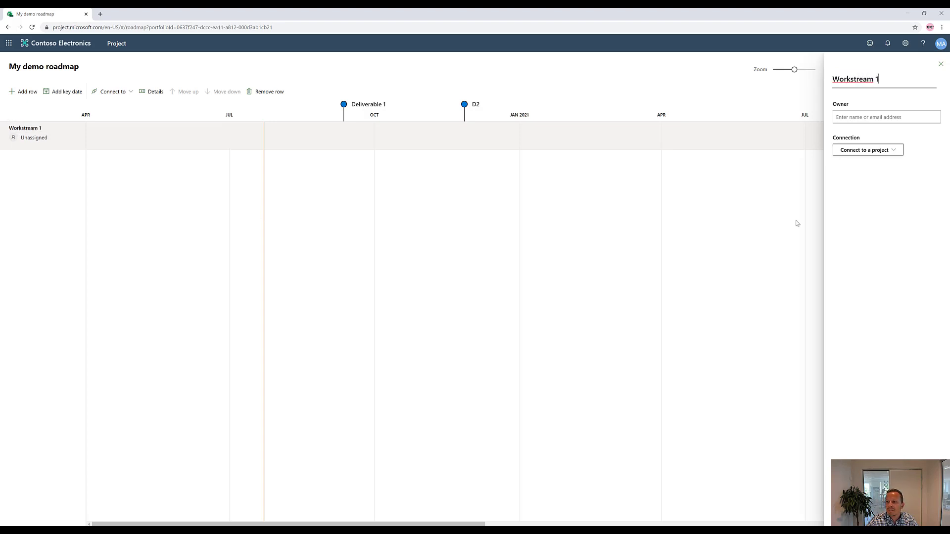
pyautogui.click(842, 115)
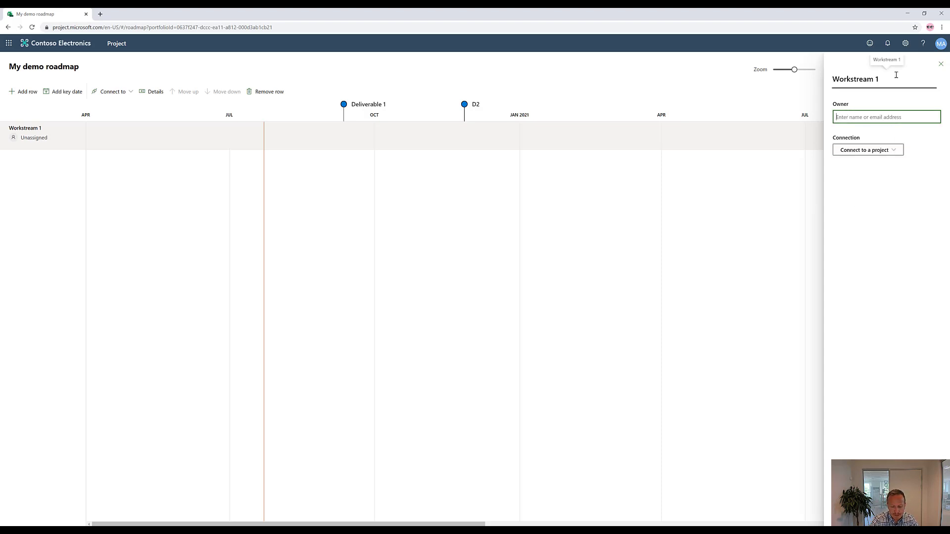
pyautogui.write('mod')
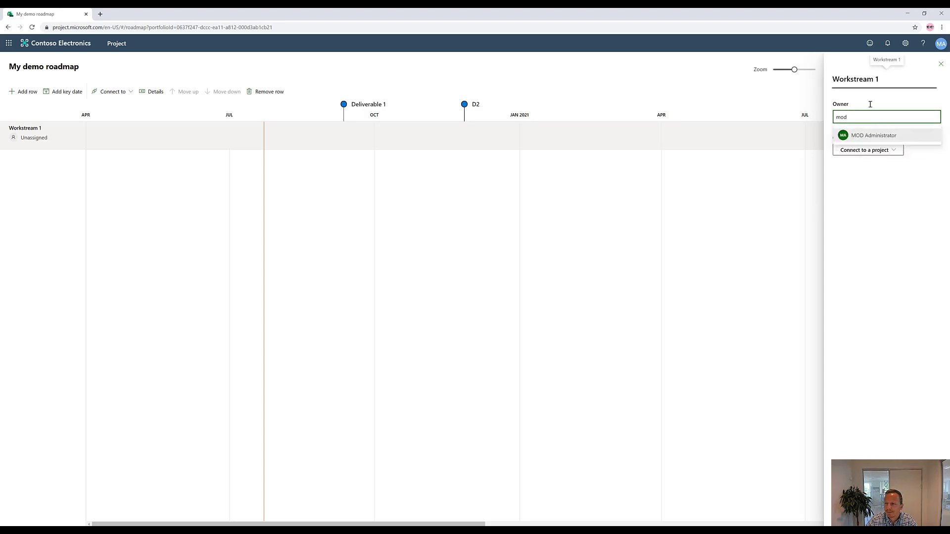
pyautogui.click(865, 136)
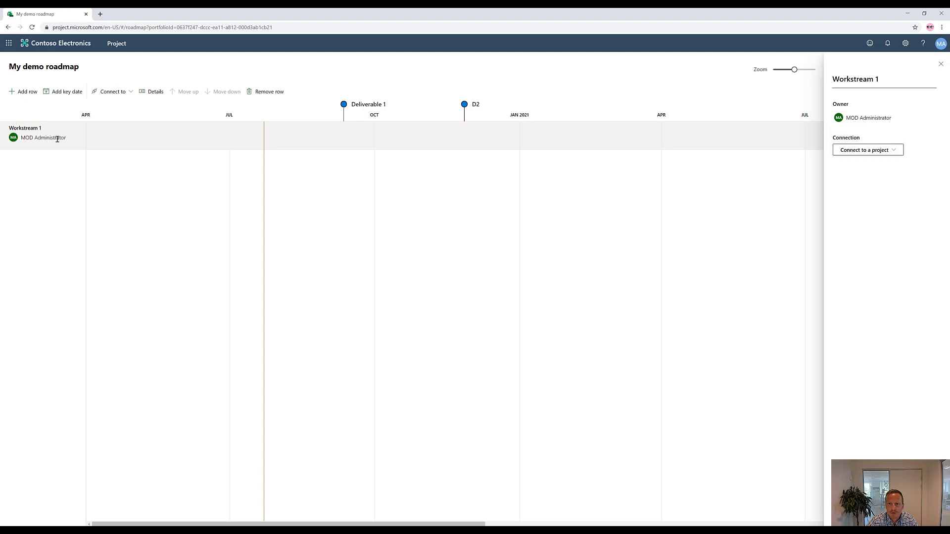
# Step: Connect Workstream 1 to the Project plan My demo project and confirm the connection
pyautogui.click(896, 151)
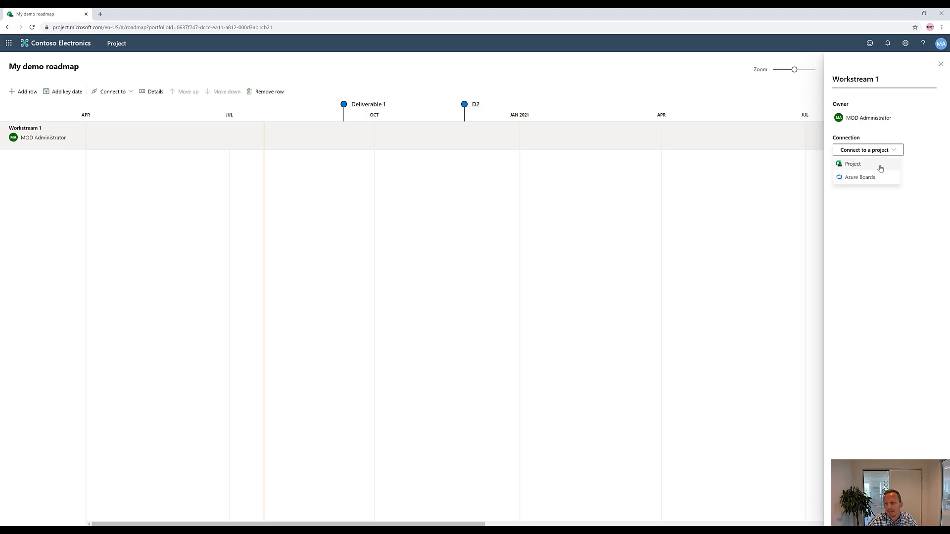
pyautogui.click(851, 164)
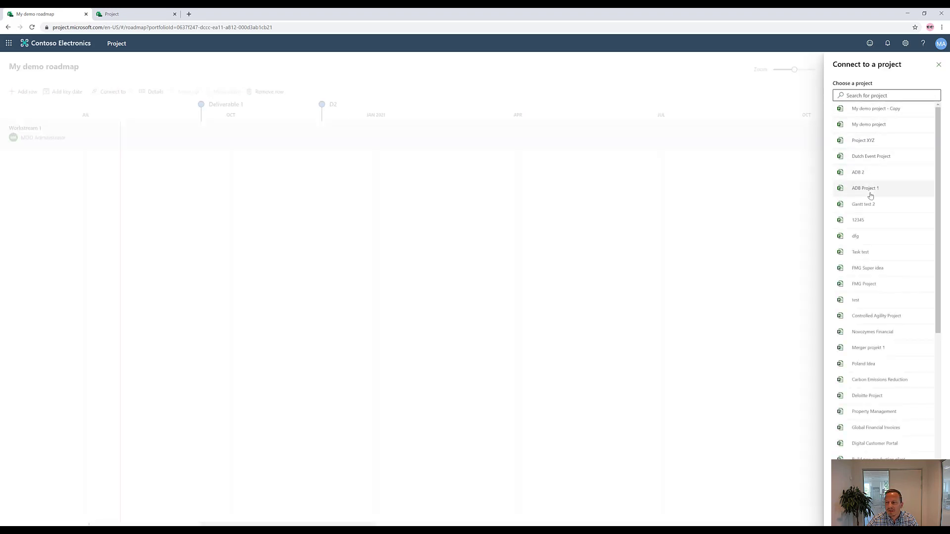
pyautogui.click(867, 125)
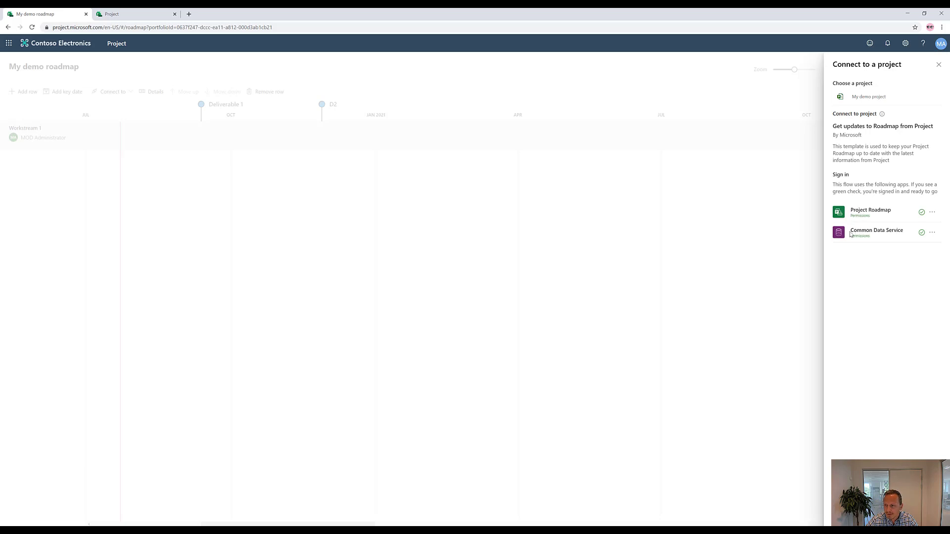
pyautogui.moveTo(851, 231); pyautogui.dragTo(902, 230)
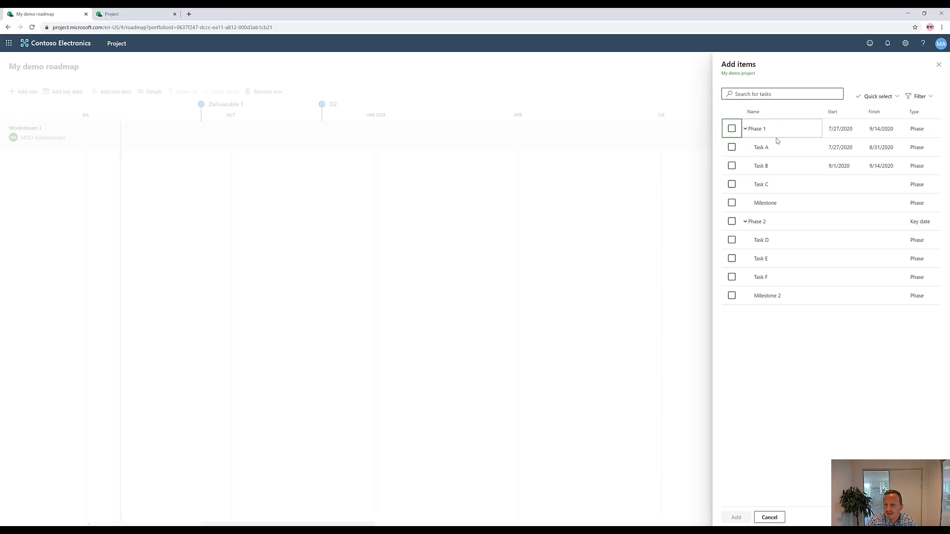
# Step: Add Phase 1, Task A, Task B, Task C, Milestone and Phase 2 to Workstream 1
pyautogui.click(897, 100)
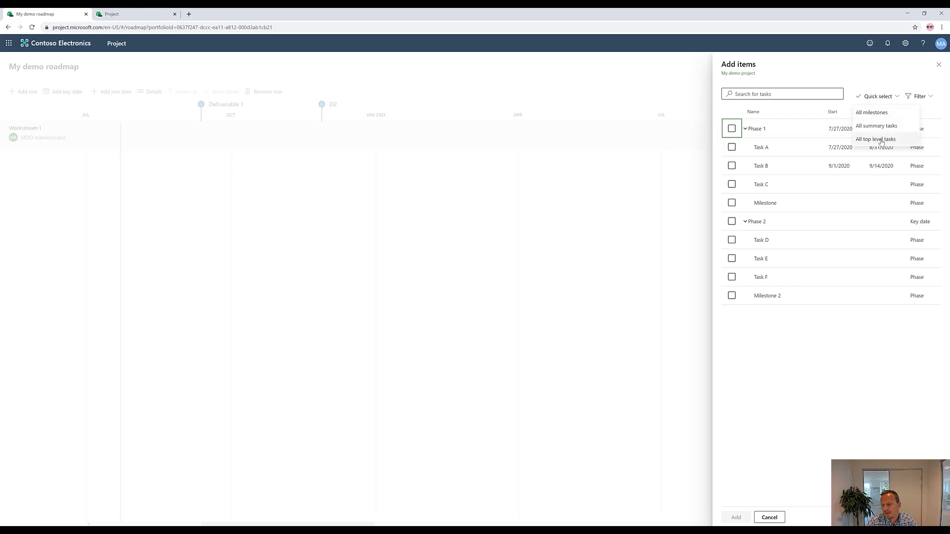
pyautogui.click(761, 94)
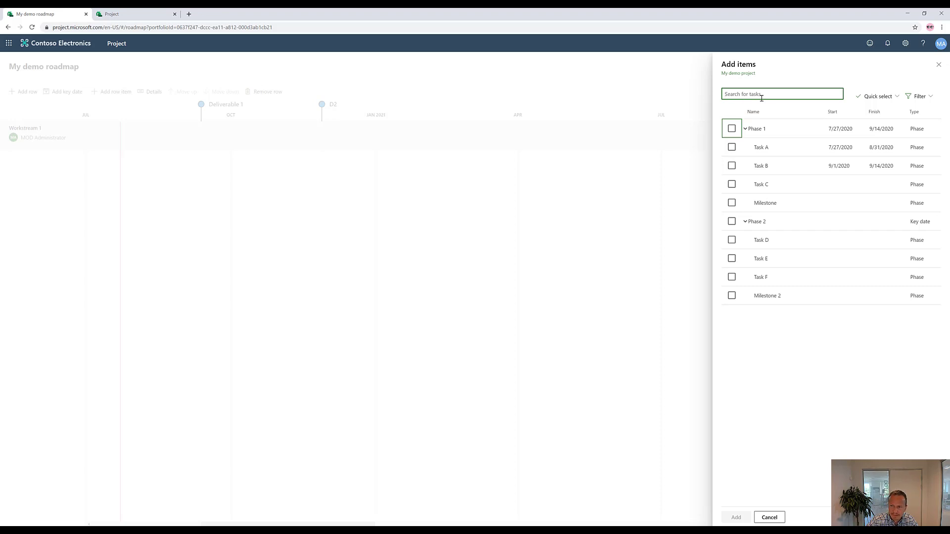
pyautogui.click(732, 129)
pyautogui.click(731, 147)
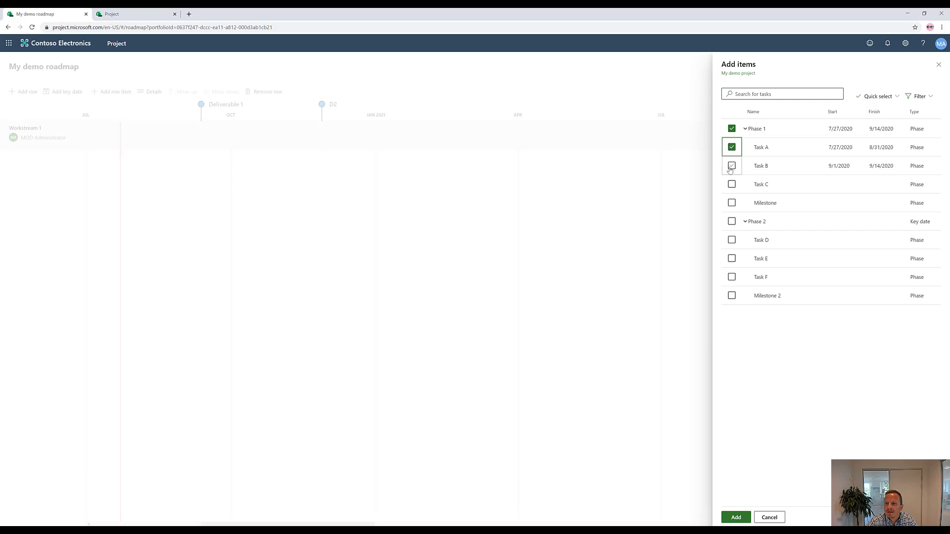
pyautogui.click(732, 166)
pyautogui.click(732, 187)
pyautogui.click(731, 202)
pyautogui.click(731, 221)
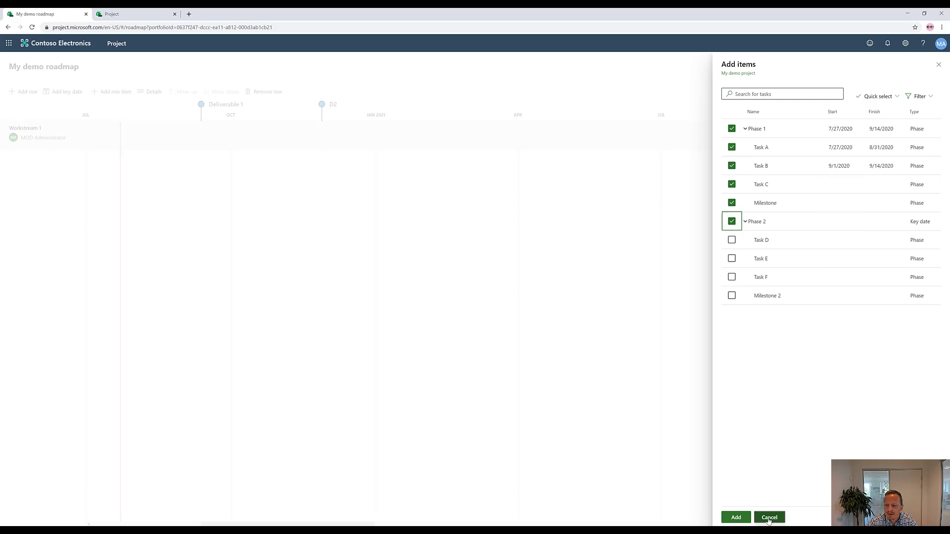
pyautogui.click(735, 517)
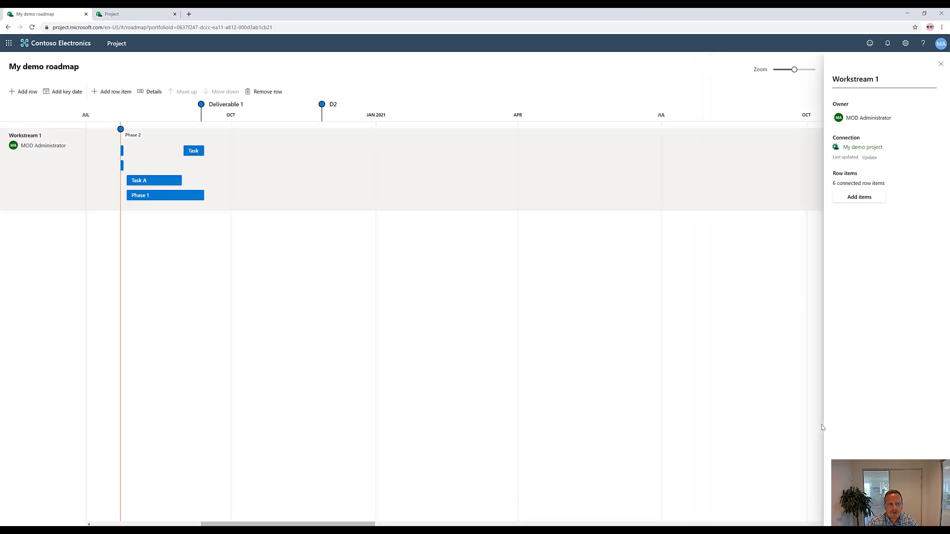
# Step: Mark Task A as On track and Task B as At risk from their quick details
pyautogui.moveTo(150, 181); pyautogui.dragTo(144, 181)
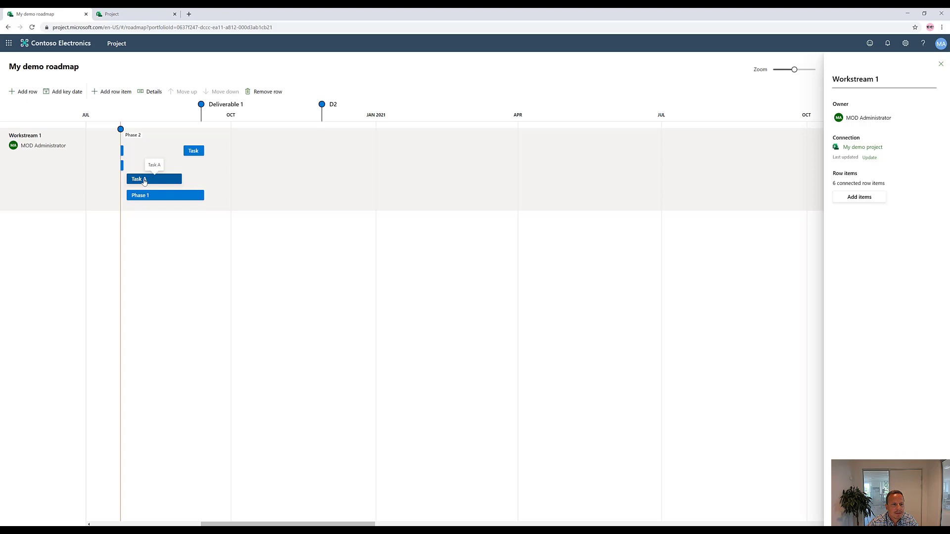
pyautogui.click(145, 181)
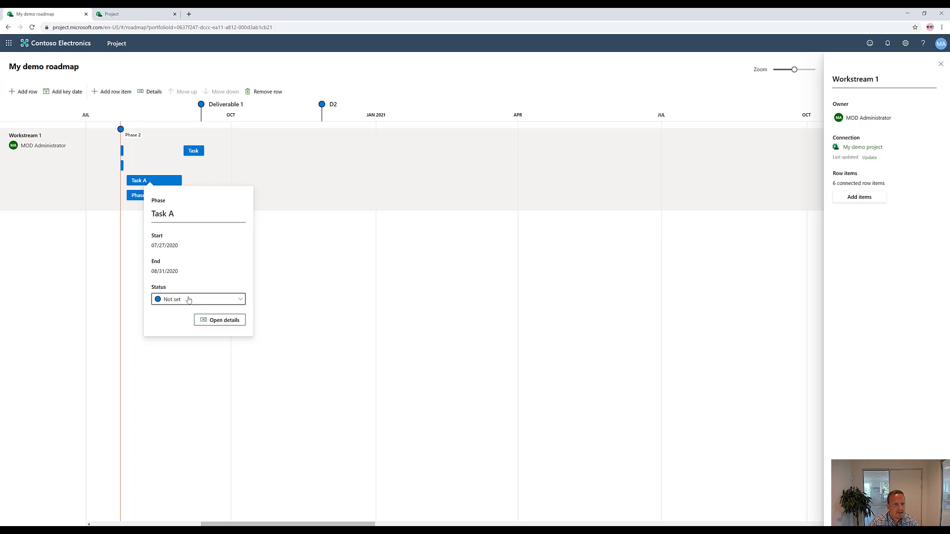
pyautogui.click(189, 300)
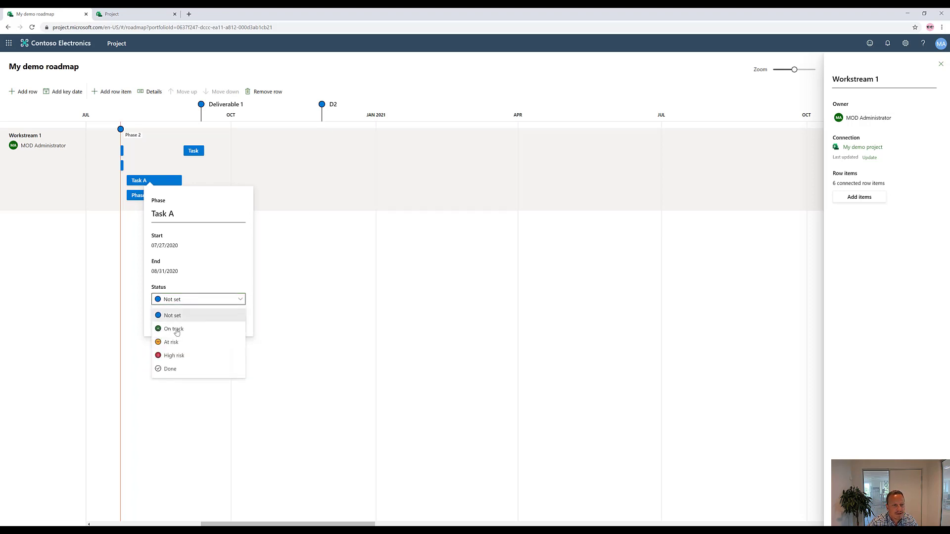
pyautogui.click(177, 330)
pyautogui.click(193, 150)
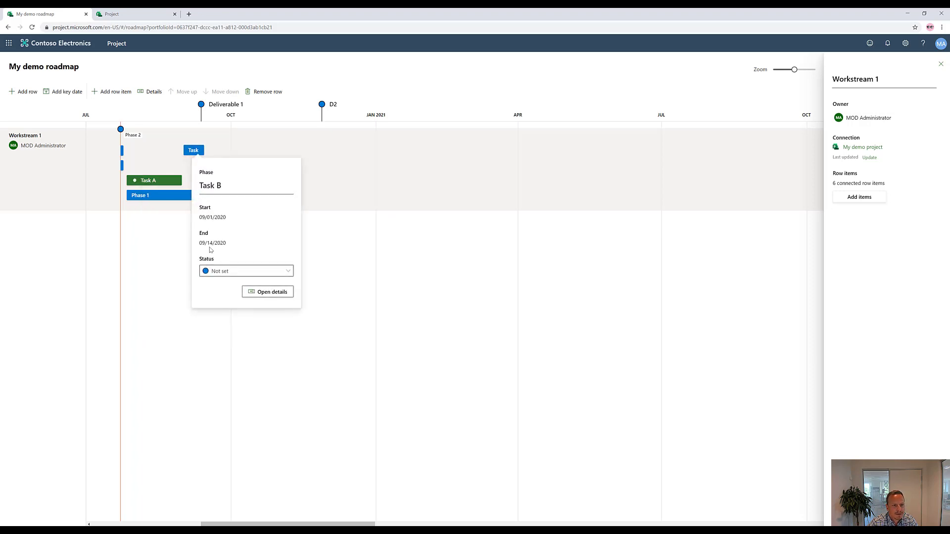
pyautogui.click(219, 271)
pyautogui.click(219, 314)
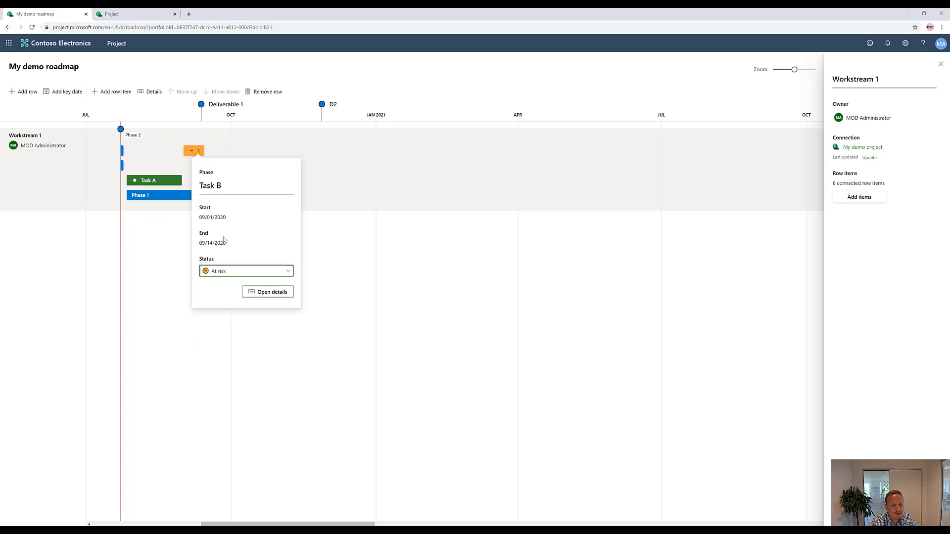
pyautogui.click(32, 277)
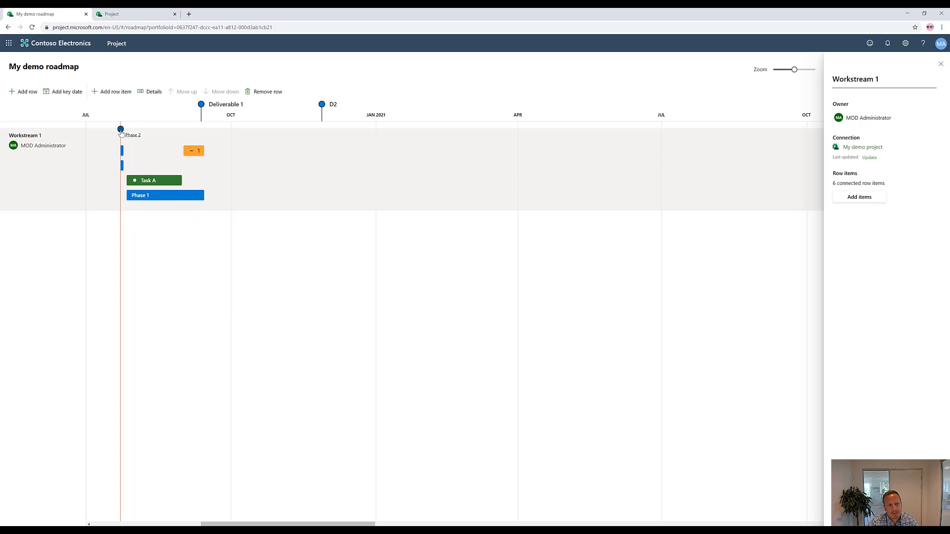
# Step: Set the Phase 2 key date's status to On track
pyautogui.click(121, 133)
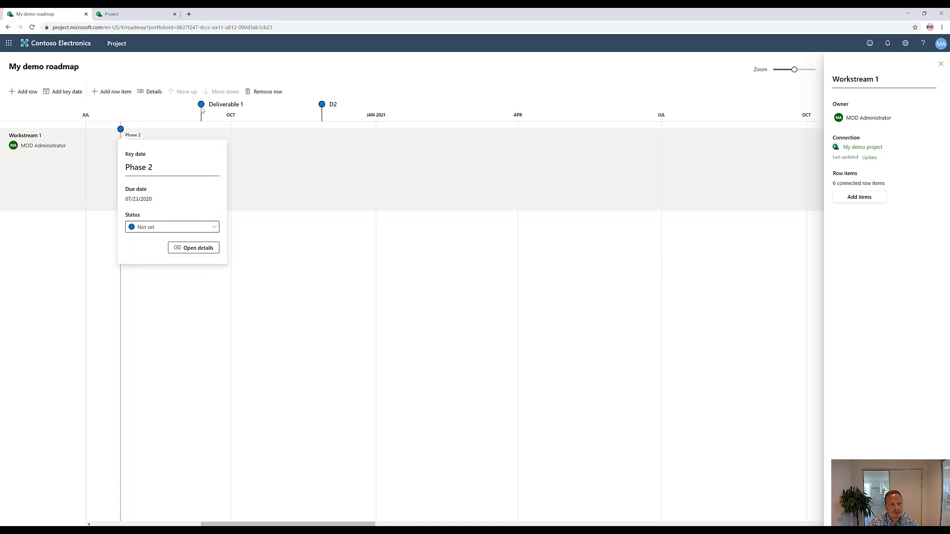
pyautogui.click(172, 228)
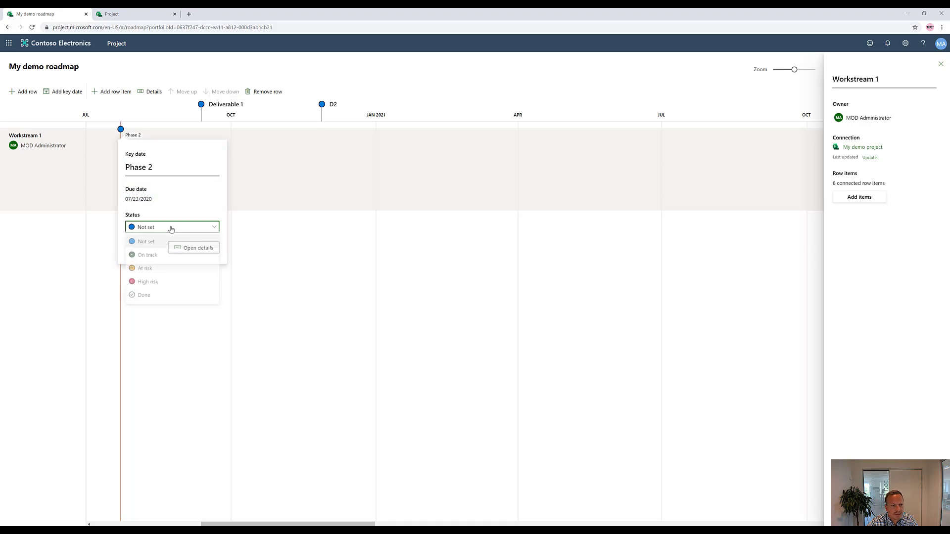
pyautogui.click(147, 256)
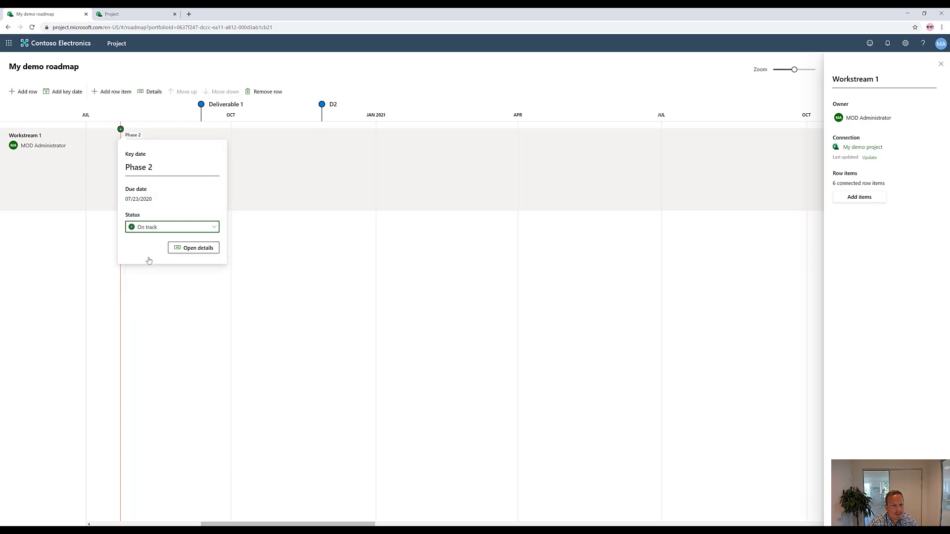
# Step: Add row Another workstream owned by Alex Wilber
pyautogui.click(55, 257)
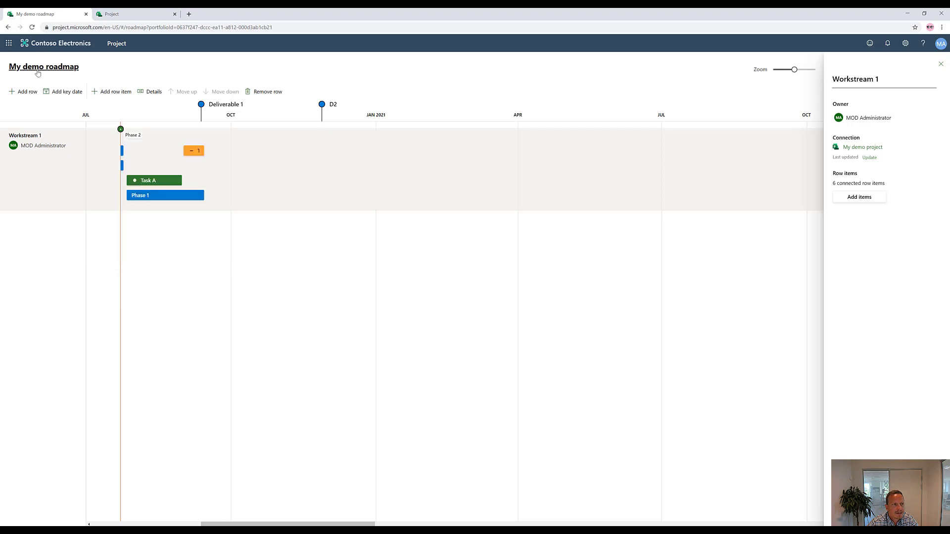
pyautogui.click(24, 92)
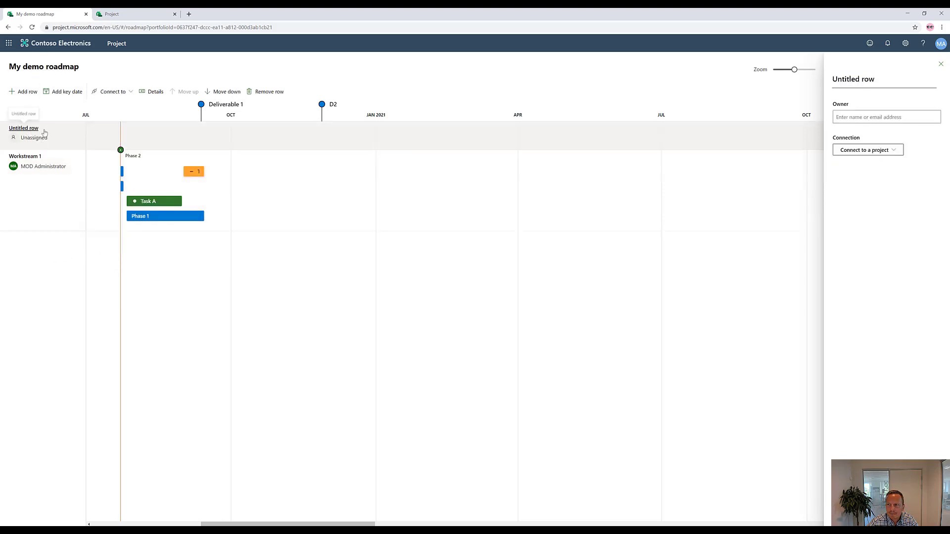
pyautogui.click(847, 81)
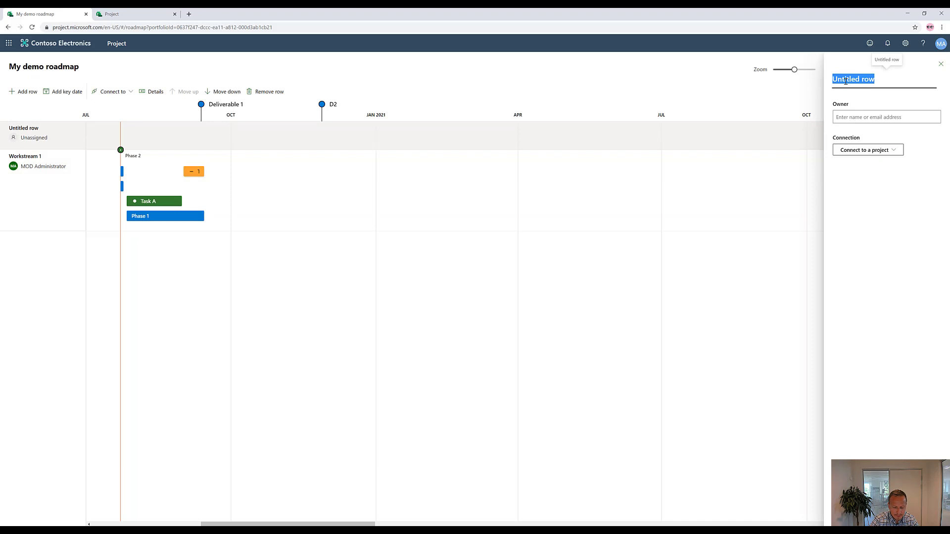
pyautogui.write('Another workstream')
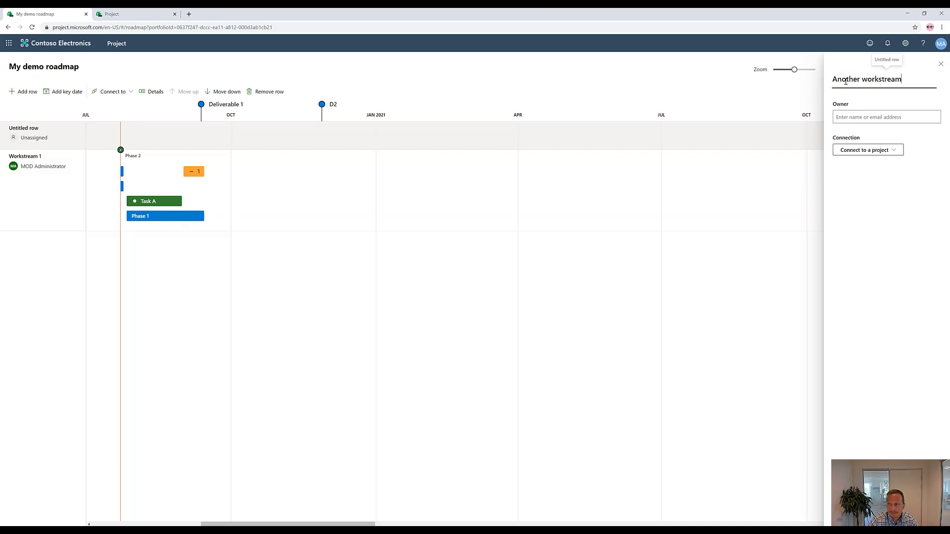
pyautogui.press('Return')
pyautogui.click(863, 117)
pyautogui.write('alex')
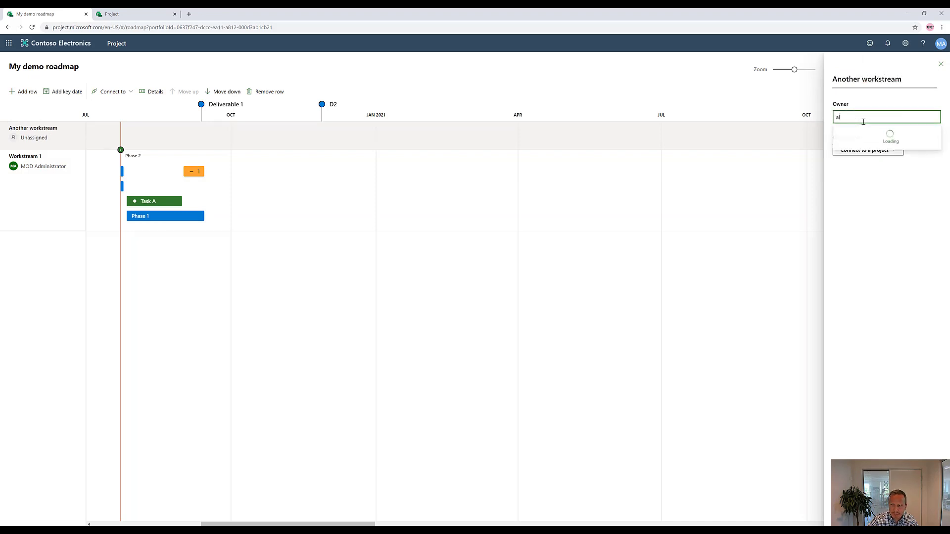
pyautogui.click(873, 136)
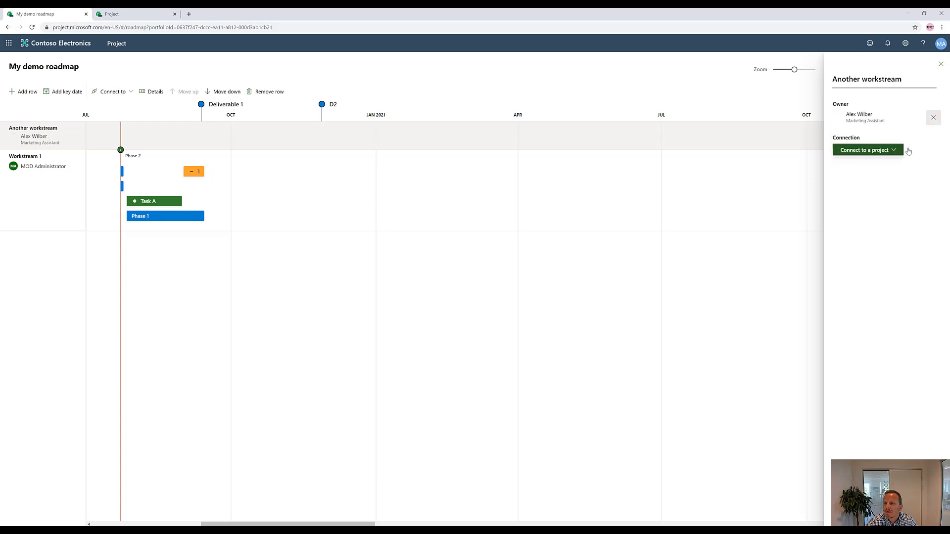
pyautogui.click(894, 150)
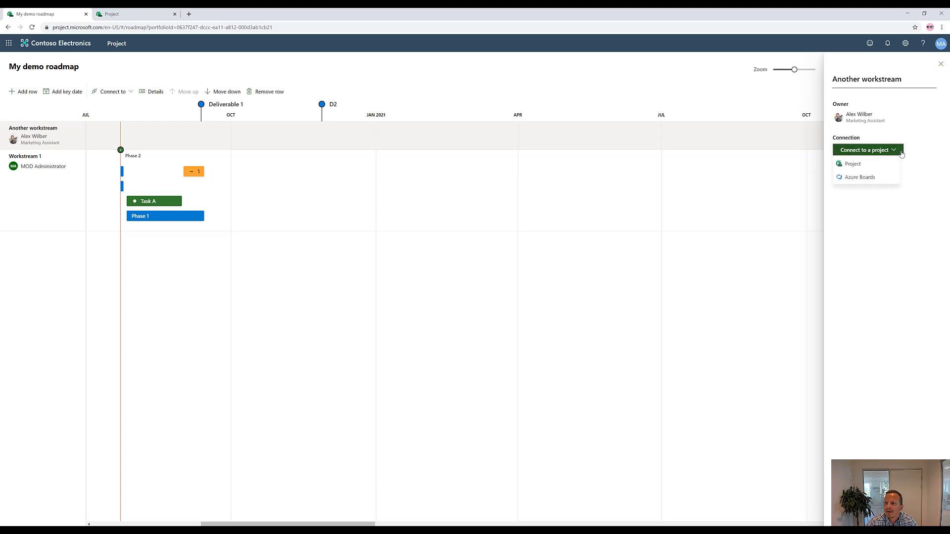
# Step: Connect Another workstream to the Project plan My demo project - Copy
pyautogui.click(868, 163)
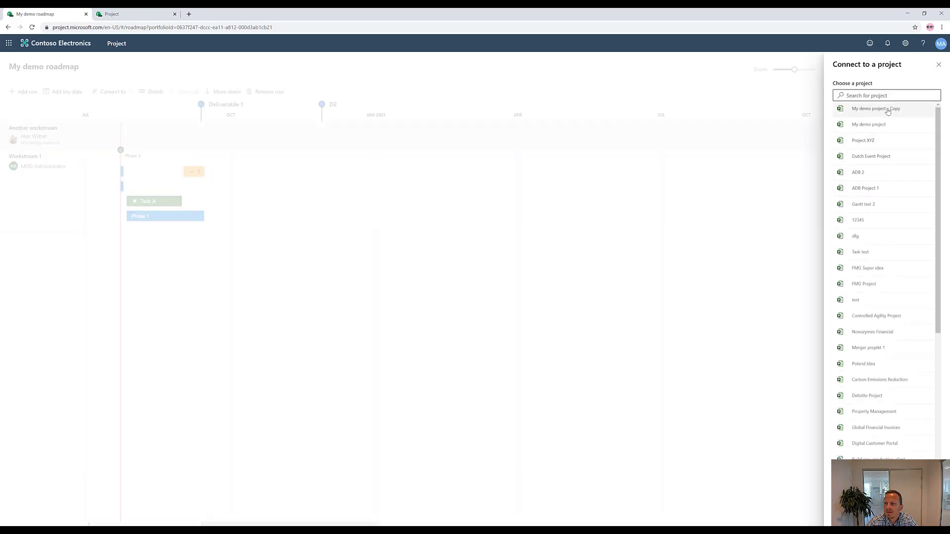
pyautogui.click(887, 110)
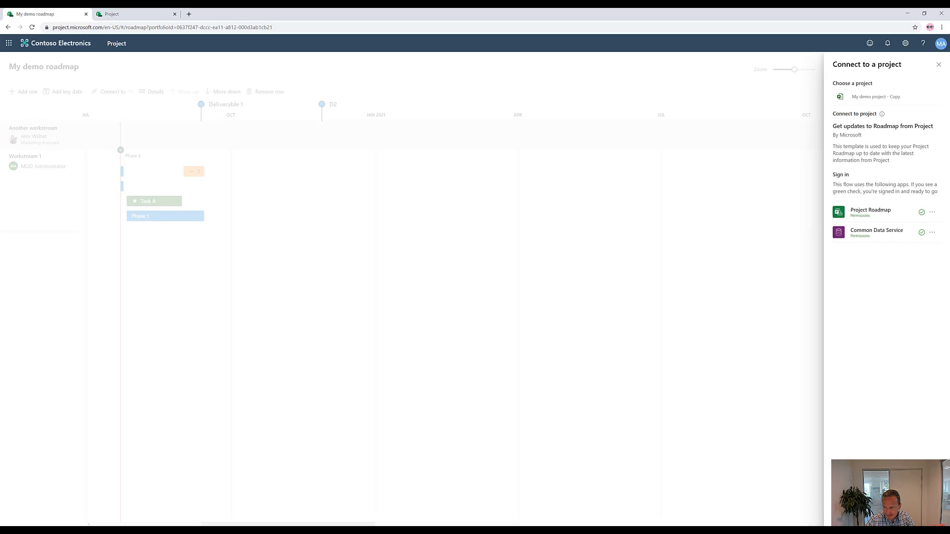
pyautogui.click(878, 402)
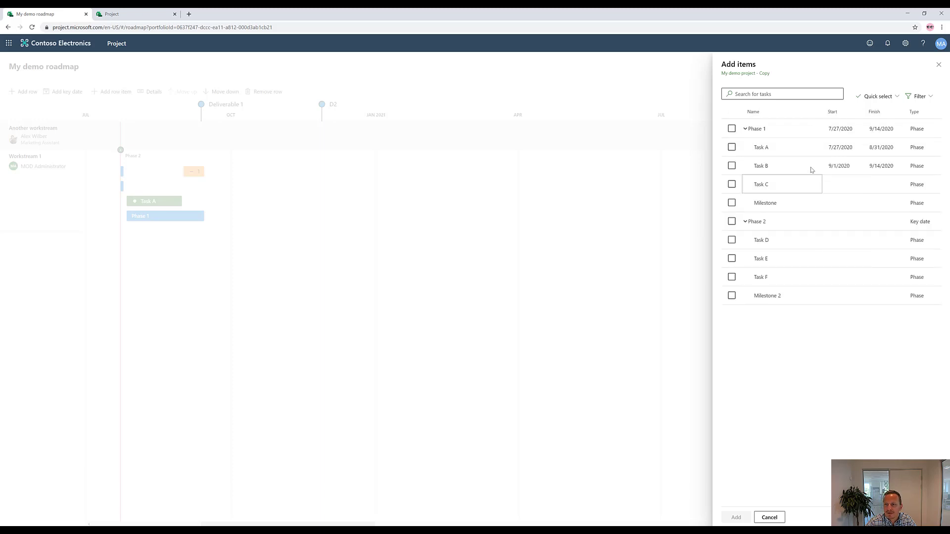
# Step: Add Phase 1 and Task A from the copy to the row
pyautogui.click(732, 129)
pyautogui.click(732, 147)
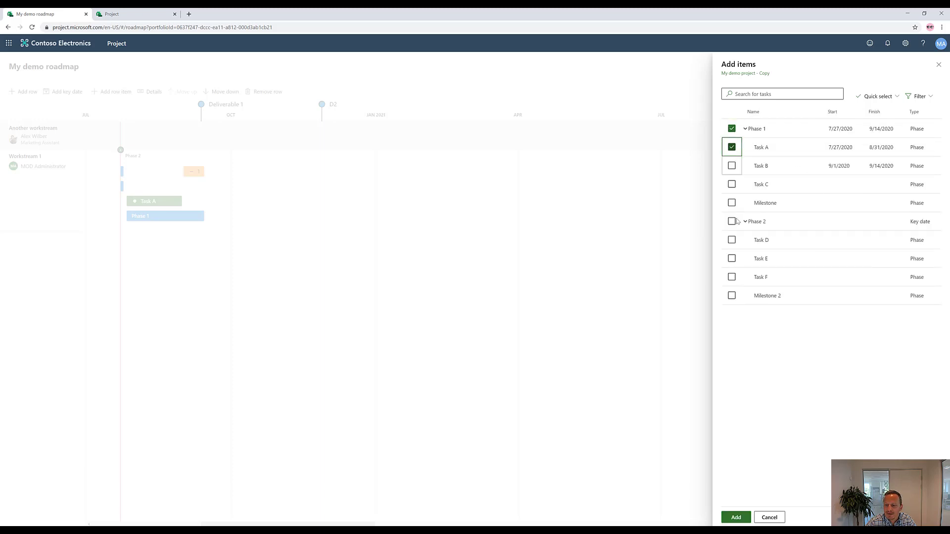
pyautogui.click(735, 517)
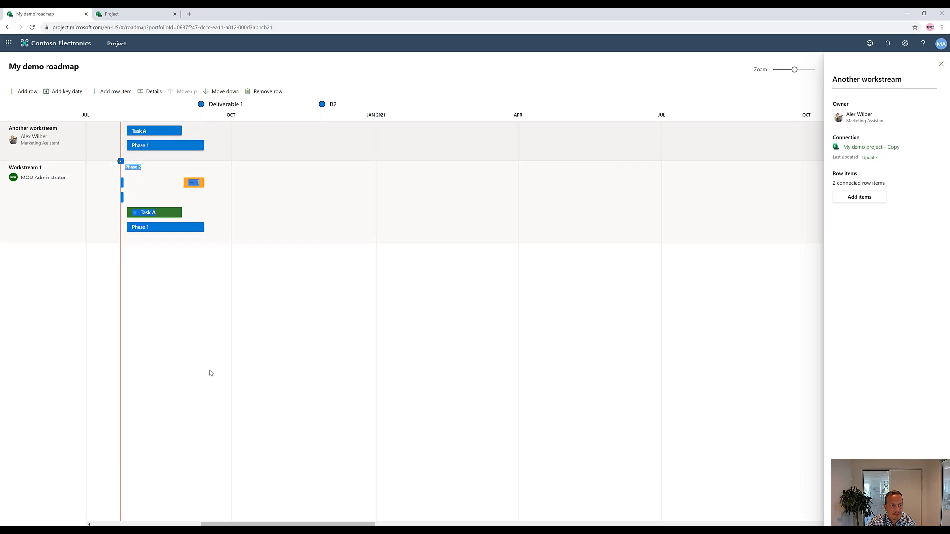
# Step: Follow the Phase 1 bar's details and connection link into its task in My demo project - Copy
pyautogui.click(154, 145)
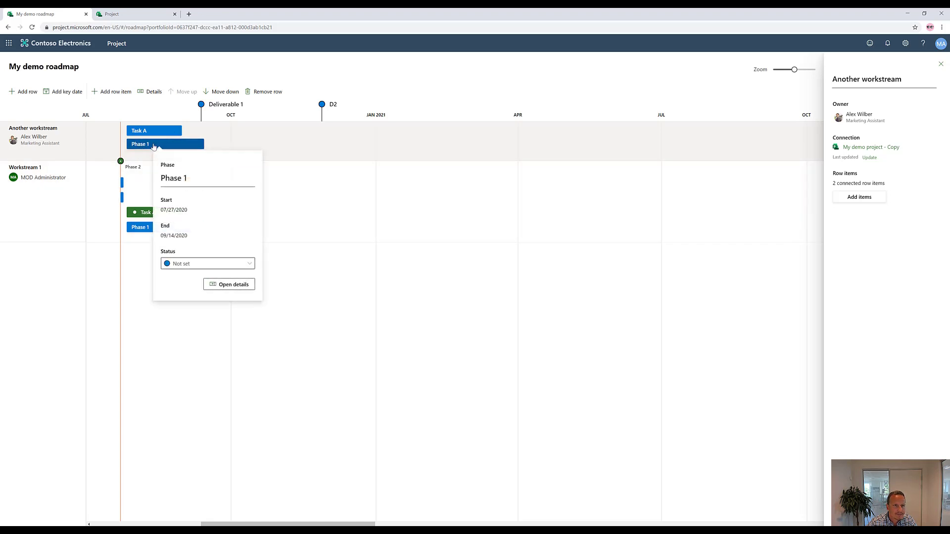
pyautogui.click(233, 286)
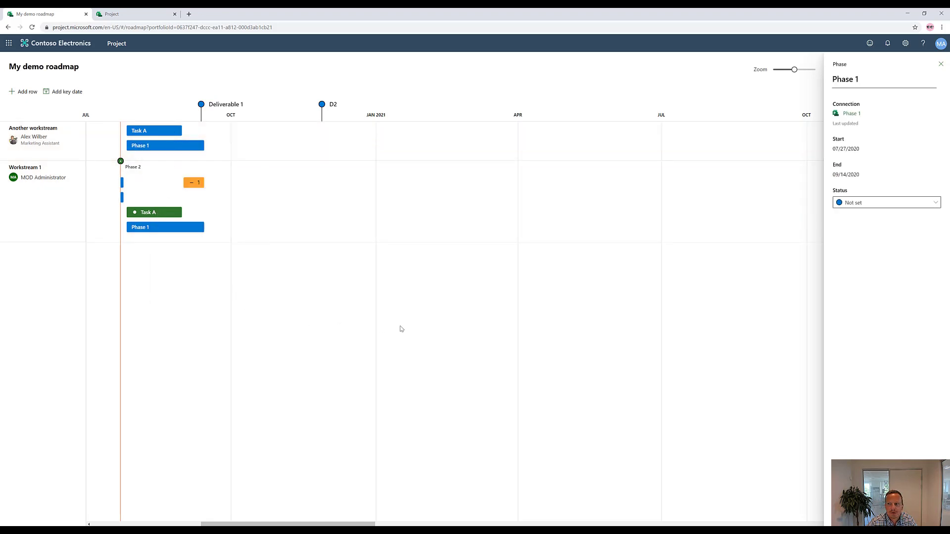
pyautogui.click(851, 114)
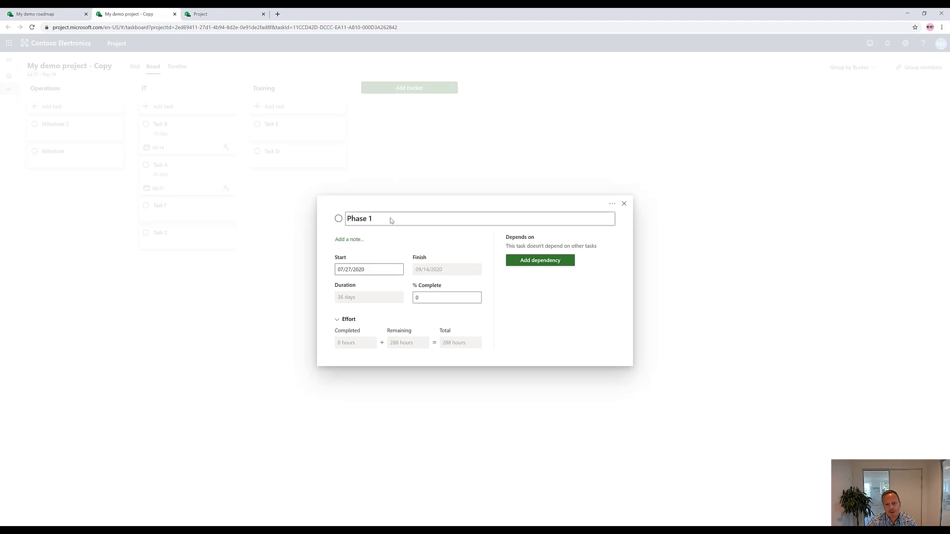
# Step: Set Phase 1 to 50% complete with a new start date of 07/29/2020
pyautogui.press('Tab')
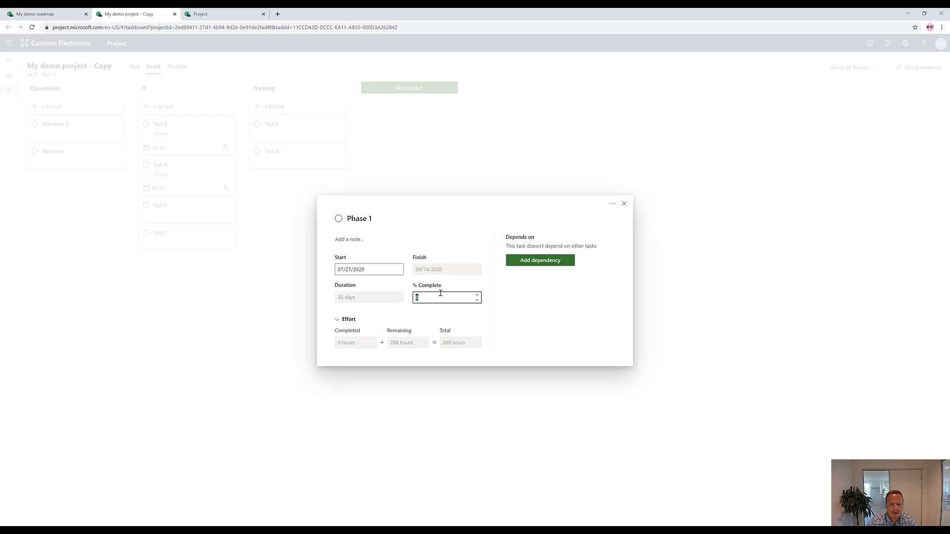
pyautogui.write('50')
pyautogui.press('Tab')
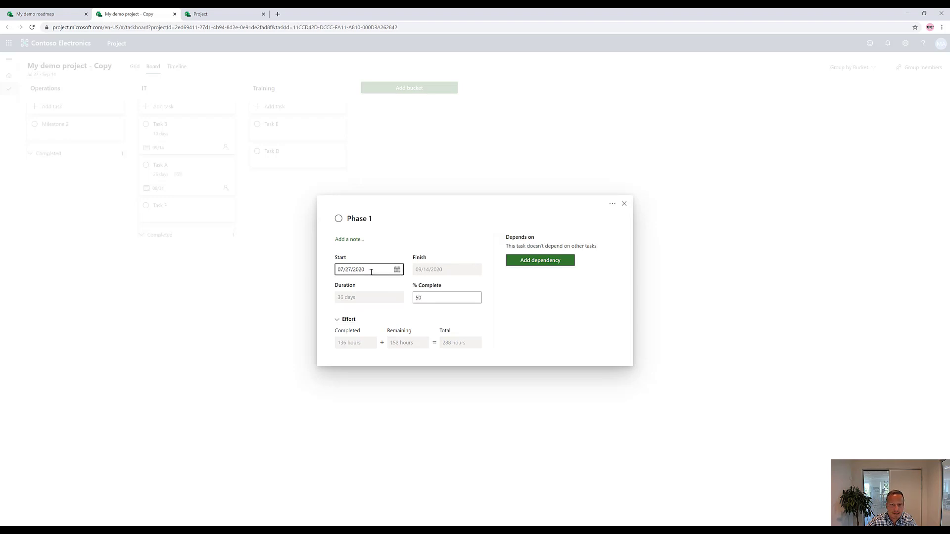
pyautogui.click(371, 270)
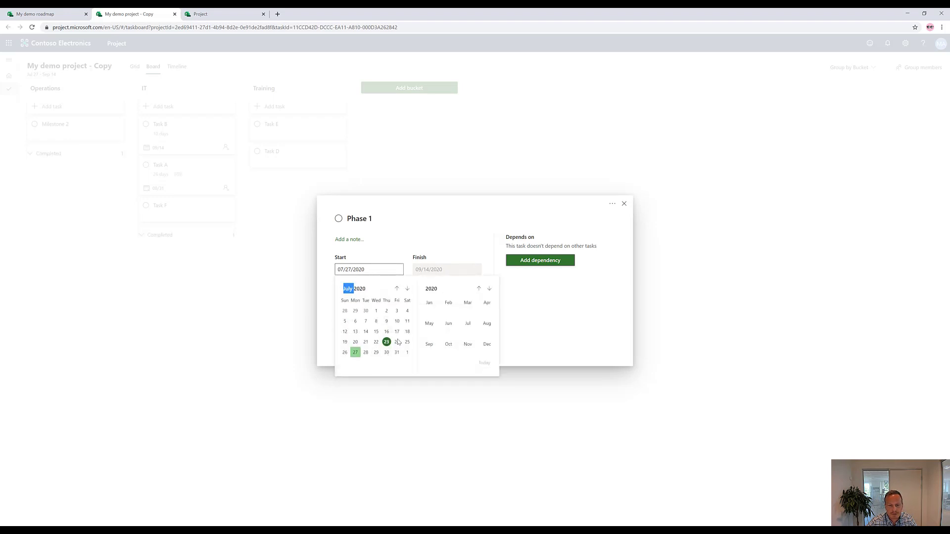
pyautogui.click(375, 352)
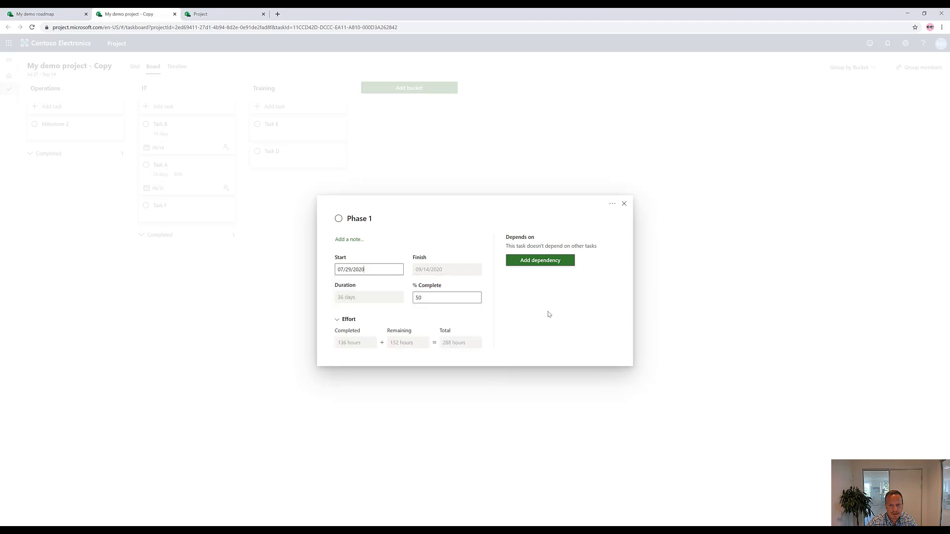
# Step: Close the task details and return to My demo roadmap
pyautogui.click(623, 203)
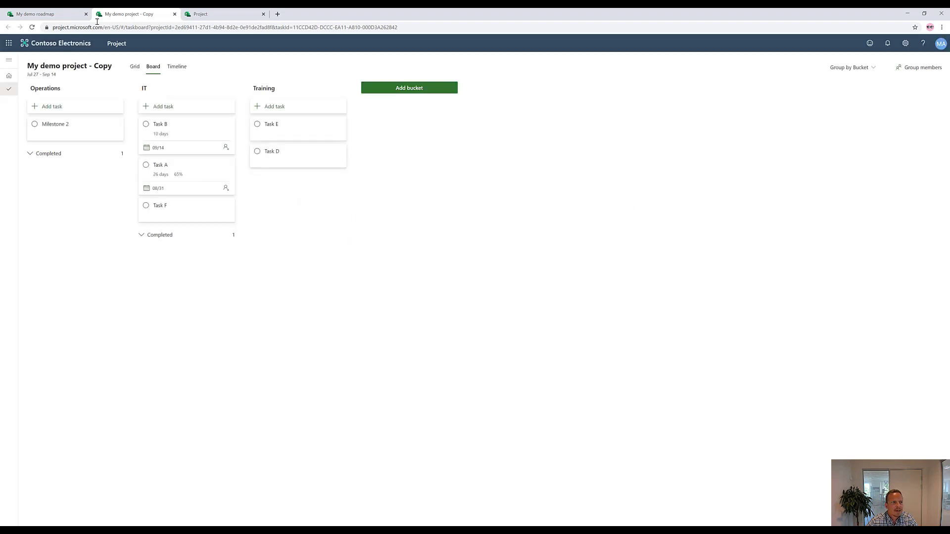
pyautogui.click(41, 14)
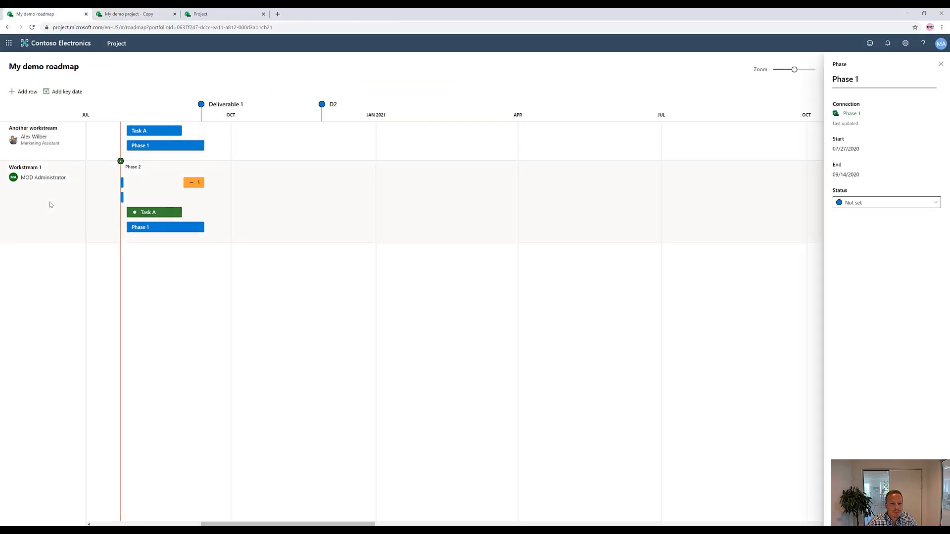